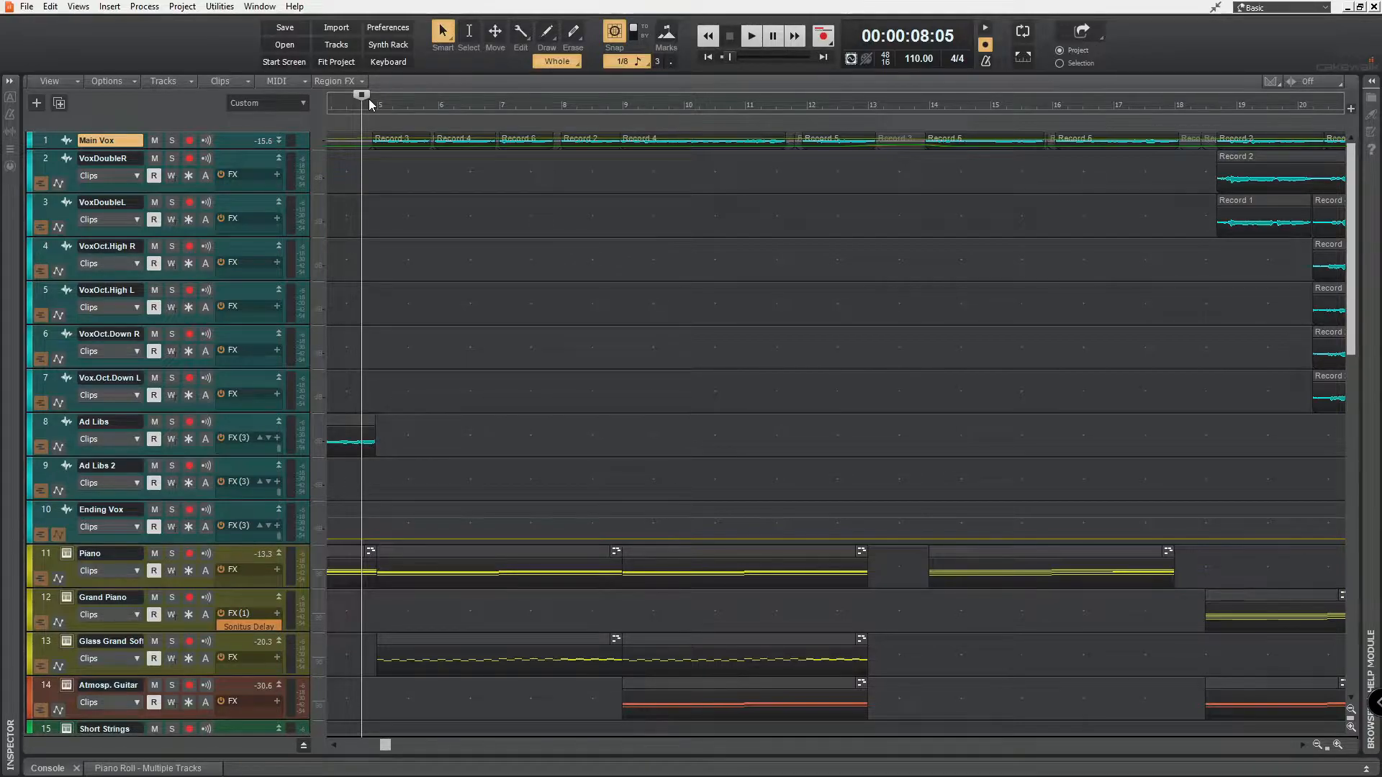
Expand the Main Vox track to show its waveform and automation, and play the vocals from 00:00:08:05
click(278, 142)
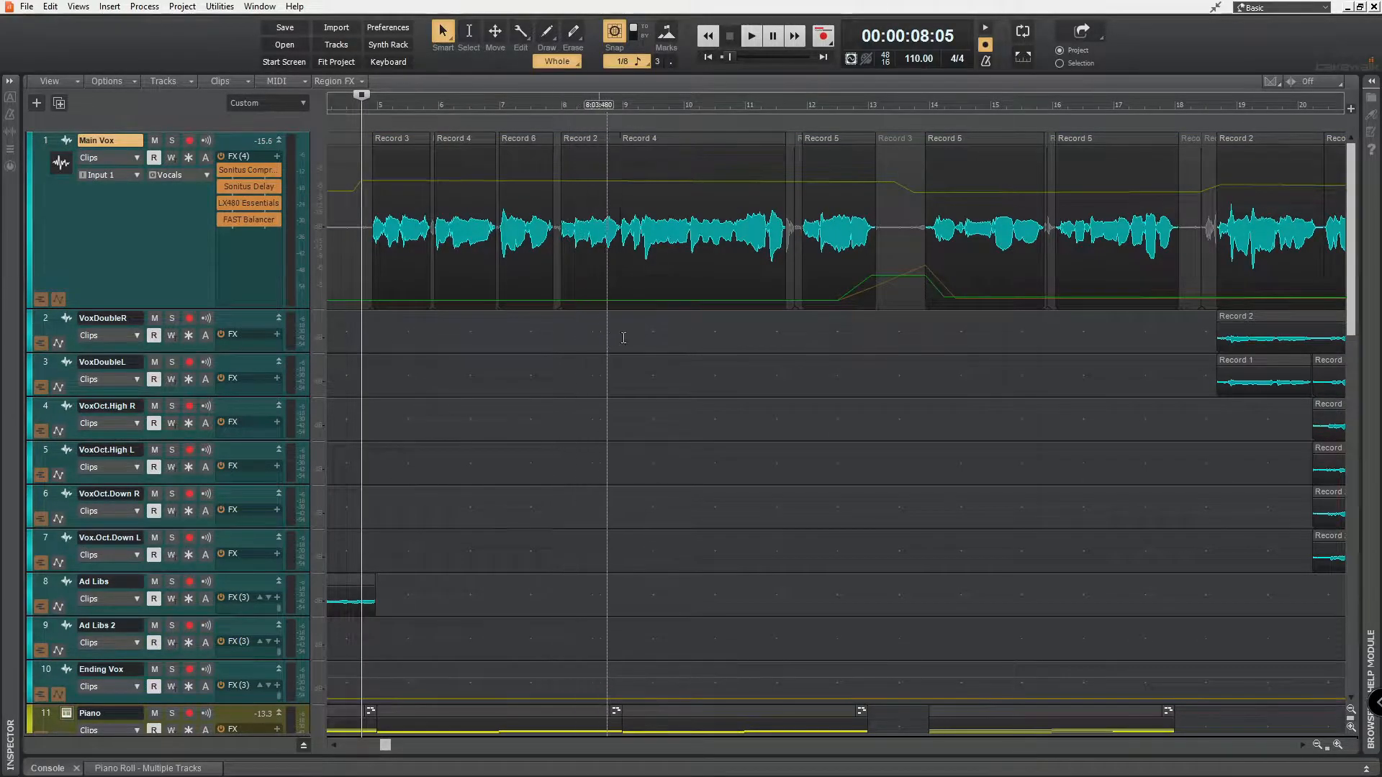
scroll(950, 498, down, 3)
scroll(943, 497, down, 3)
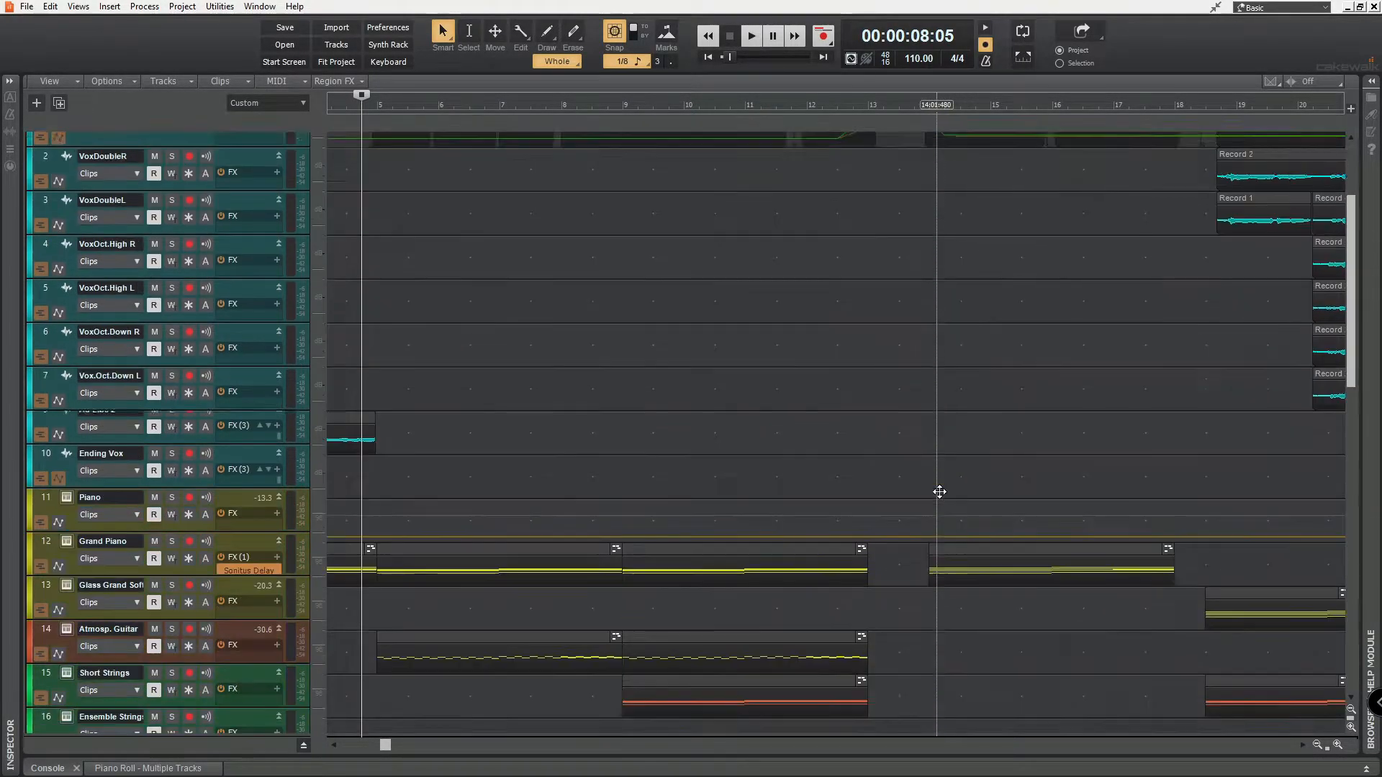
scroll(938, 493, up, 6)
scroll(666, 475, down, 3)
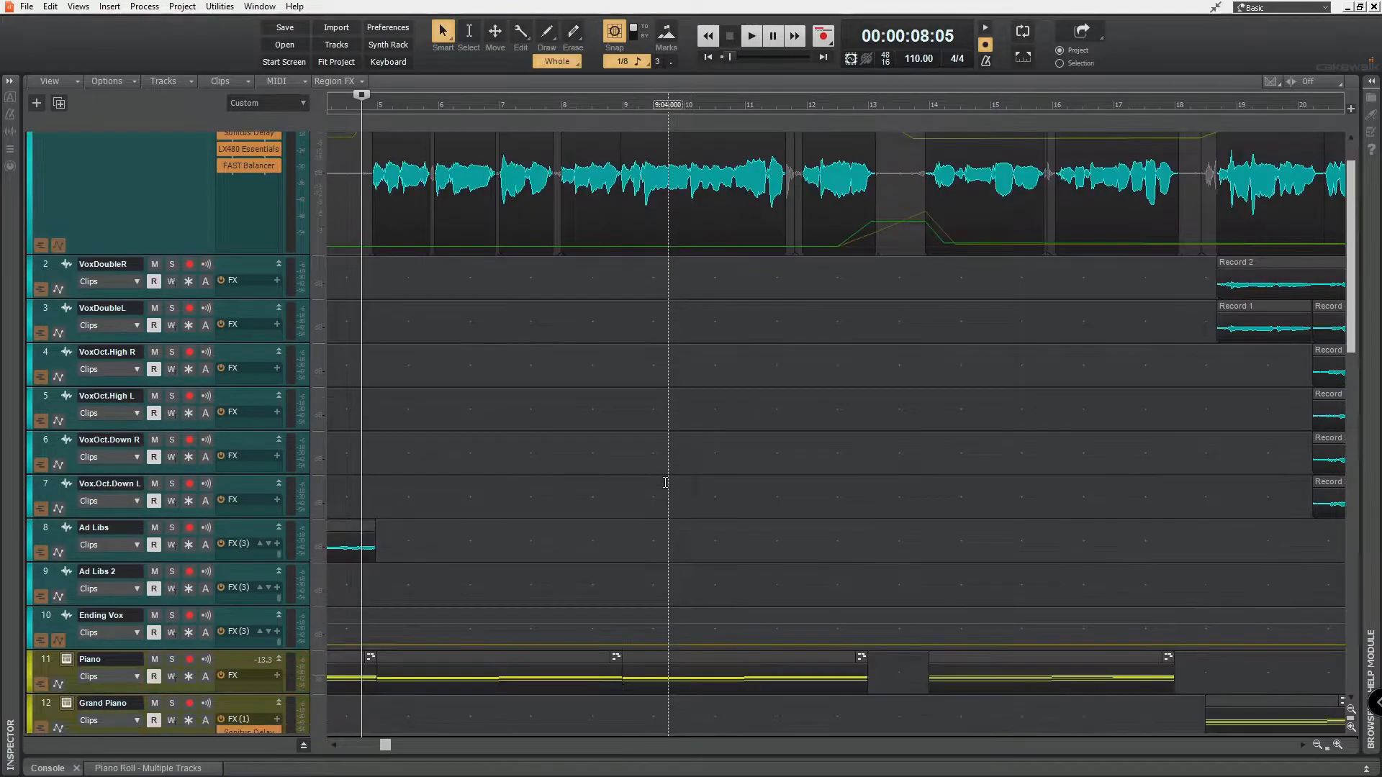
scroll(667, 478, up, 3)
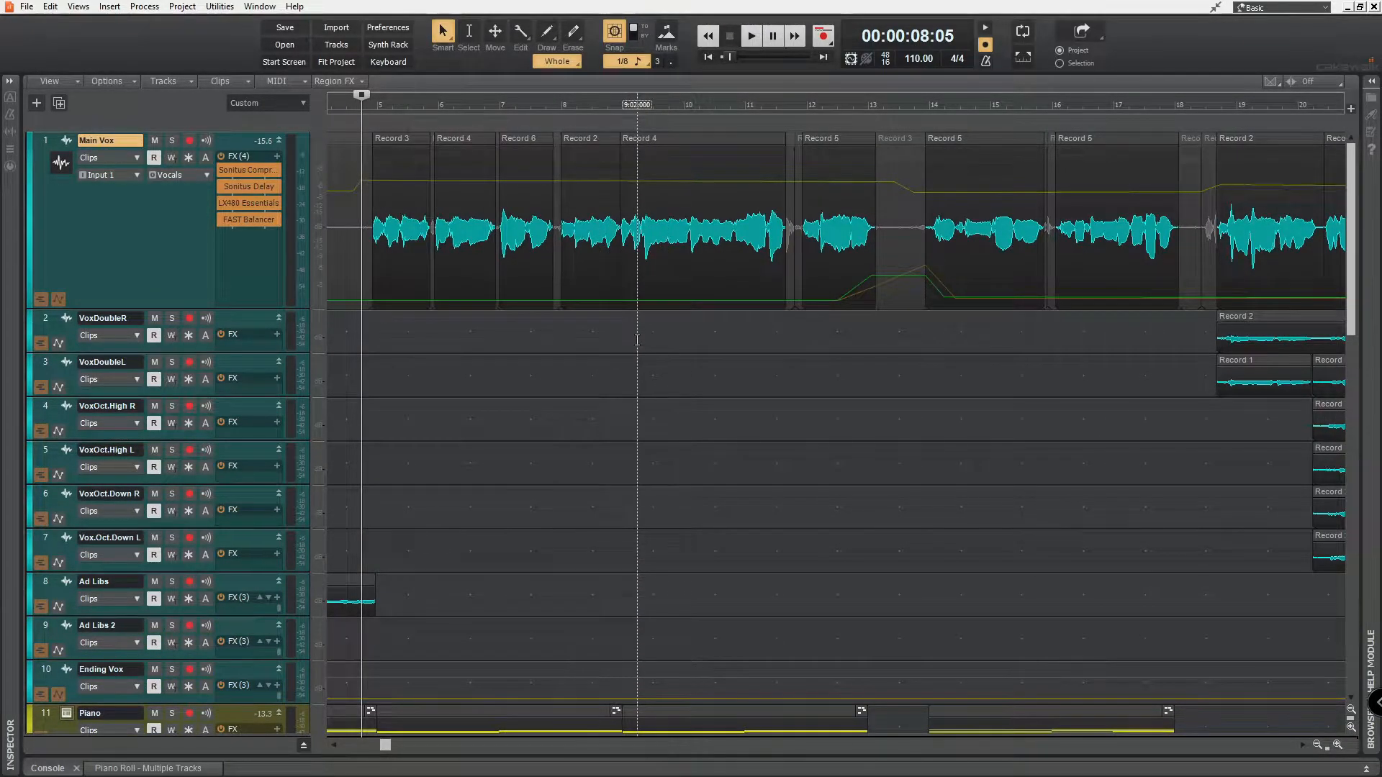
key(space)
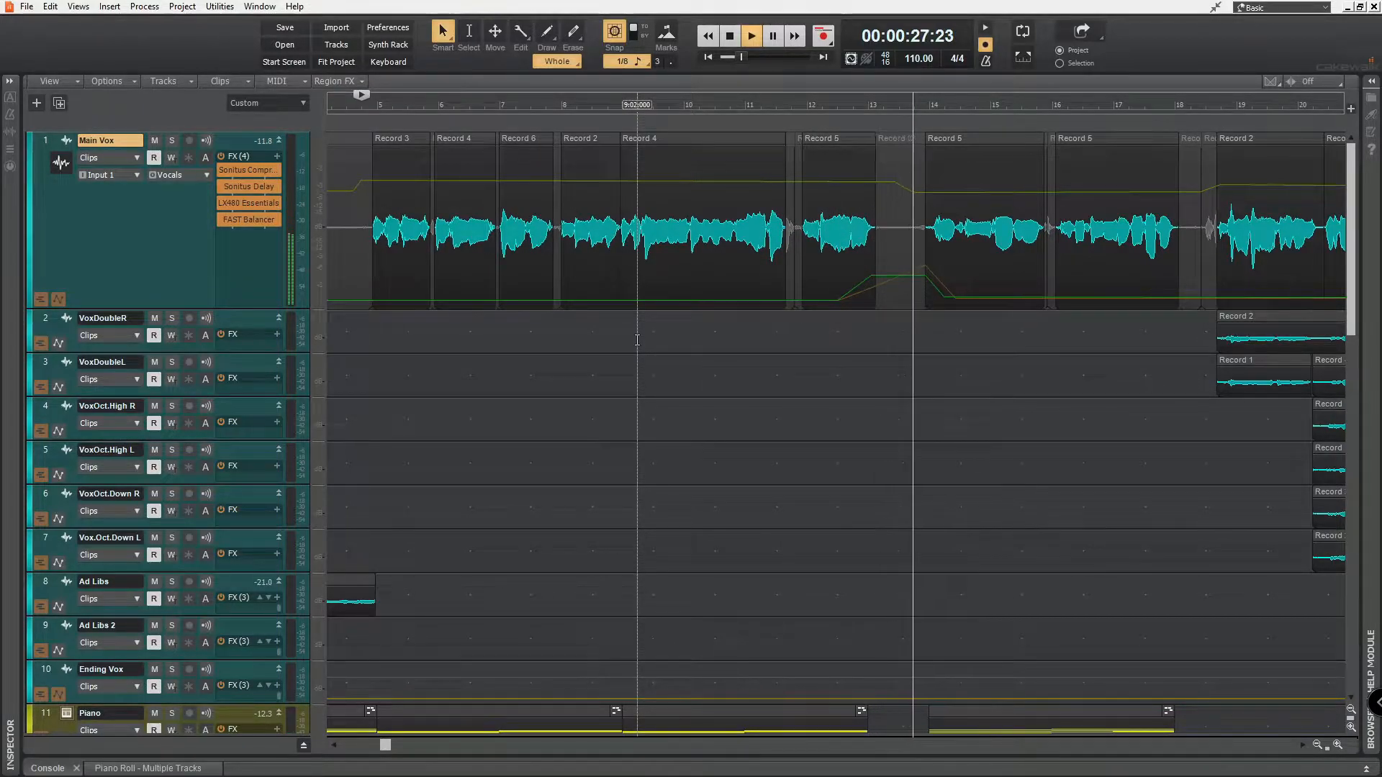
key(space)
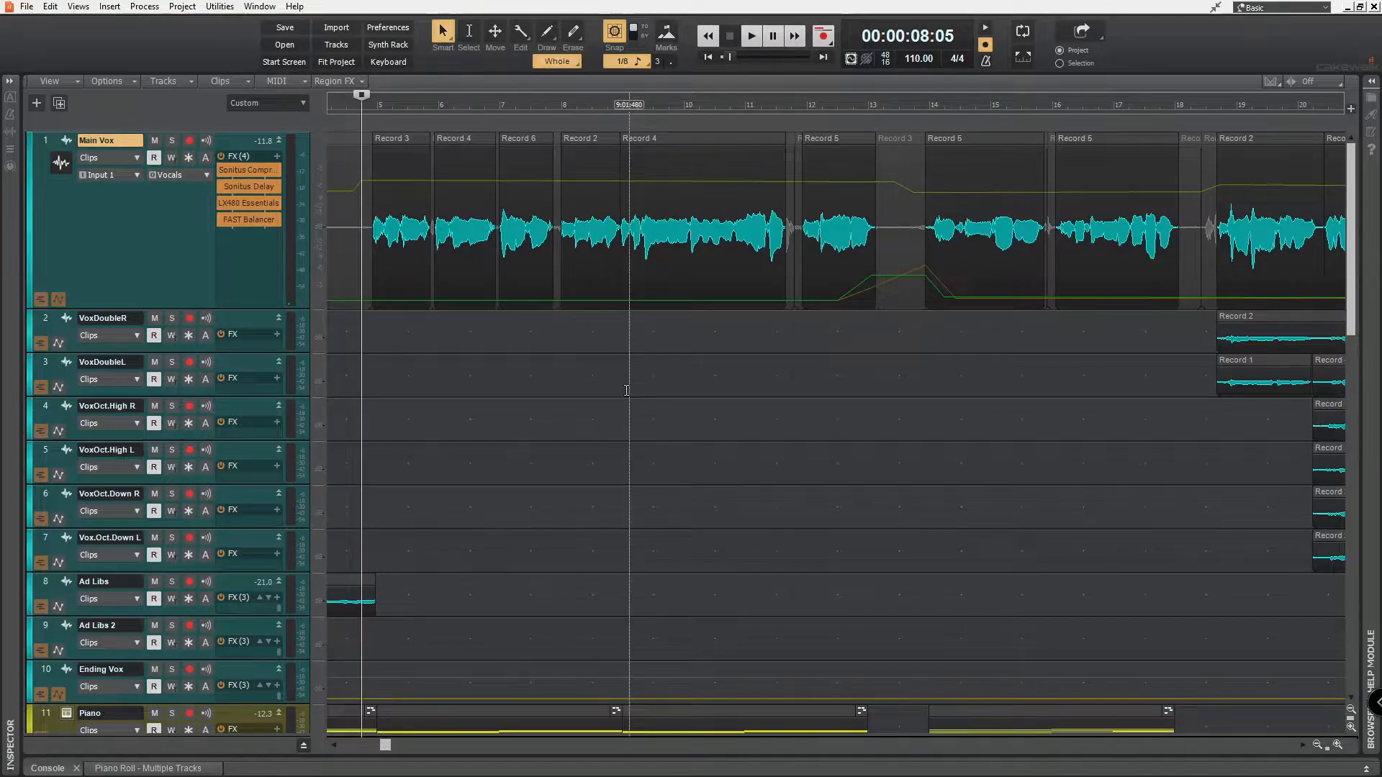
Zoom the timeline in around measure 12 and place the playhead near the start of the Record 5 clip on Main Vox
click(802, 185)
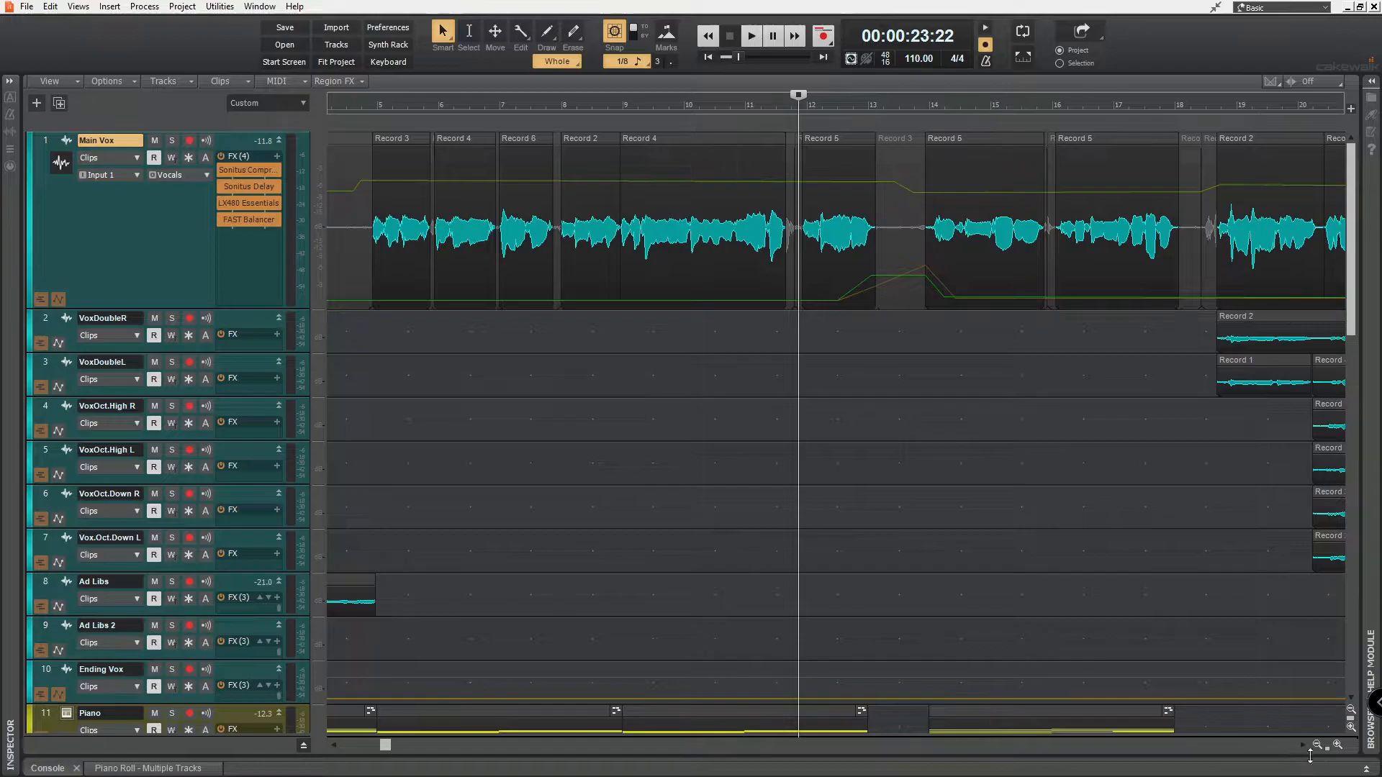
click(1337, 745)
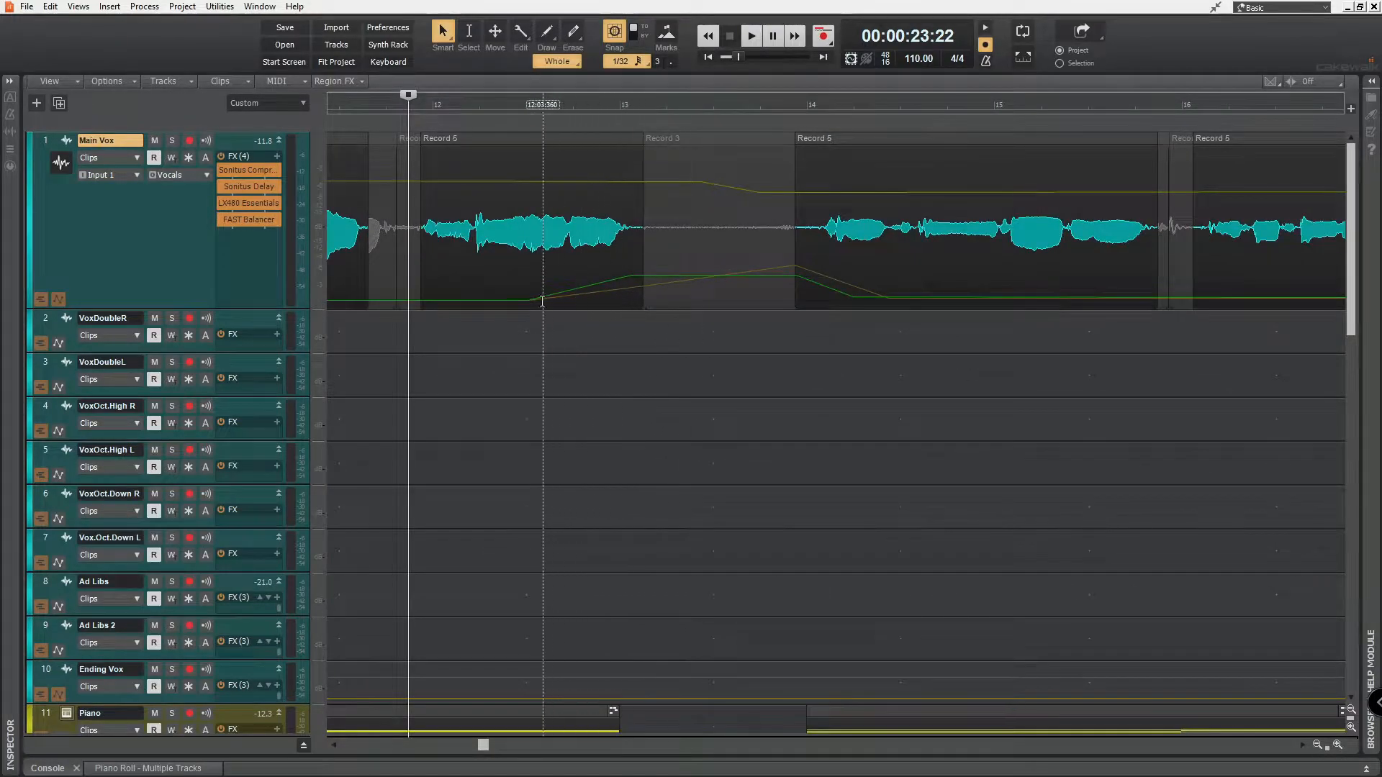
click(426, 105)
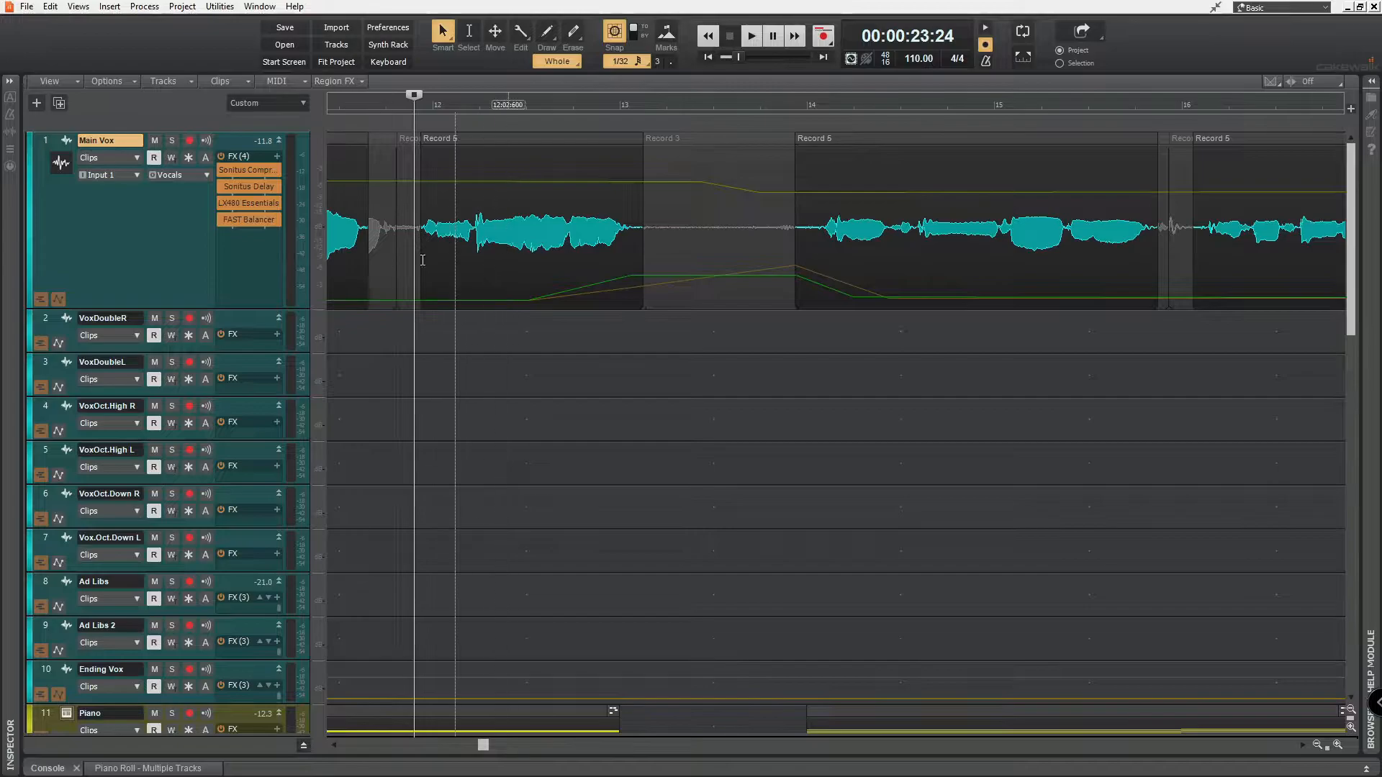
click(571, 113)
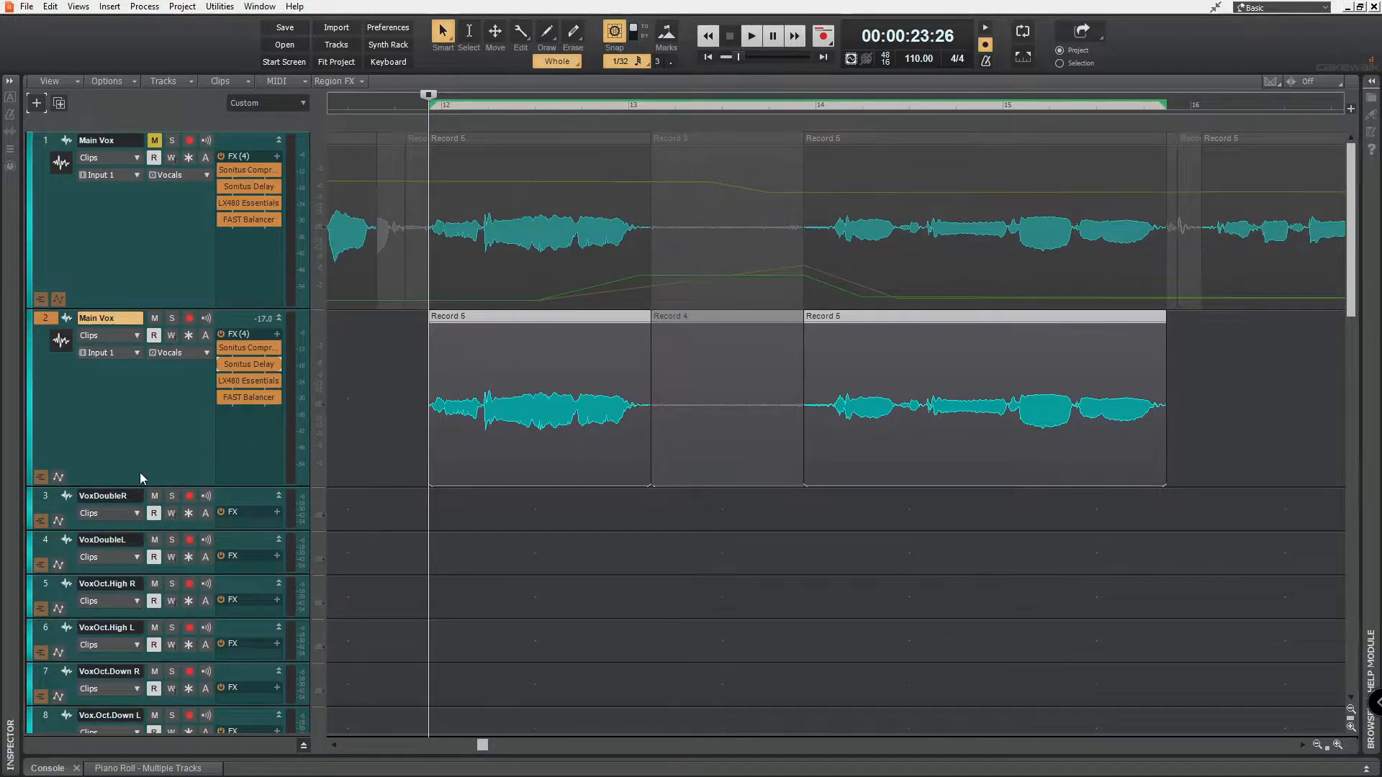
Show the volume automation lane beneath the duplicated Main Vox track (track 2)
click(59, 476)
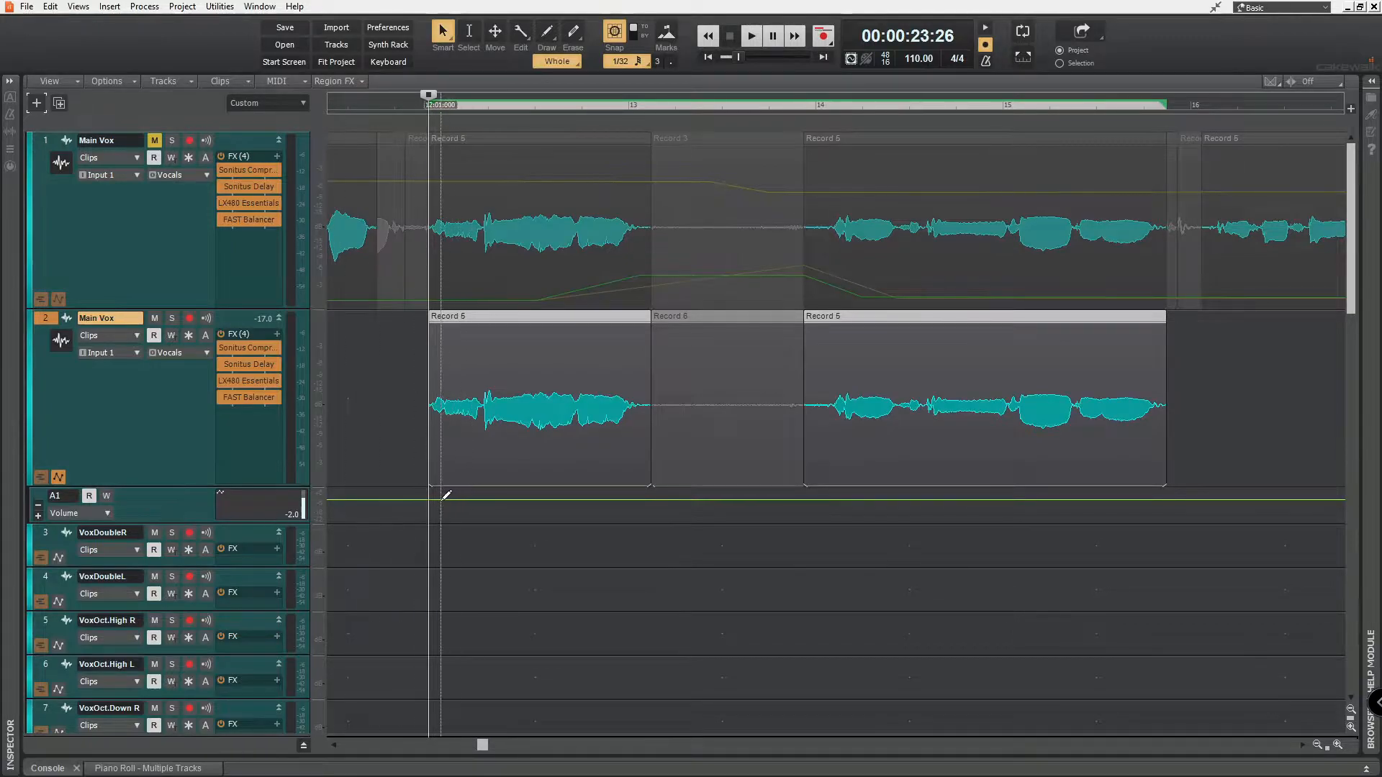
scroll(583, 524, down, 1)
scroll(583, 524, down, 1)
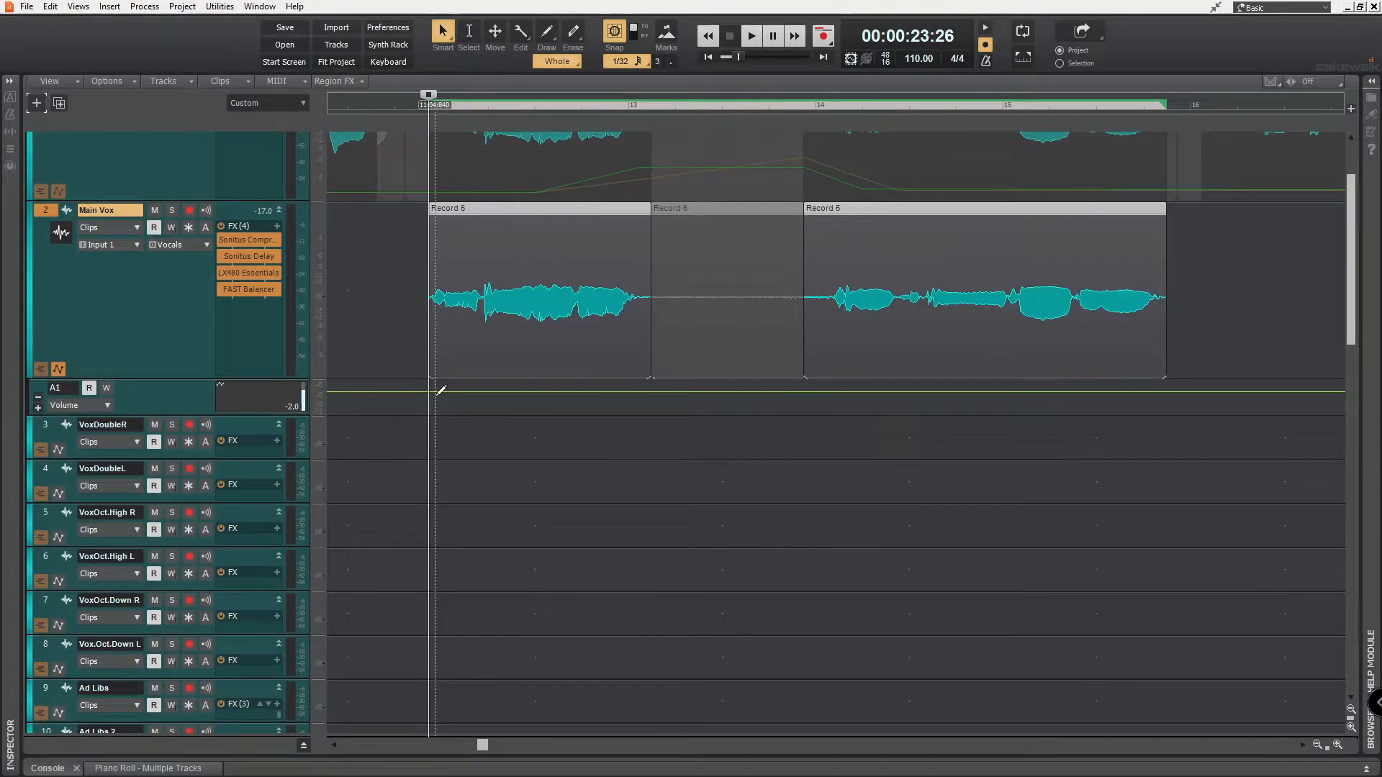
scroll(446, 389, up, 1)
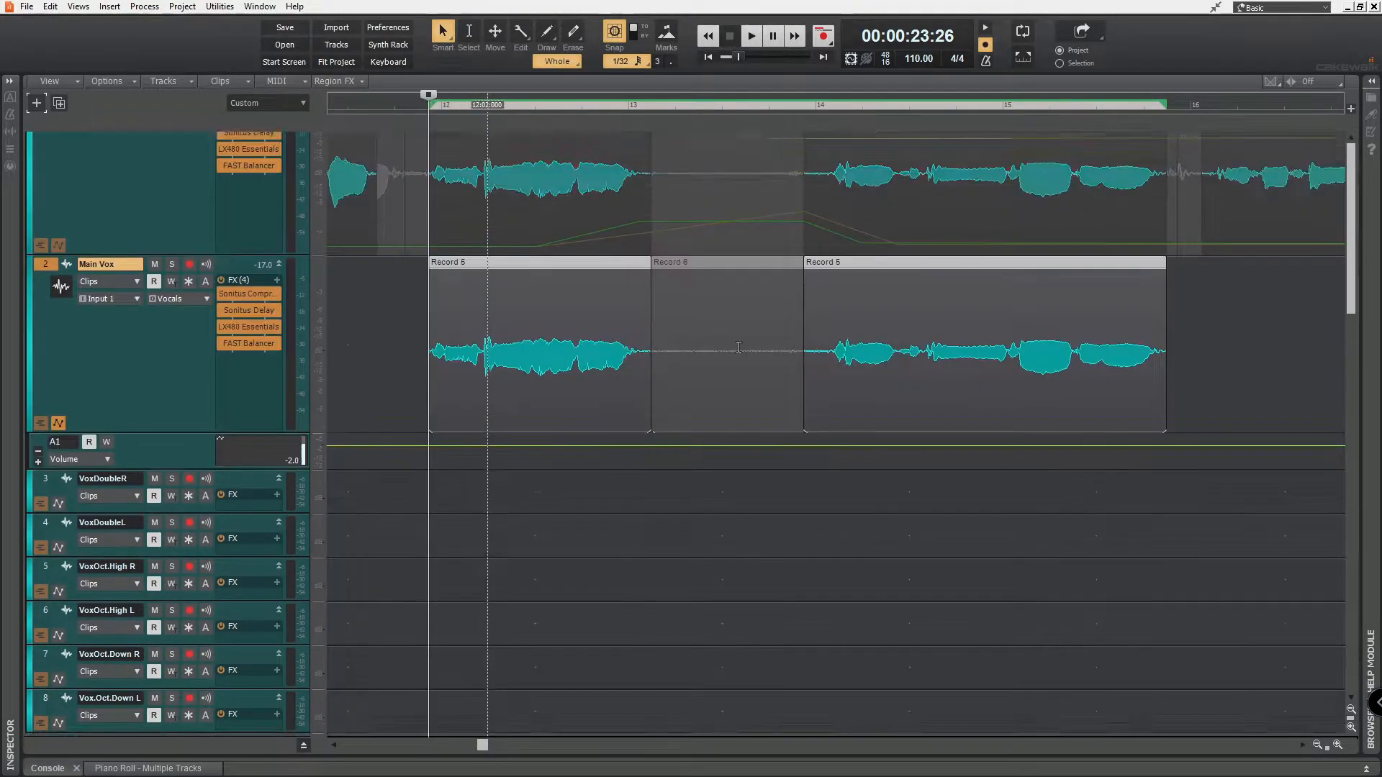
scroll(710, 331, up, 1)
scroll(729, 331, down, 1)
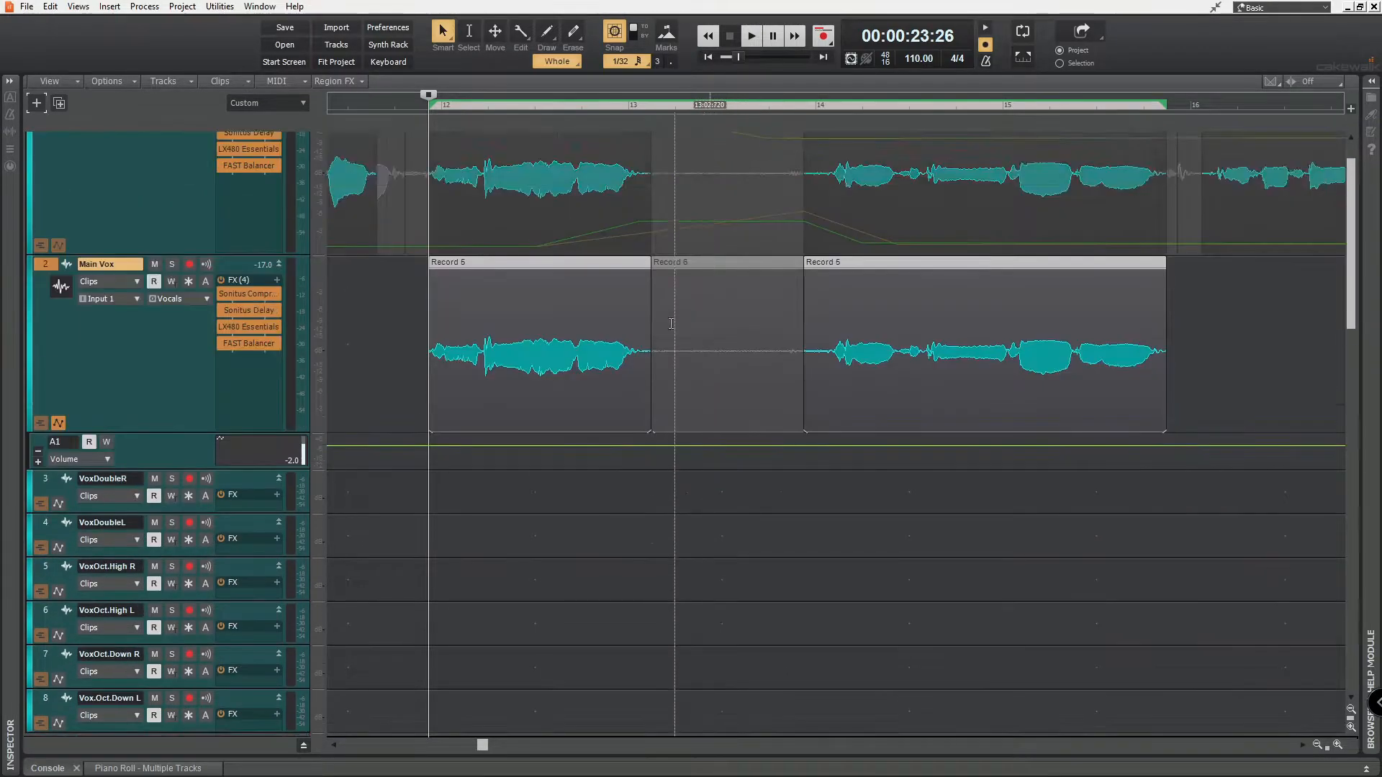
scroll(651, 313, down, 2)
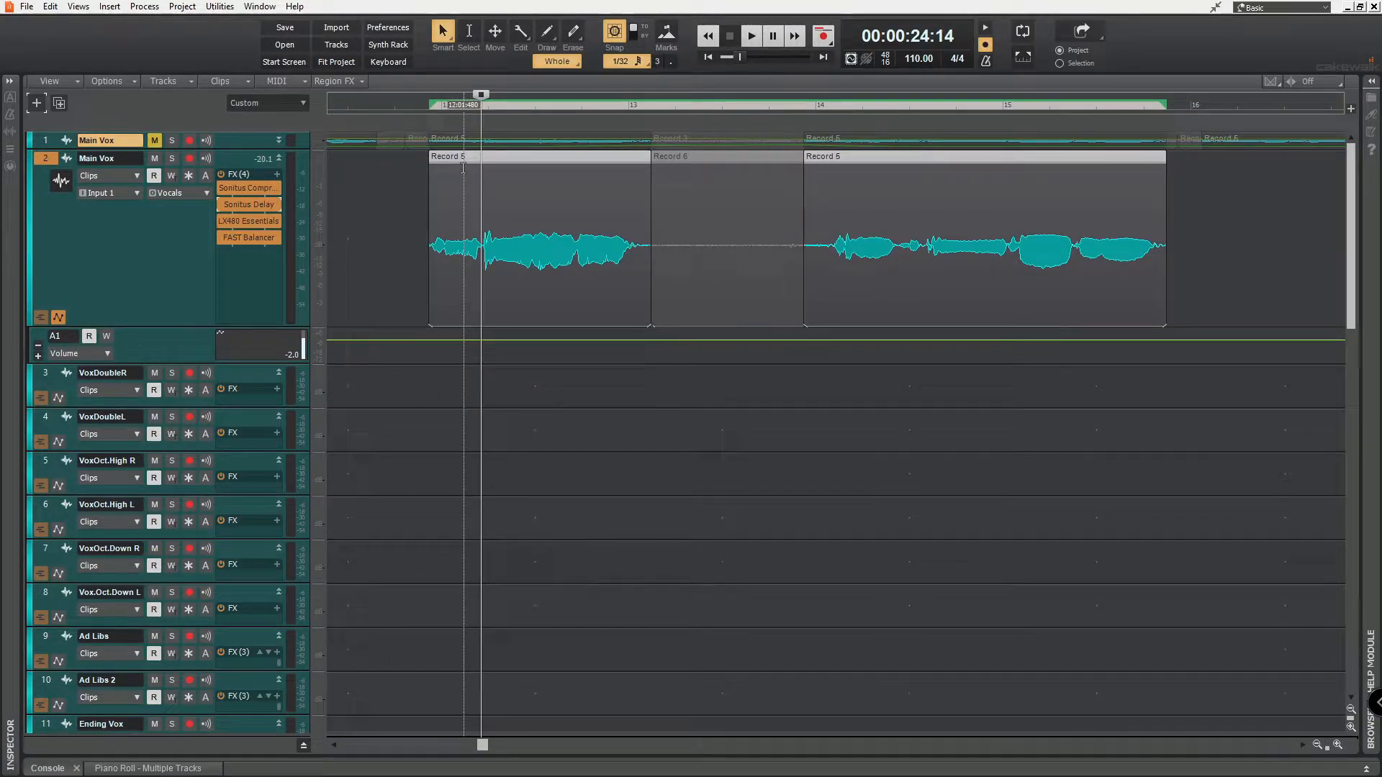
Play the duplicated Main Vox clips from 00:00:24:14, and place the playhead at the end of the first clip
key(space)
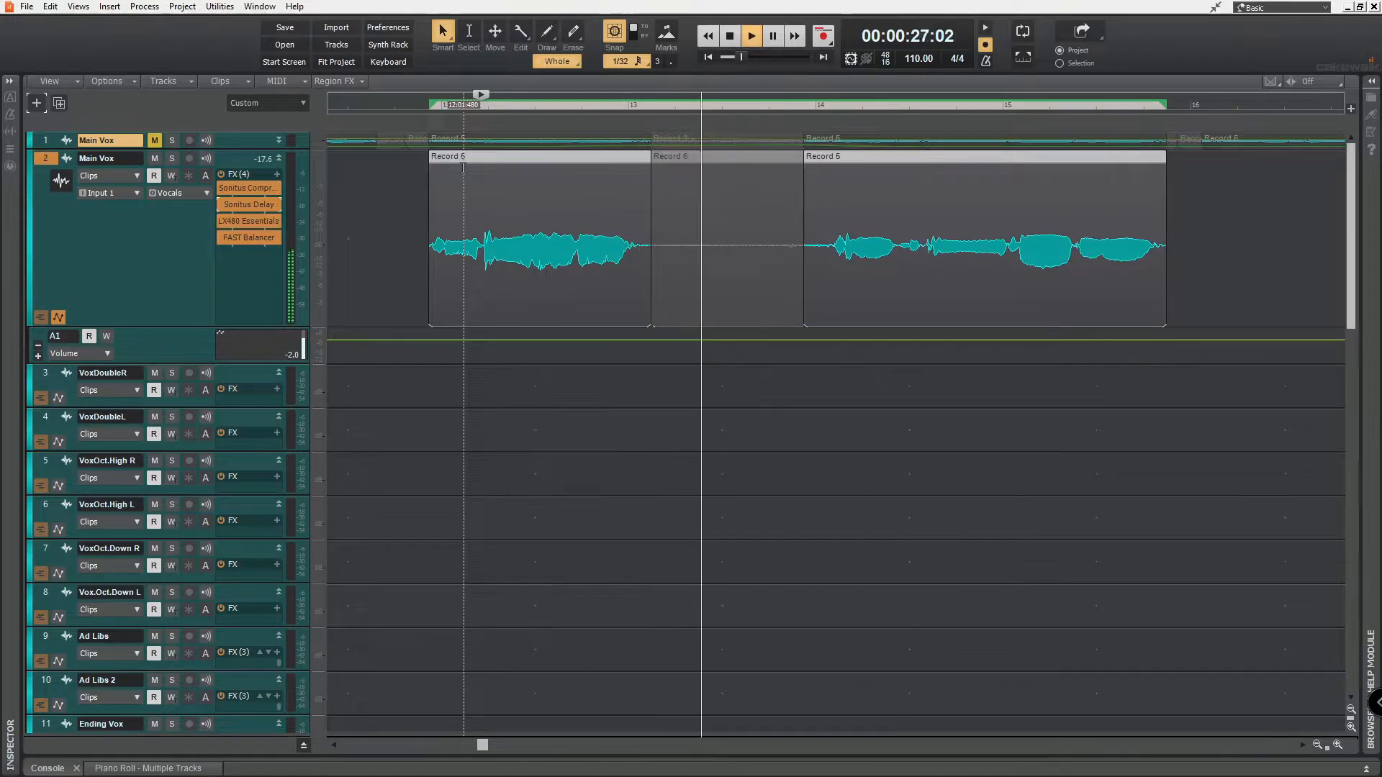
key(space)
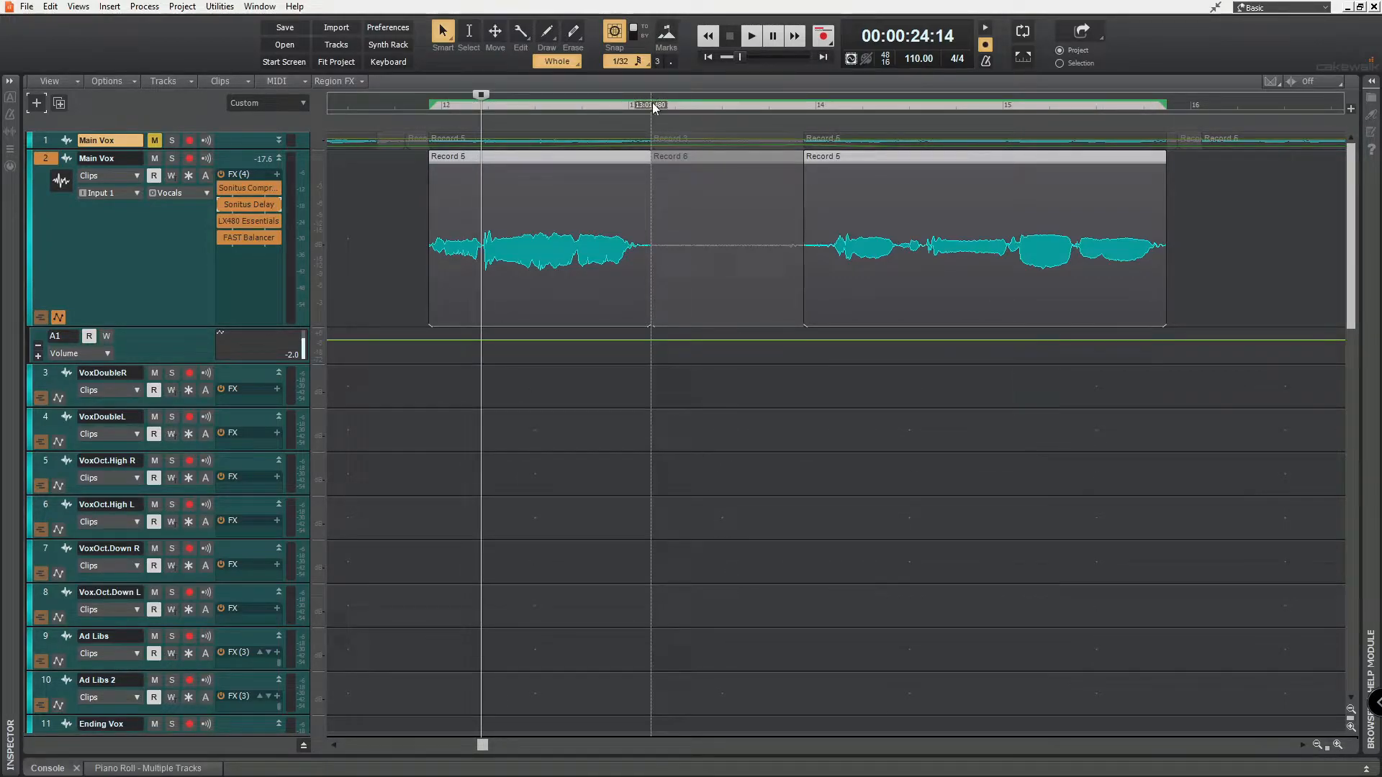
click(651, 105)
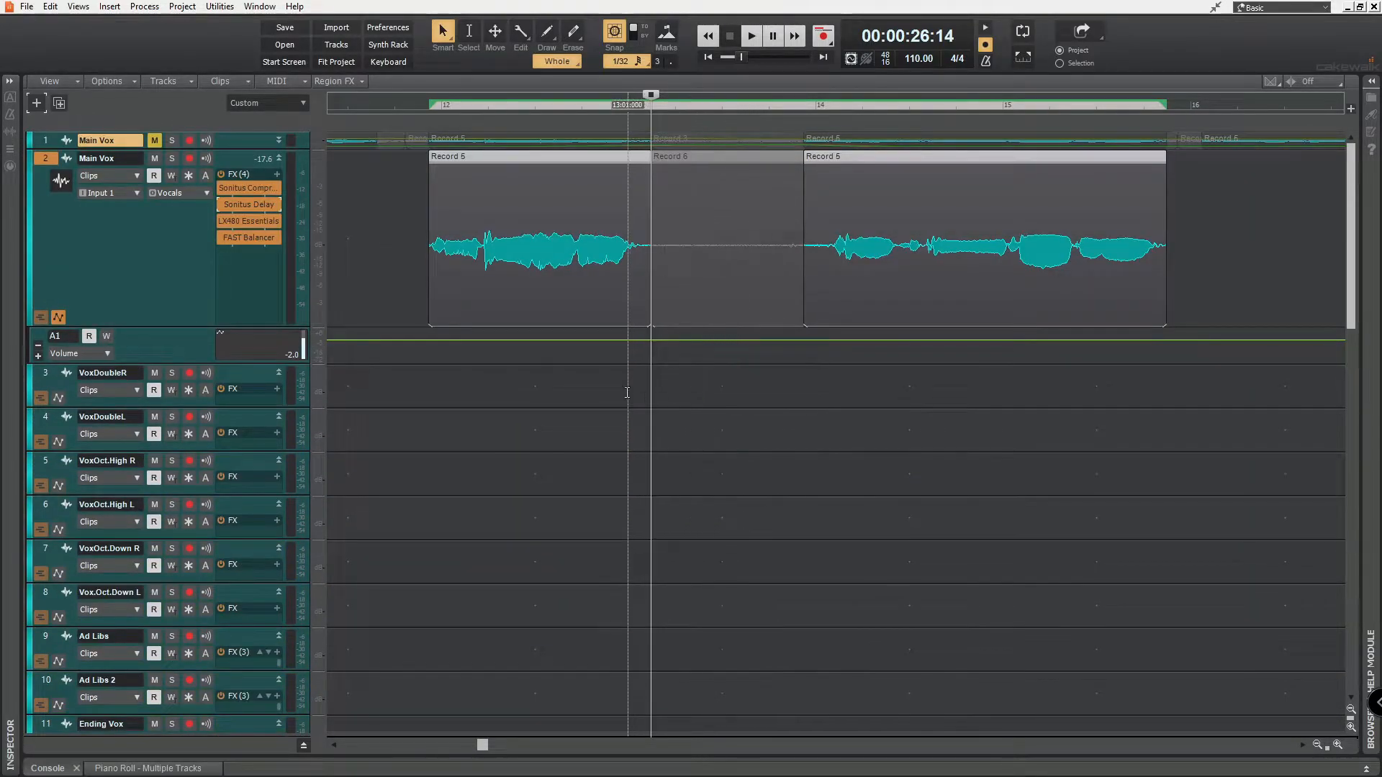
Open the Sonitus Delay effect on track 2, review its feedback and mix settings, and close it
double_click(254, 206)
click(362, 15)
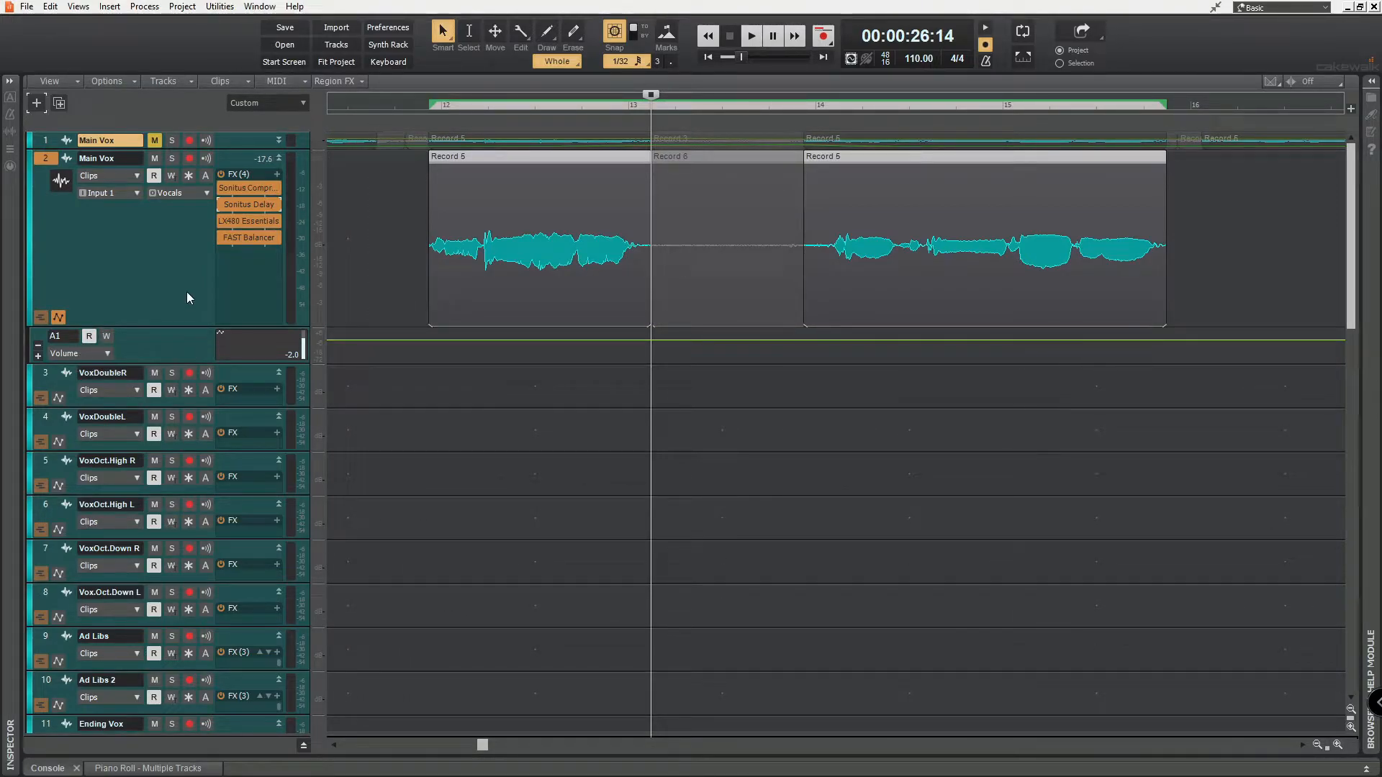
double_click(251, 204)
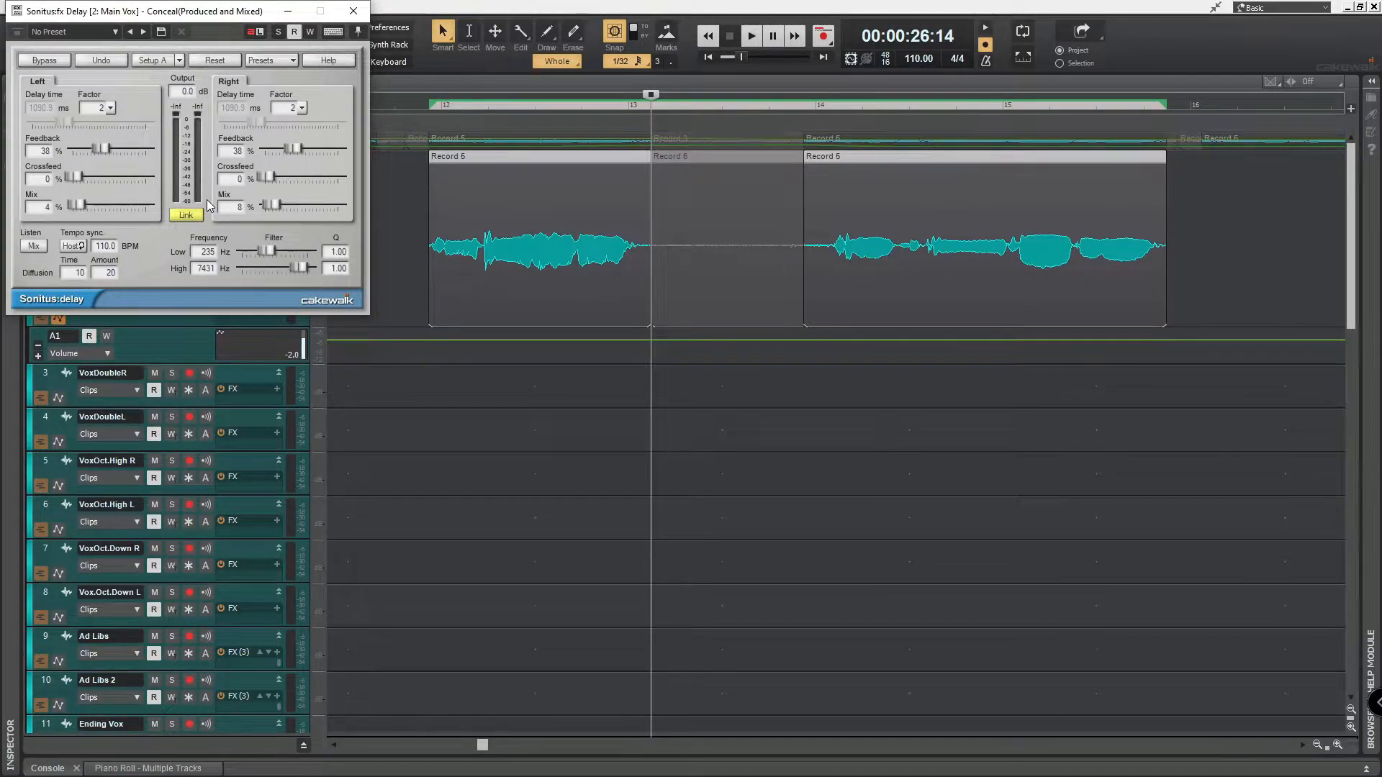
click(353, 11)
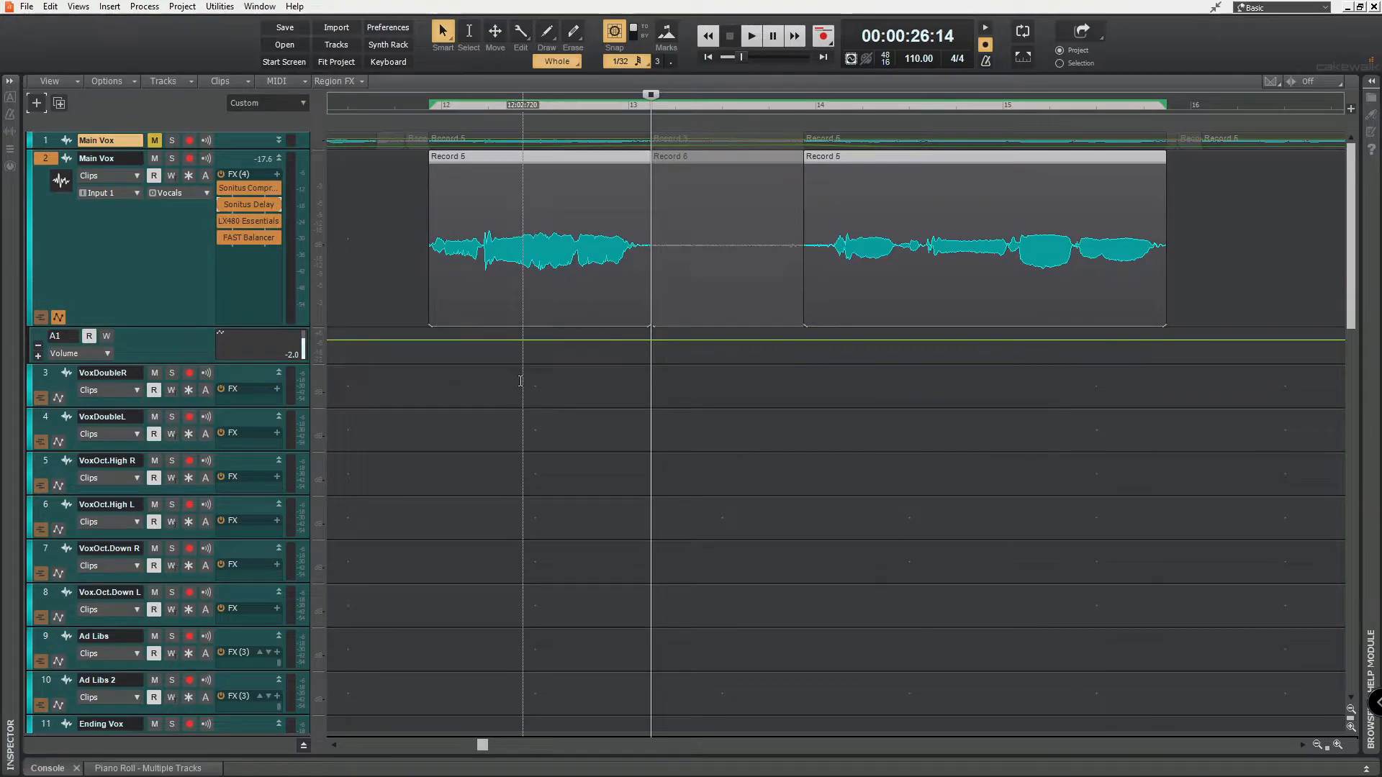
Add two volume automation nodes near the first clip's end on track 2, raise the second to 6.0 dB, and play the ramp
double_click(575, 339)
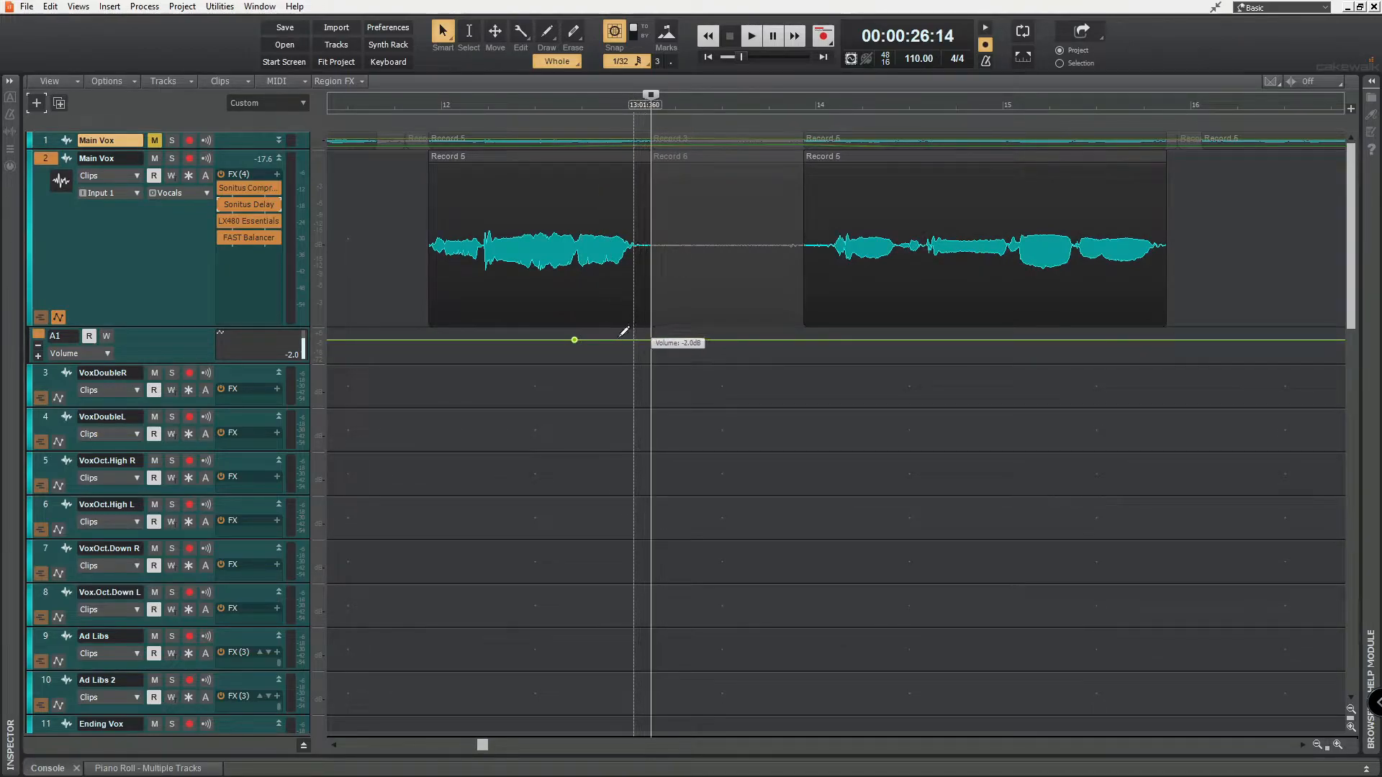
drag(644, 340, 645, 332)
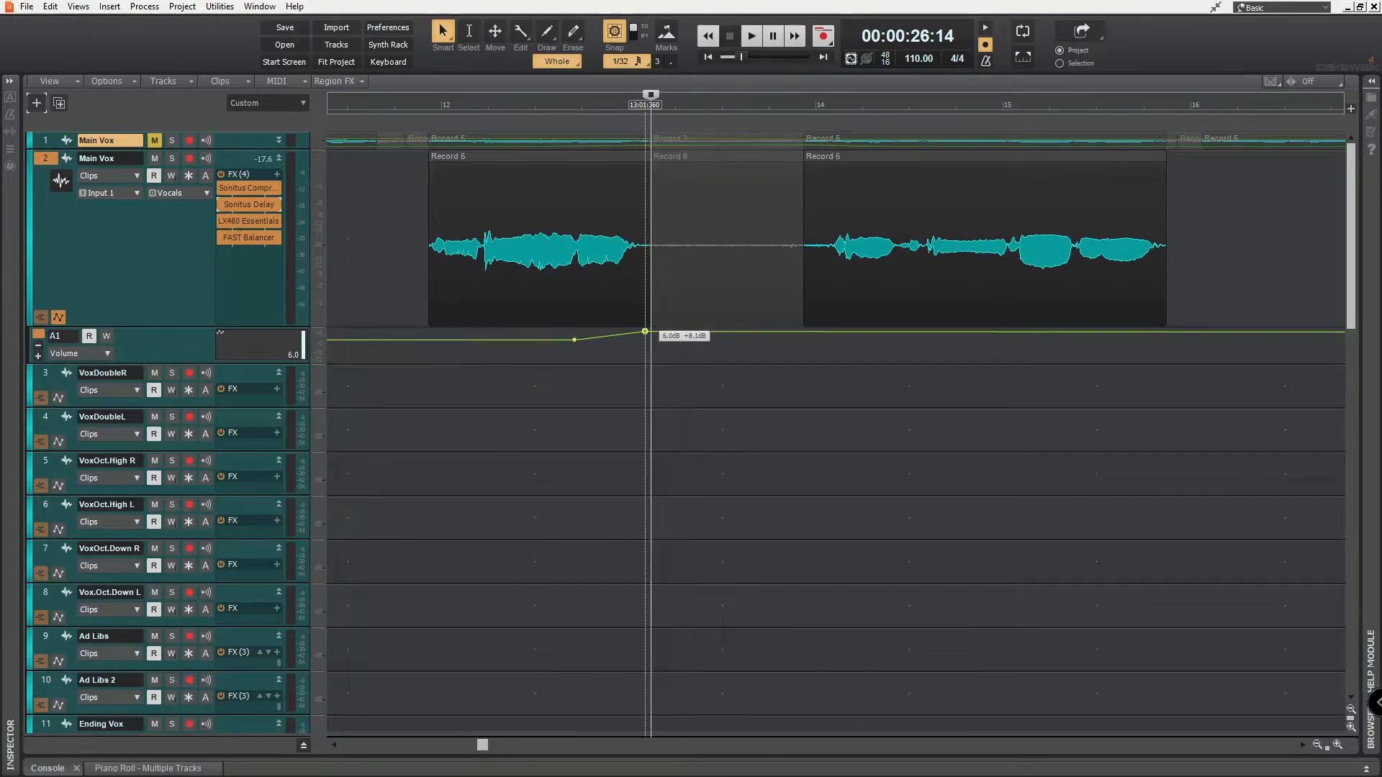
click(552, 108)
key(space)
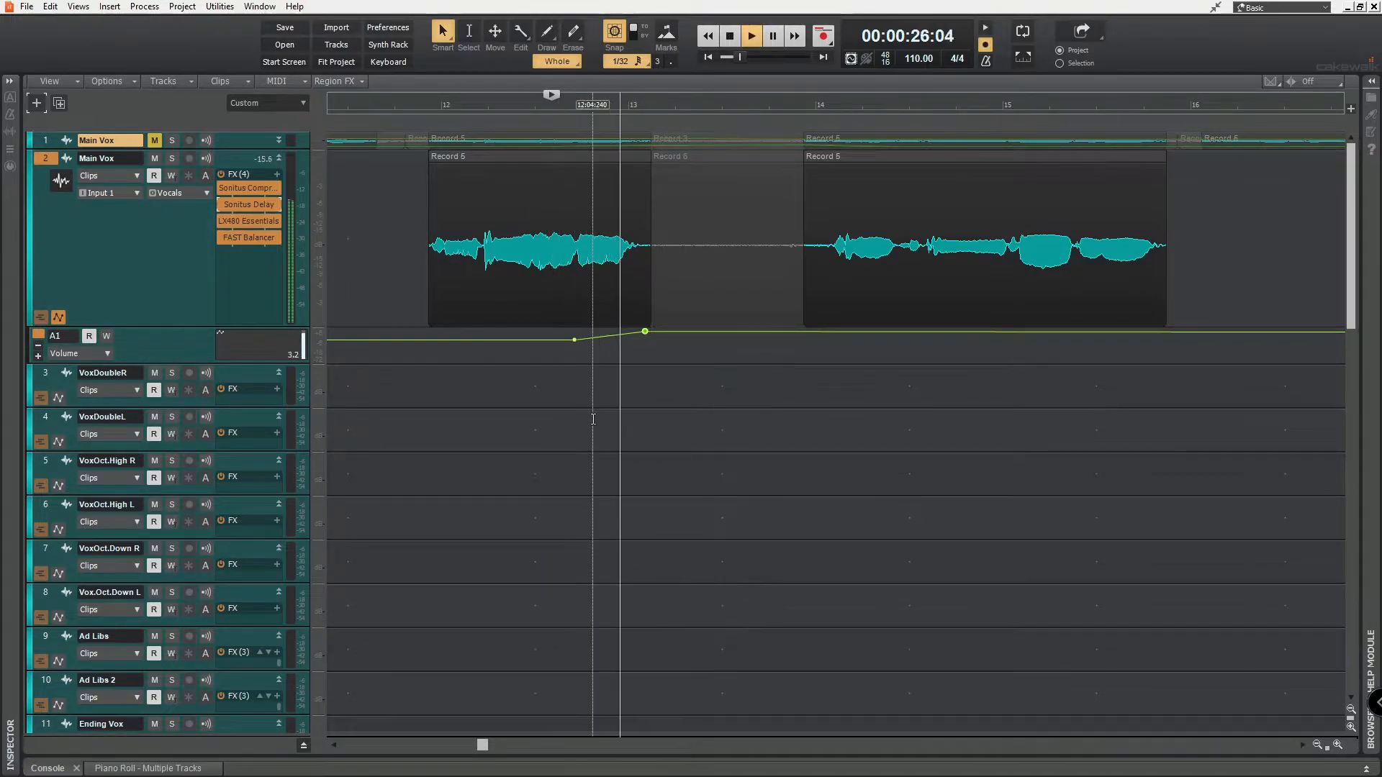
key(space)
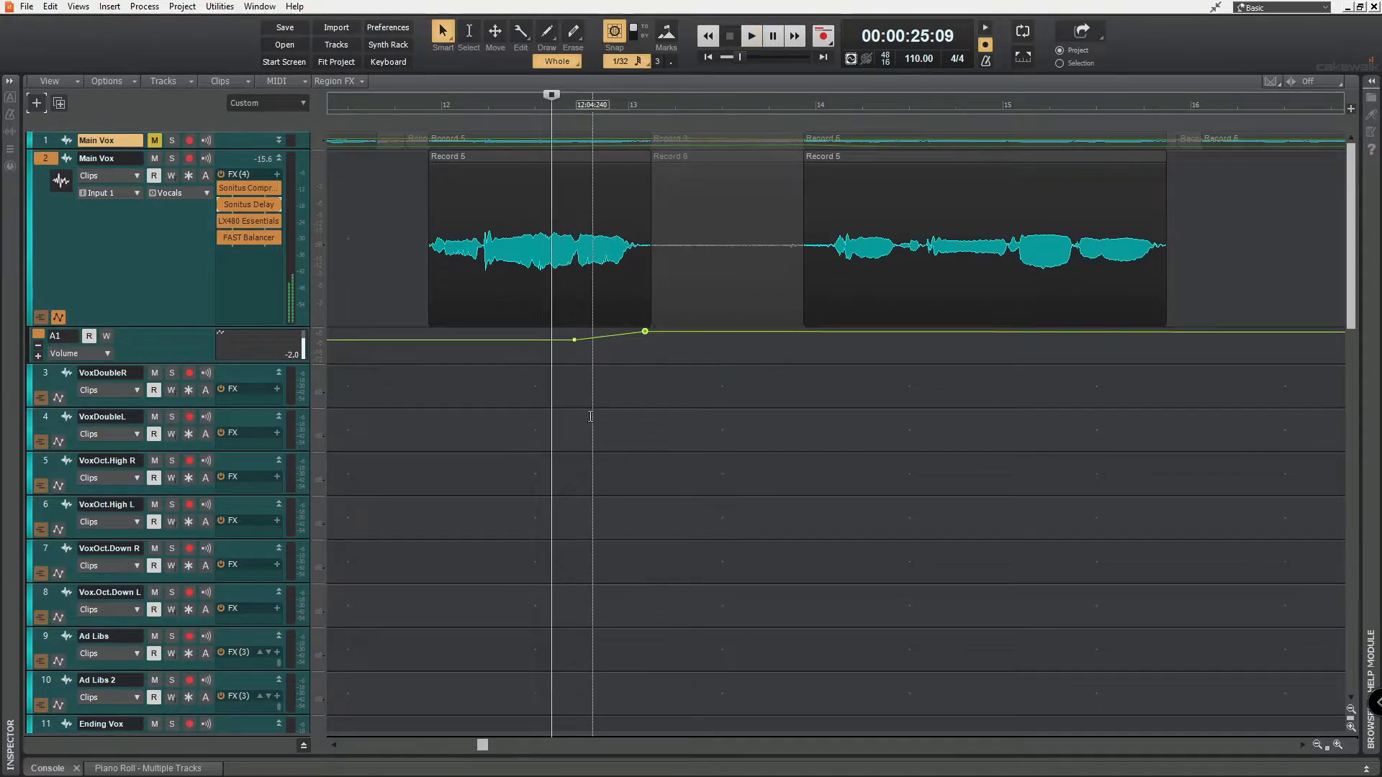
Clear all nodes from the volume envelope on track 2
right_click(642, 336)
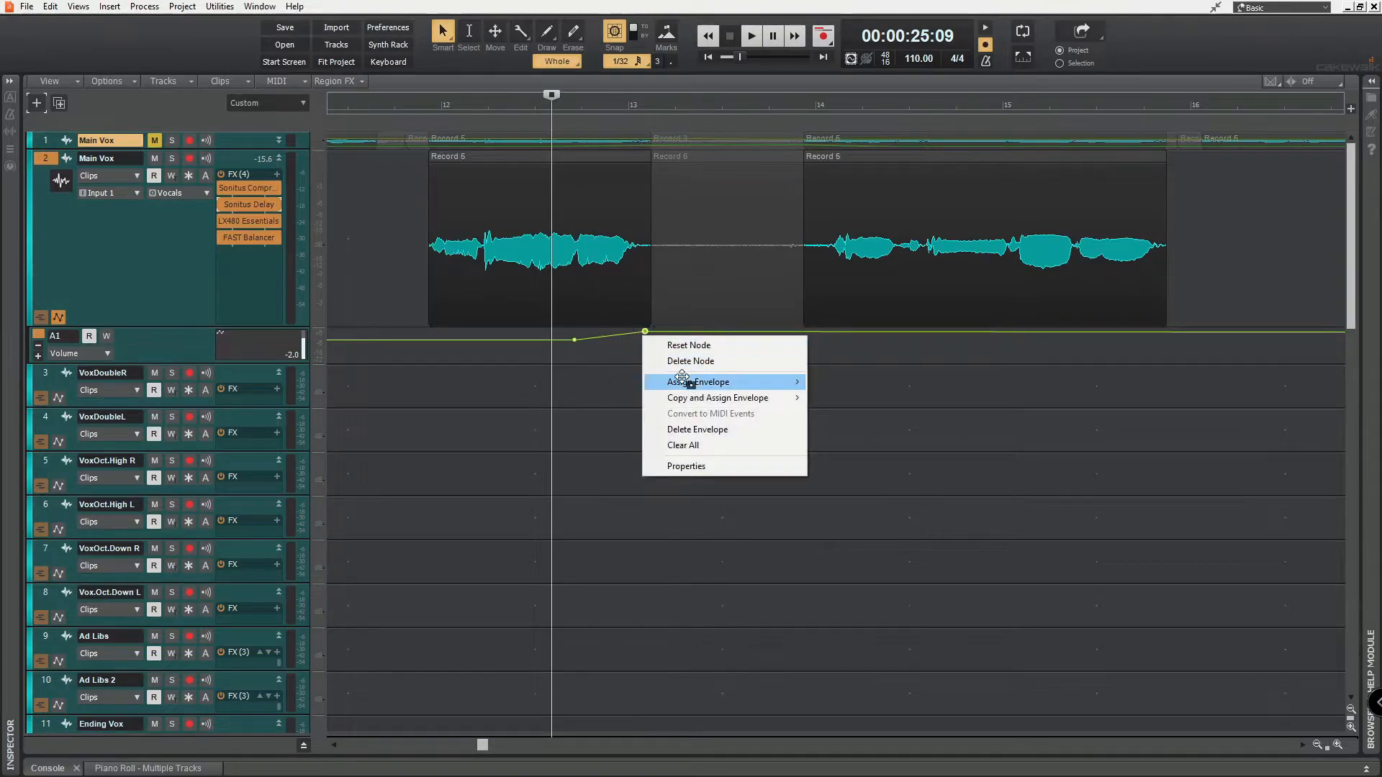
click(698, 444)
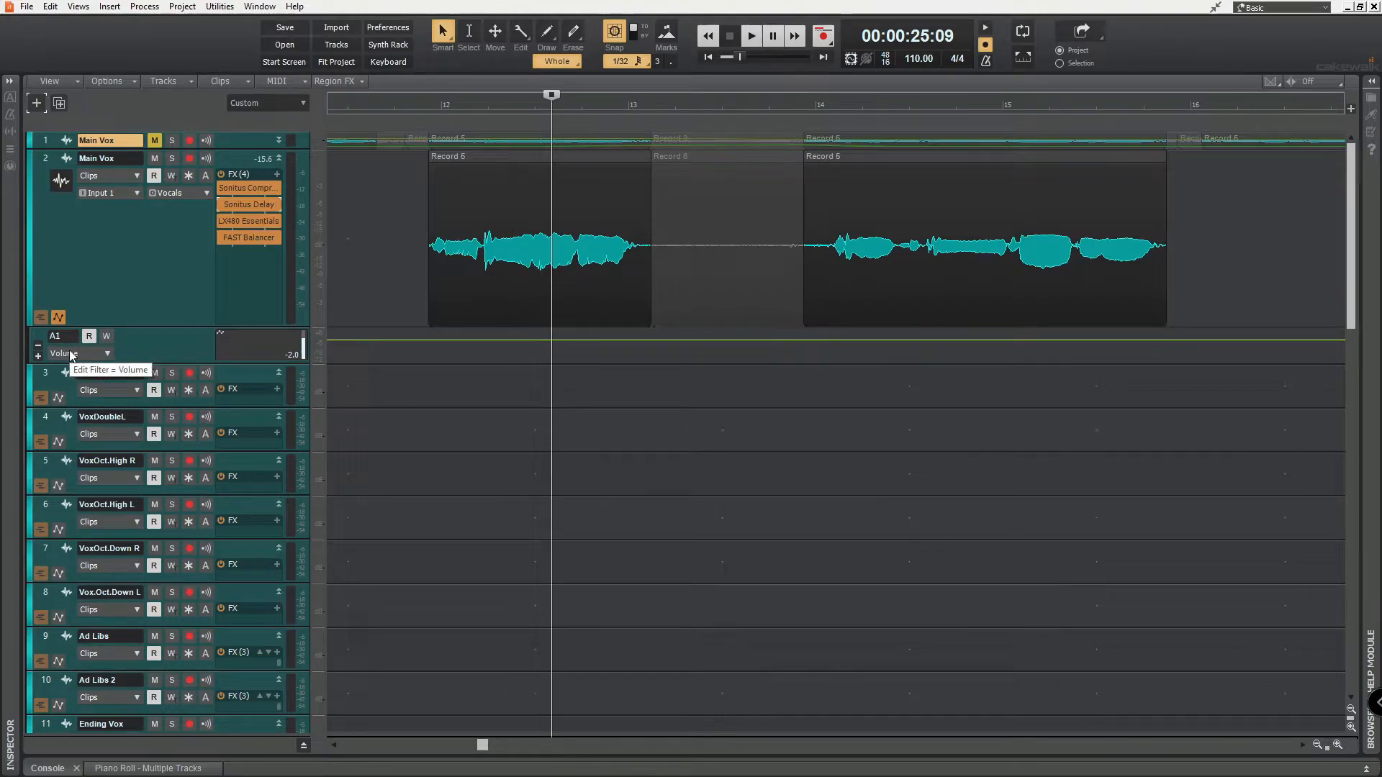
Switch track 2's automation lane from volume to the Sonitus Delay MixR parameter
click(104, 352)
click(140, 319)
click(91, 348)
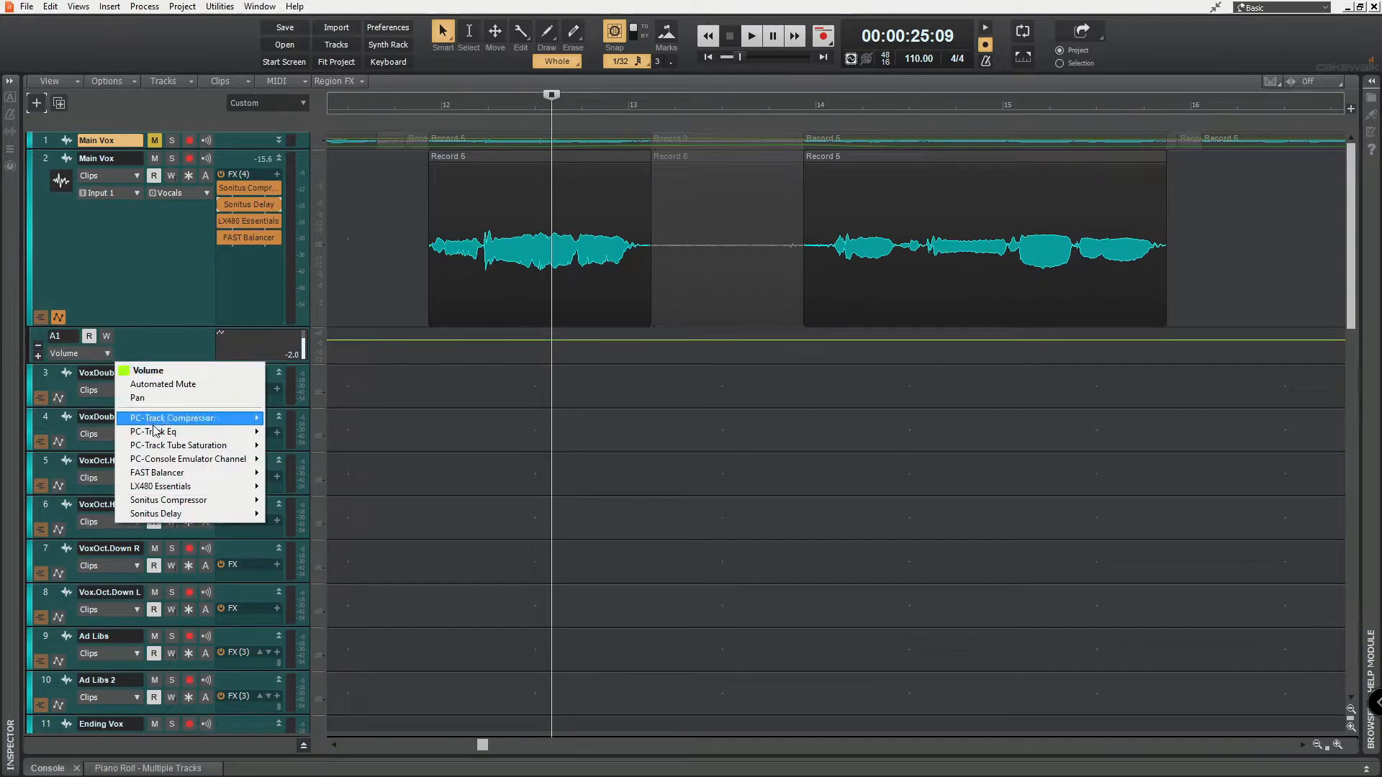
mouse_move(177, 421)
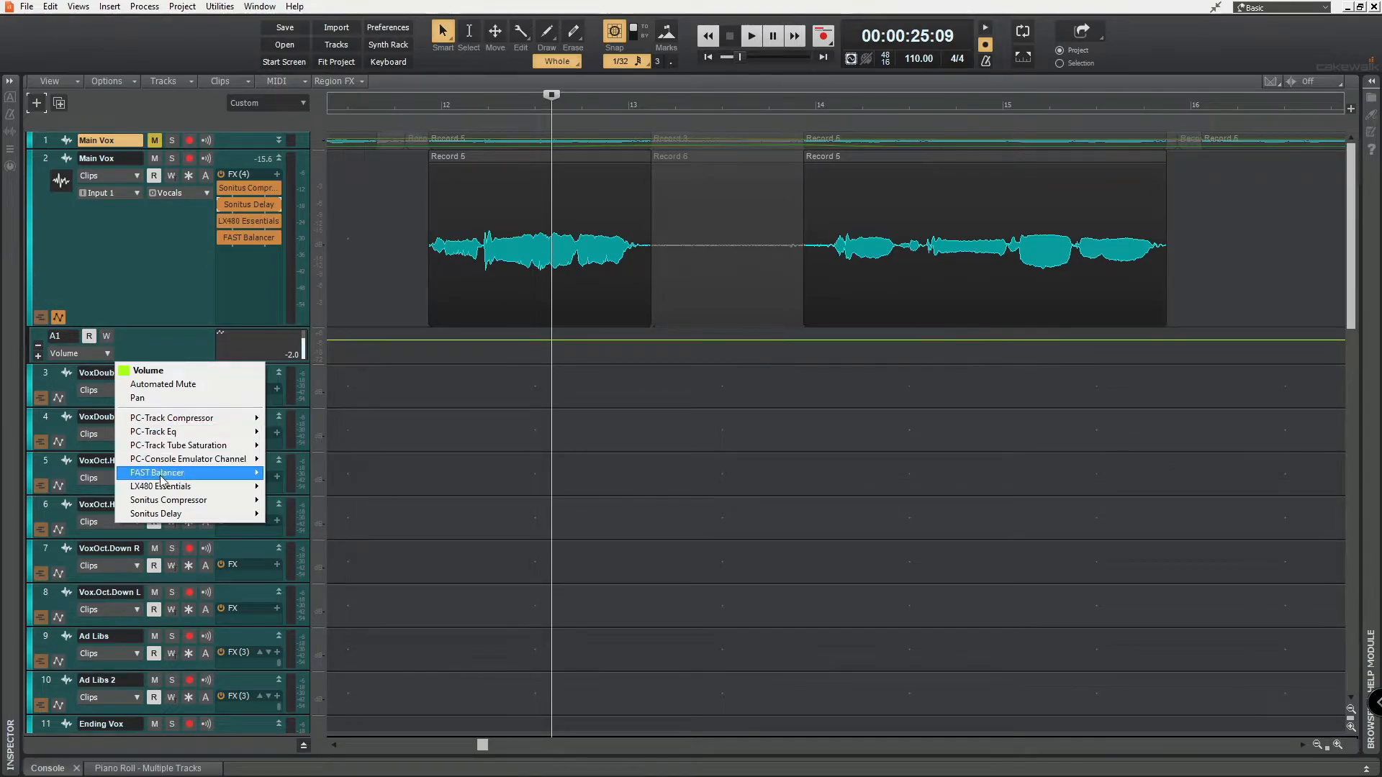
mouse_move(179, 514)
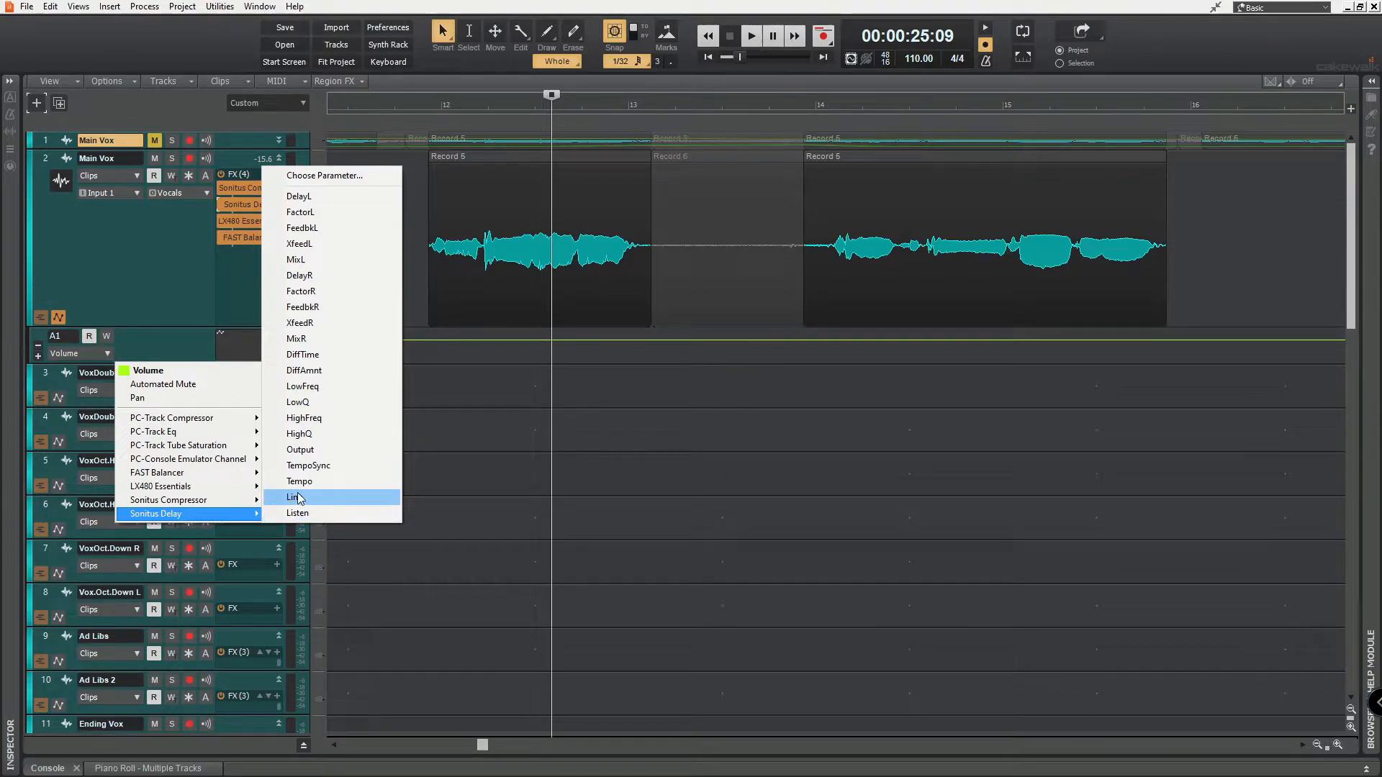
click(335, 337)
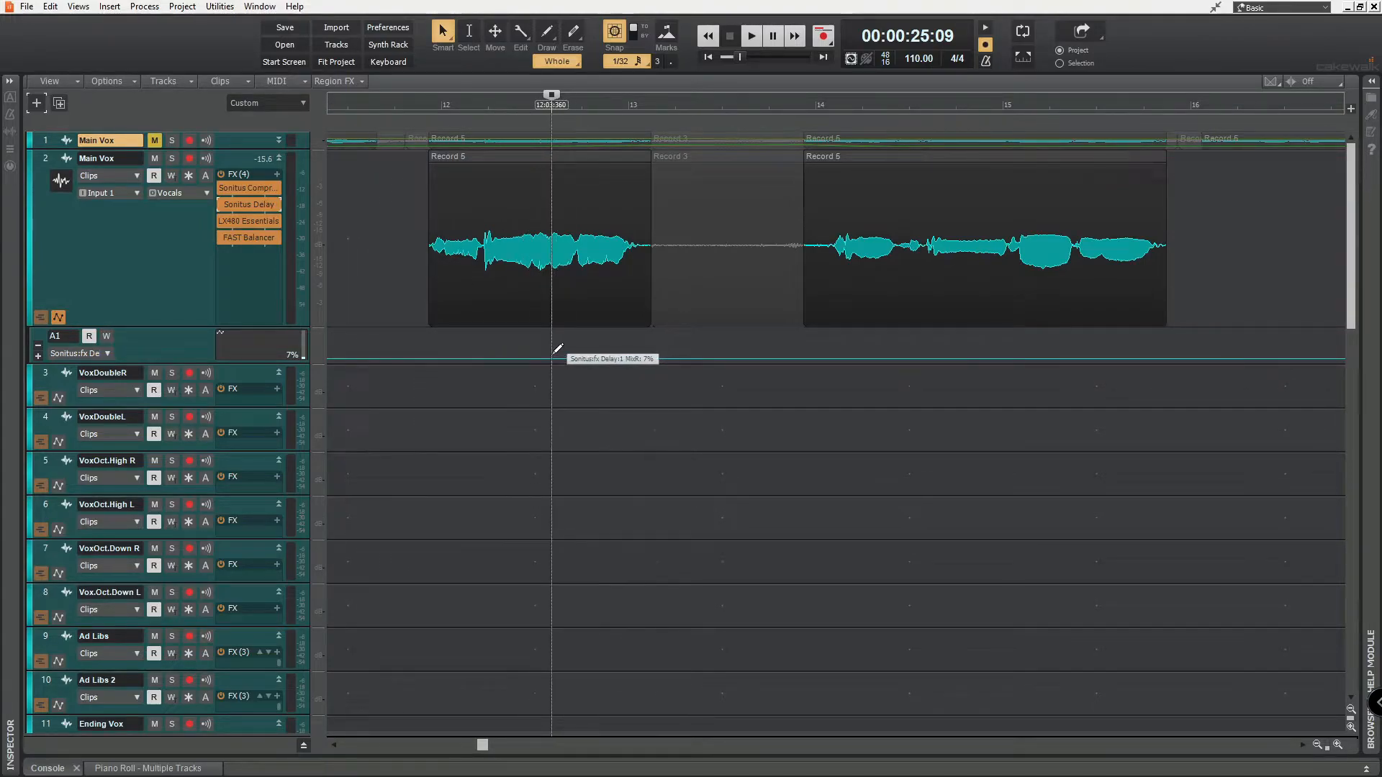
Add delay MixR automation nodes on track 2 at 00:00:25:17 and at the end of the first vocal clip
click(574, 107)
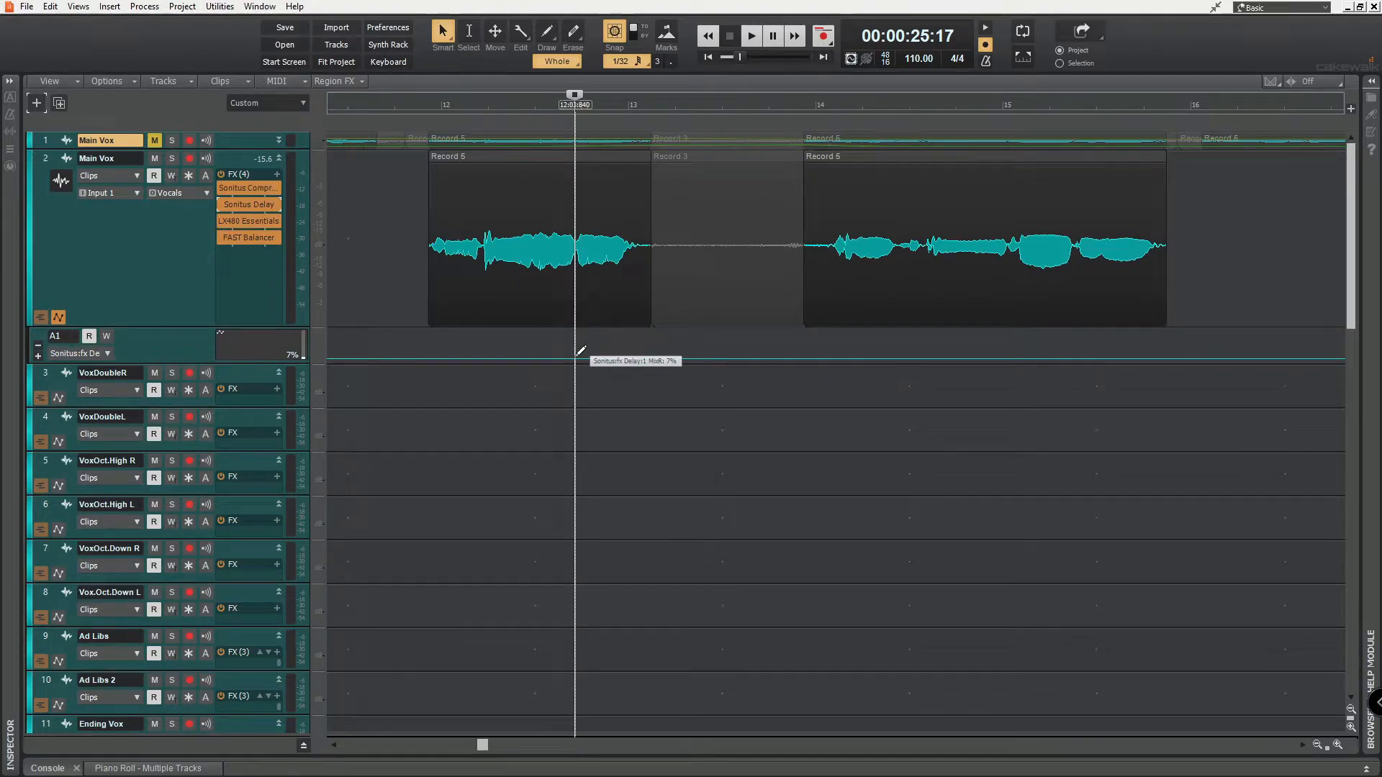
click(575, 358)
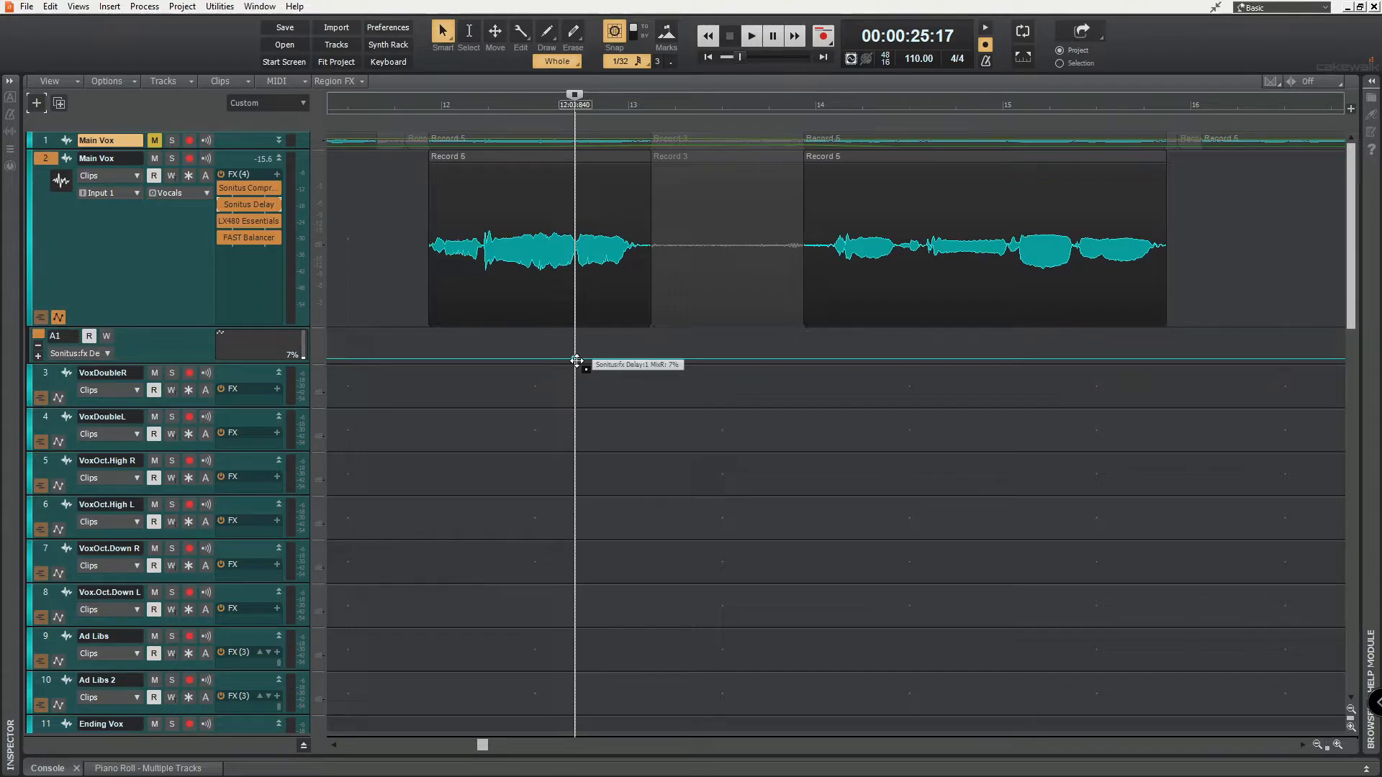
double_click(575, 358)
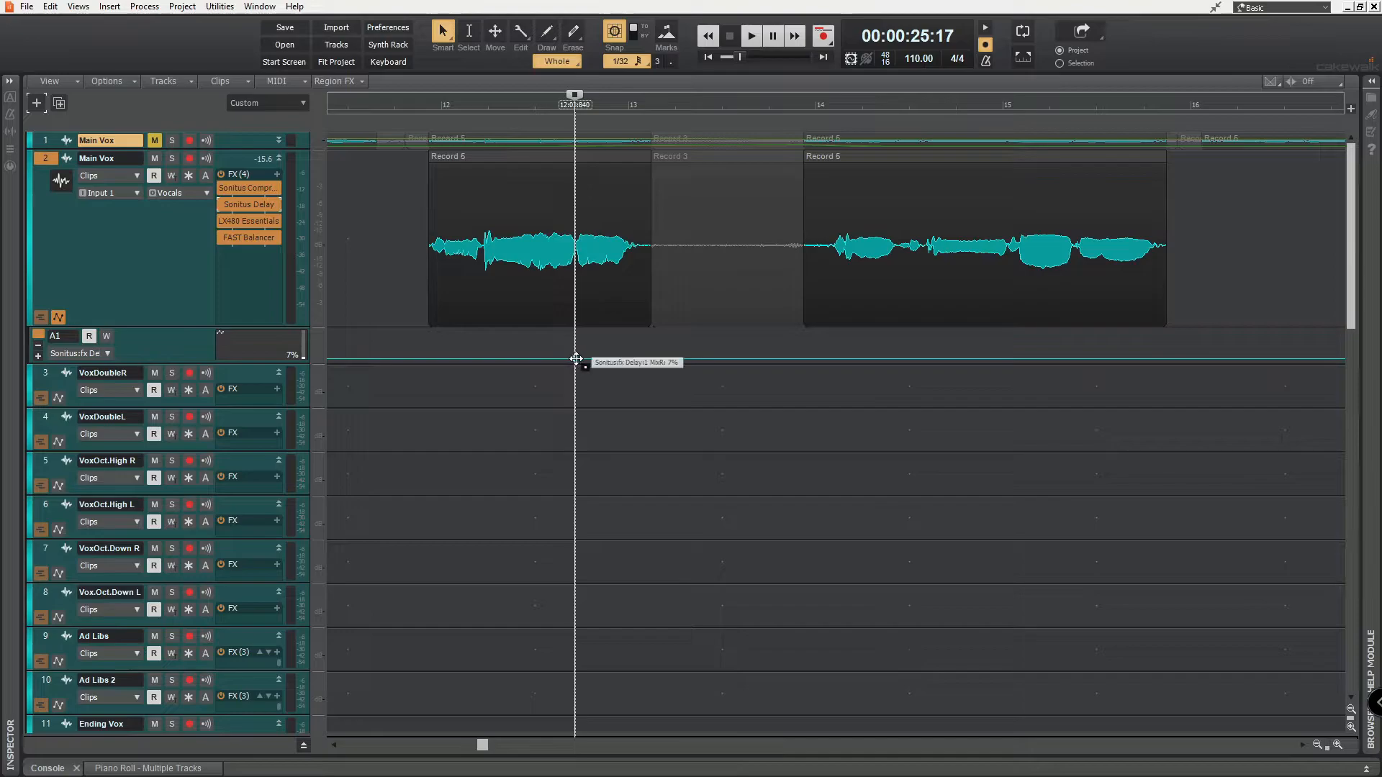
double_click(651, 359)
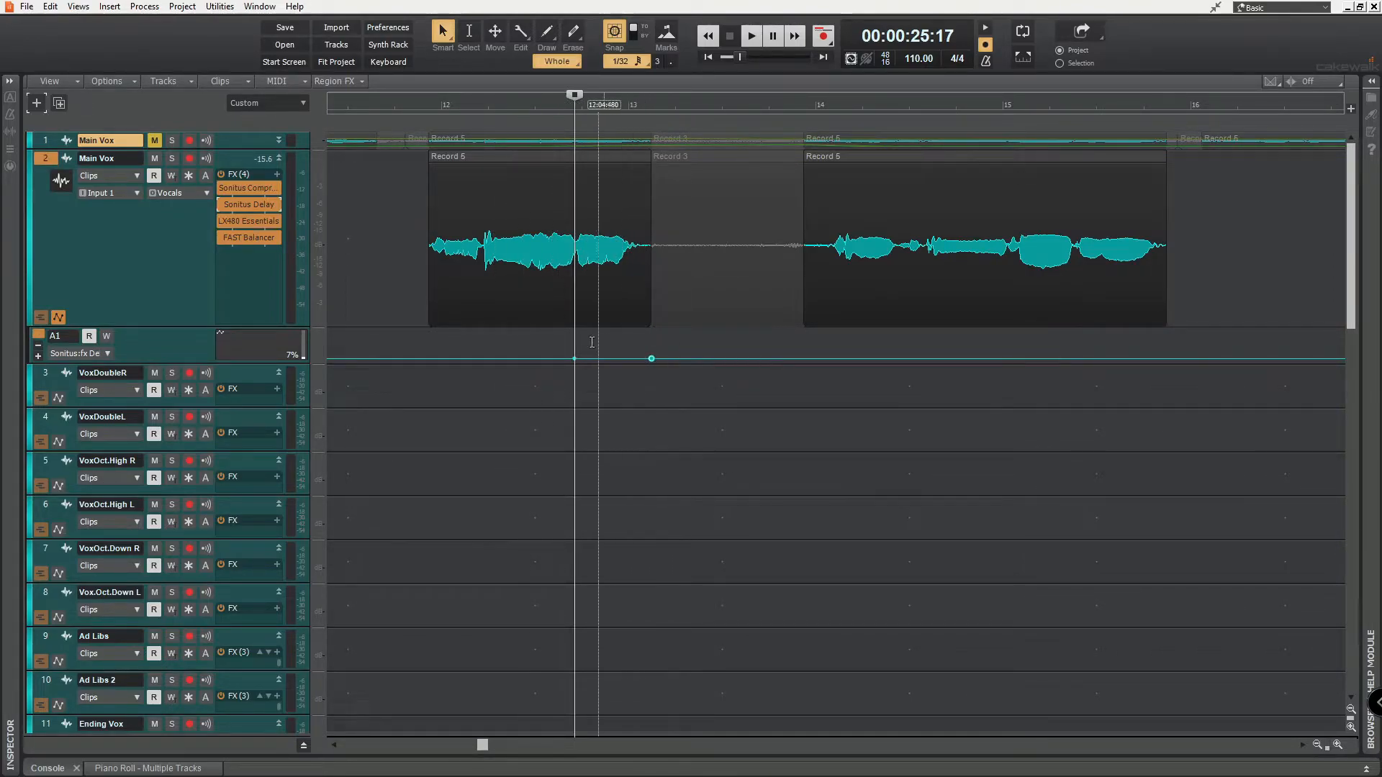
Raise the delay MixR node at the first clip's end to about 54% and play the passage from 00:00:24:14
mouse_move(653, 357)
mouse_down()
mouse_move(651, 332)
mouse_move(650, 346)
mouse_up()
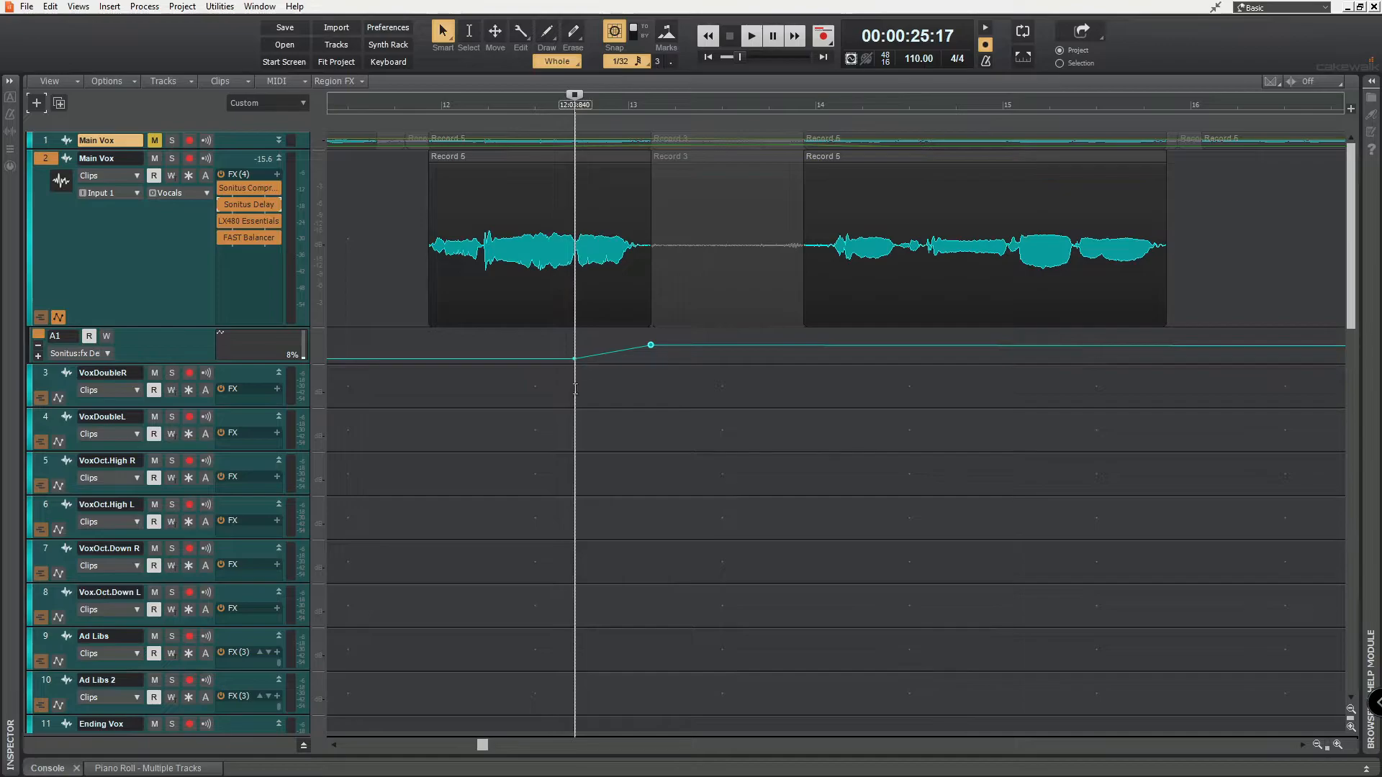
drag(474, 739, 469, 740)
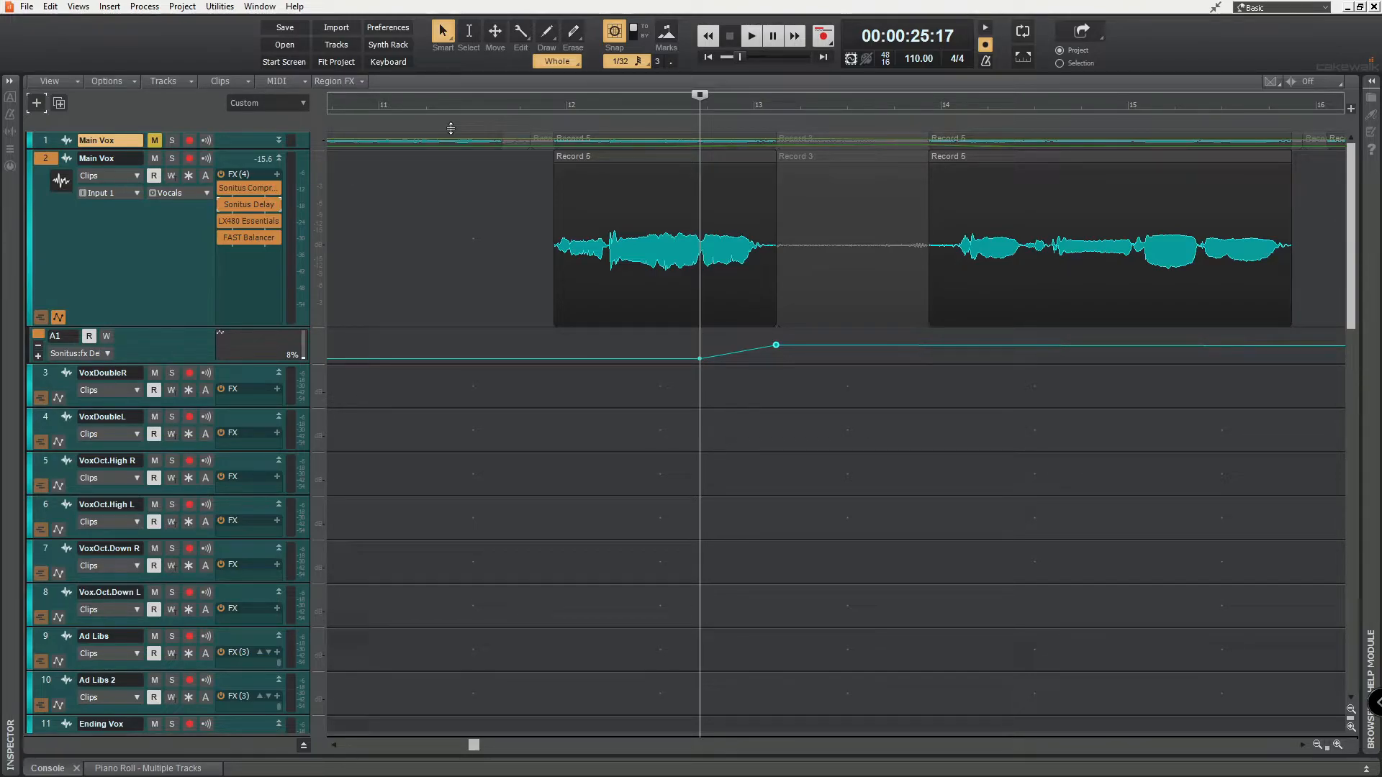
scroll(450, 128, right, 3)
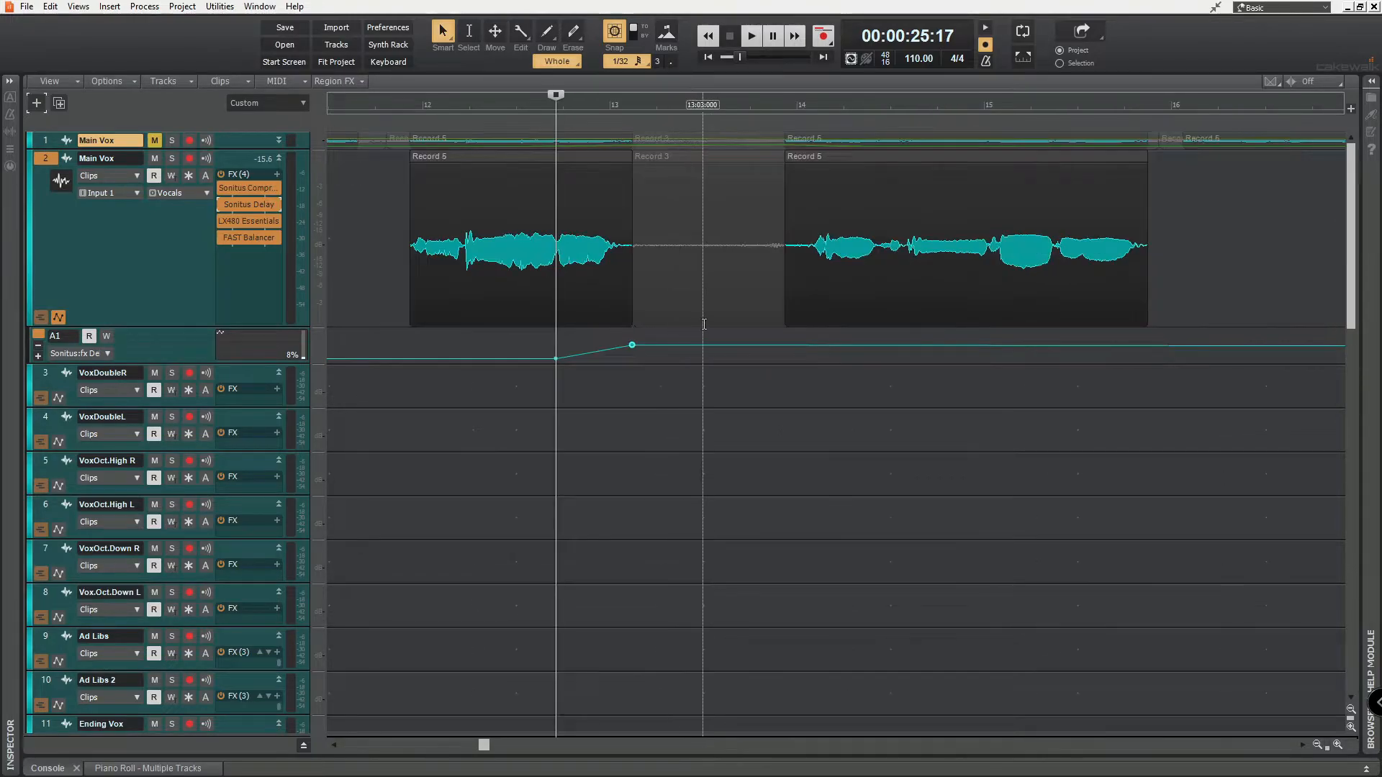
click(461, 106)
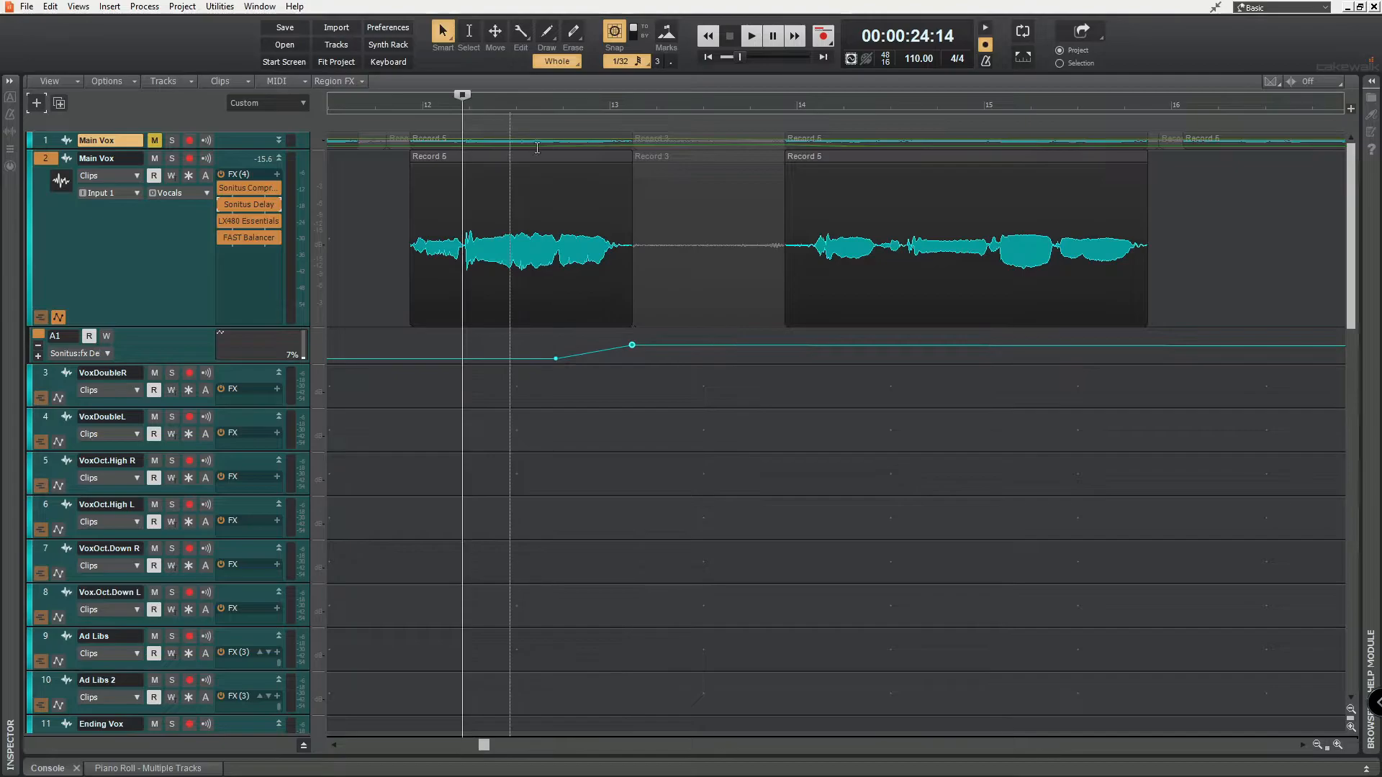
key(space)
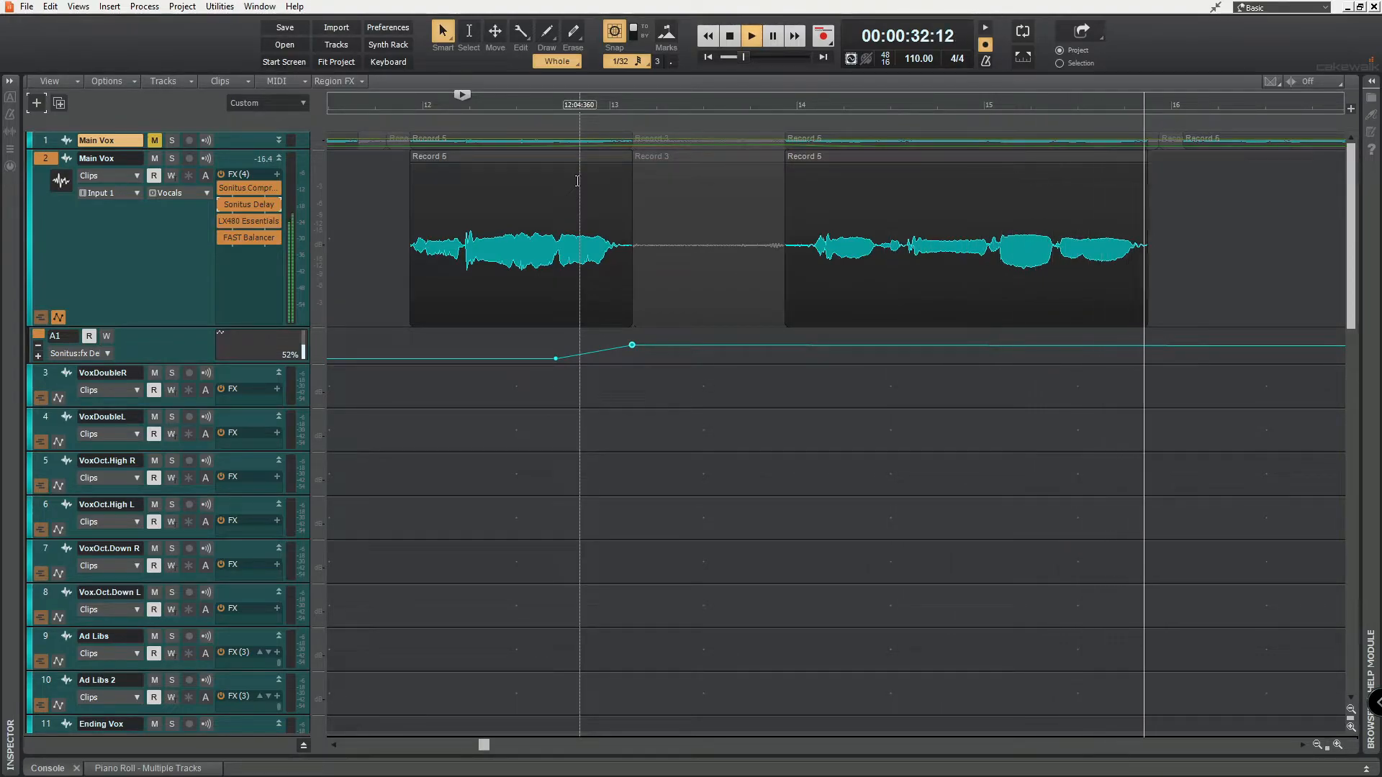
key(space)
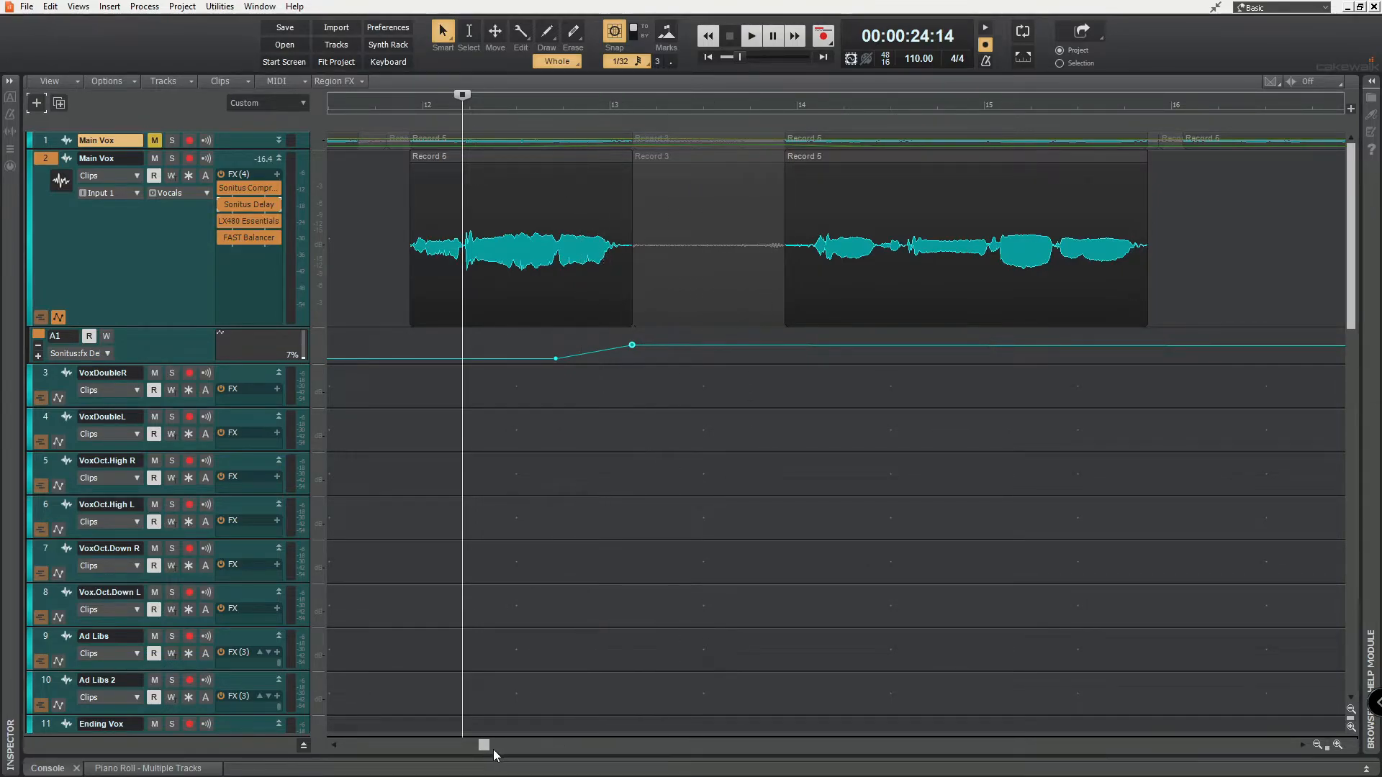
Add MixR nodes just before and at the second vocal clip's start, pulling the node at the clip's start back down
drag(489, 749, 504, 749)
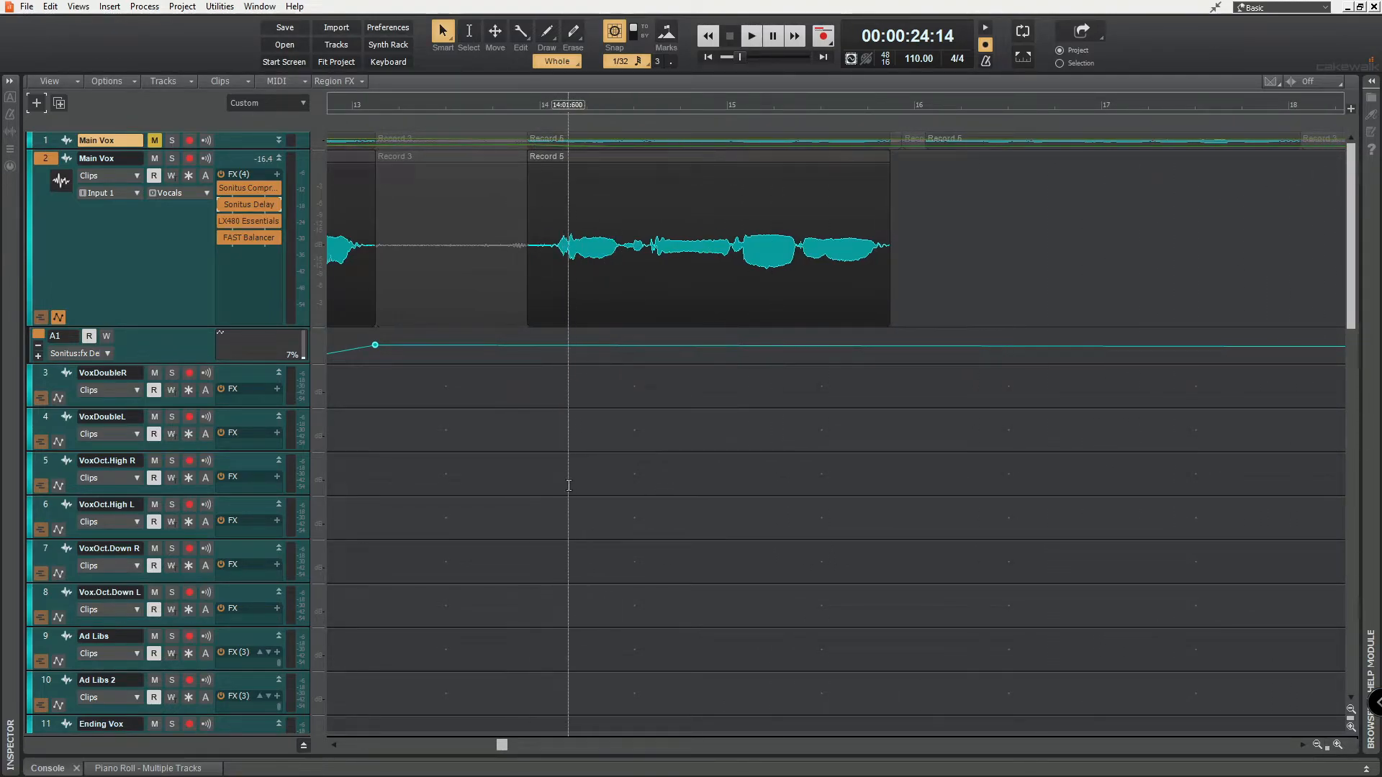
click(504, 105)
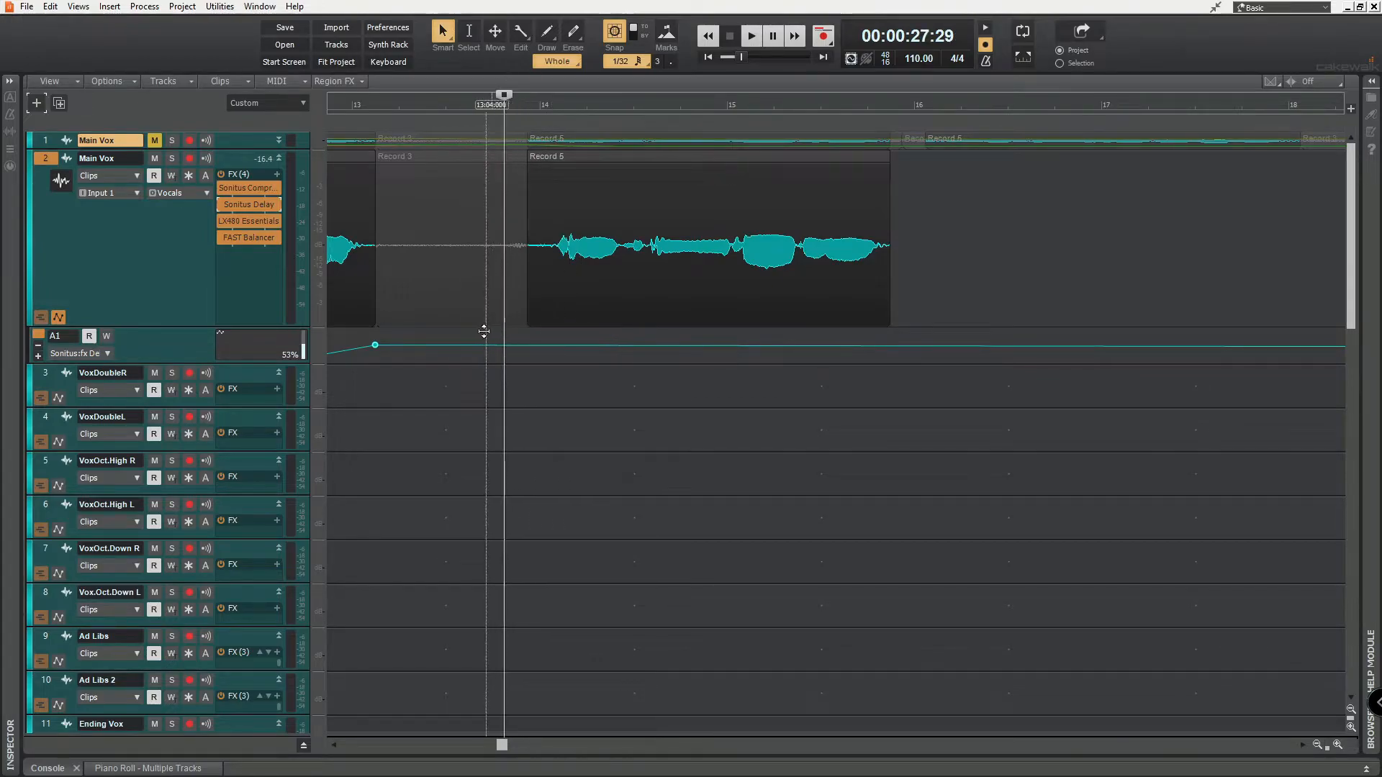
click(493, 346)
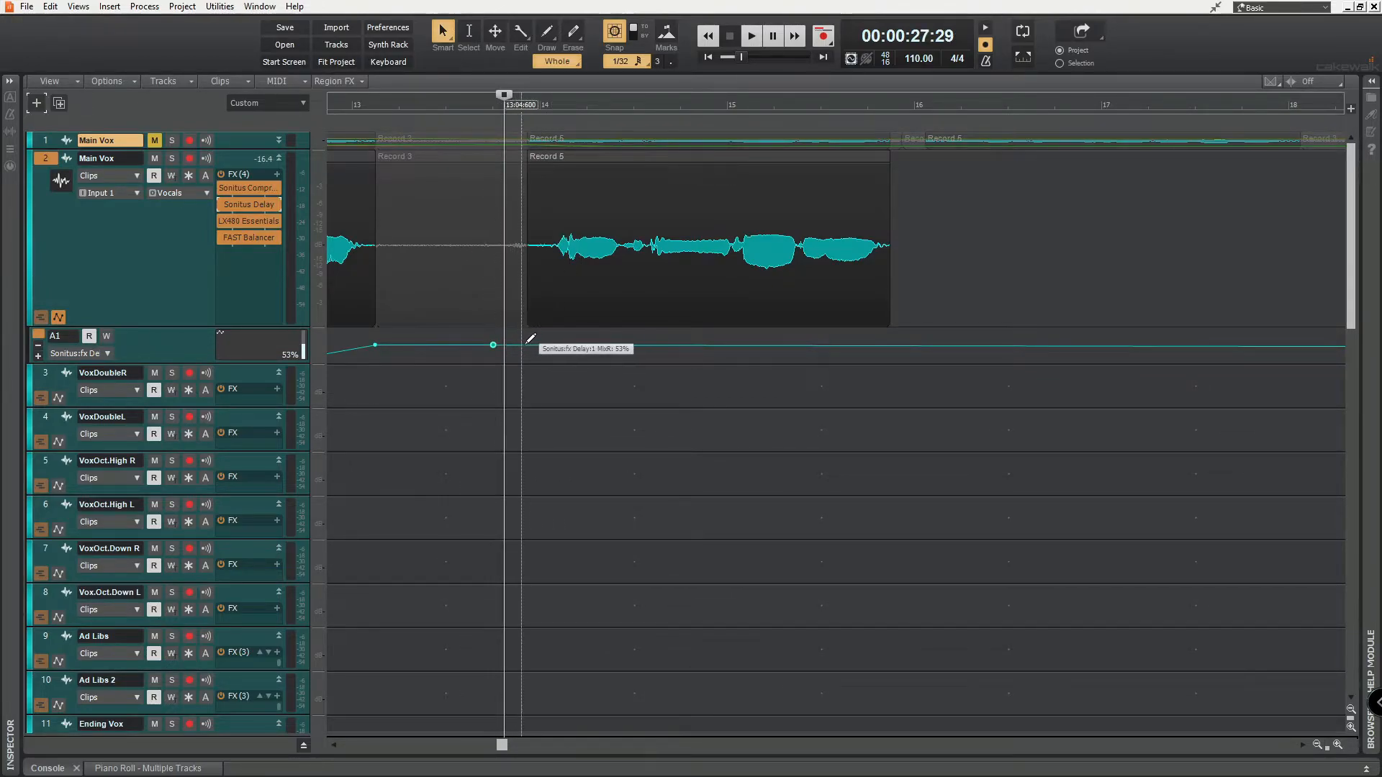
drag(528, 345, 527, 357)
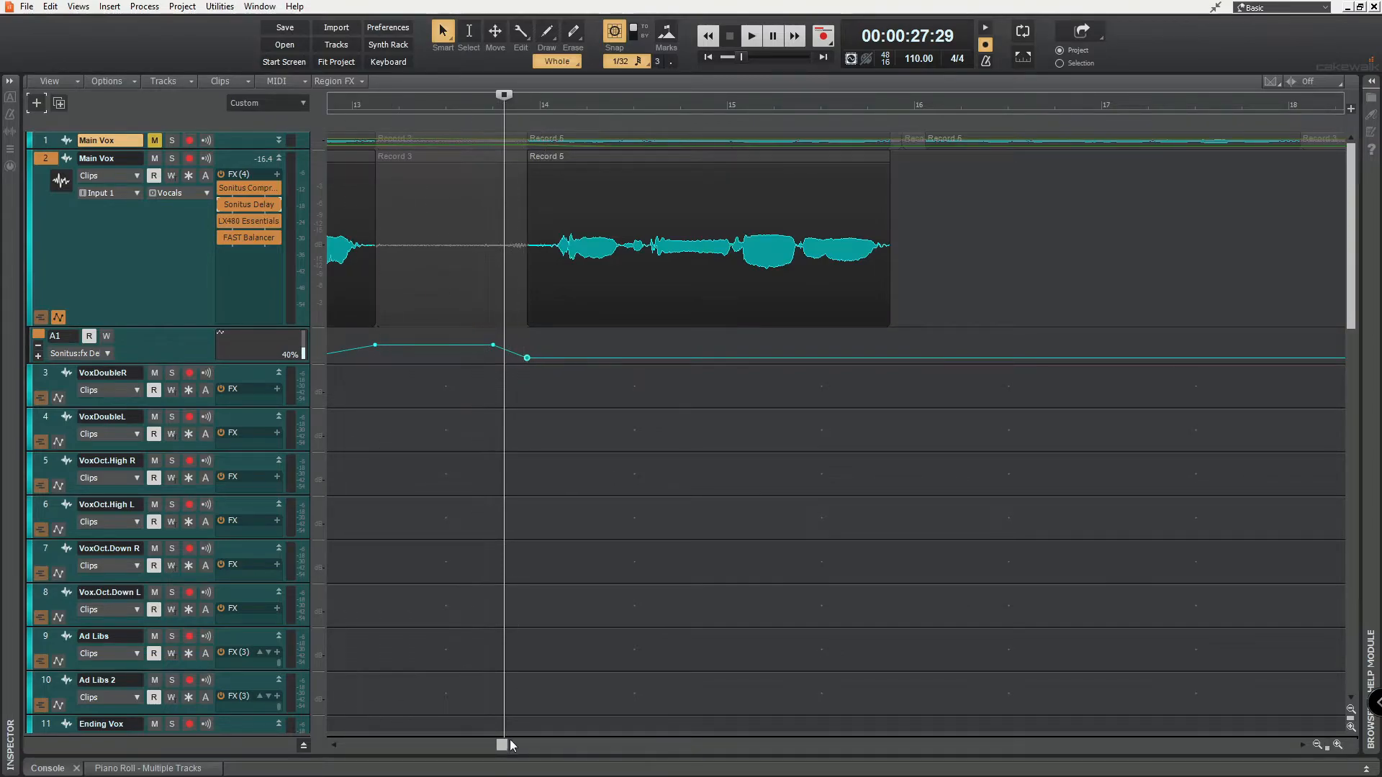
Fine-tune the MixR node at the second clip's start to about 9% and play the drop from 00:00:27:29
drag(503, 744, 497, 744)
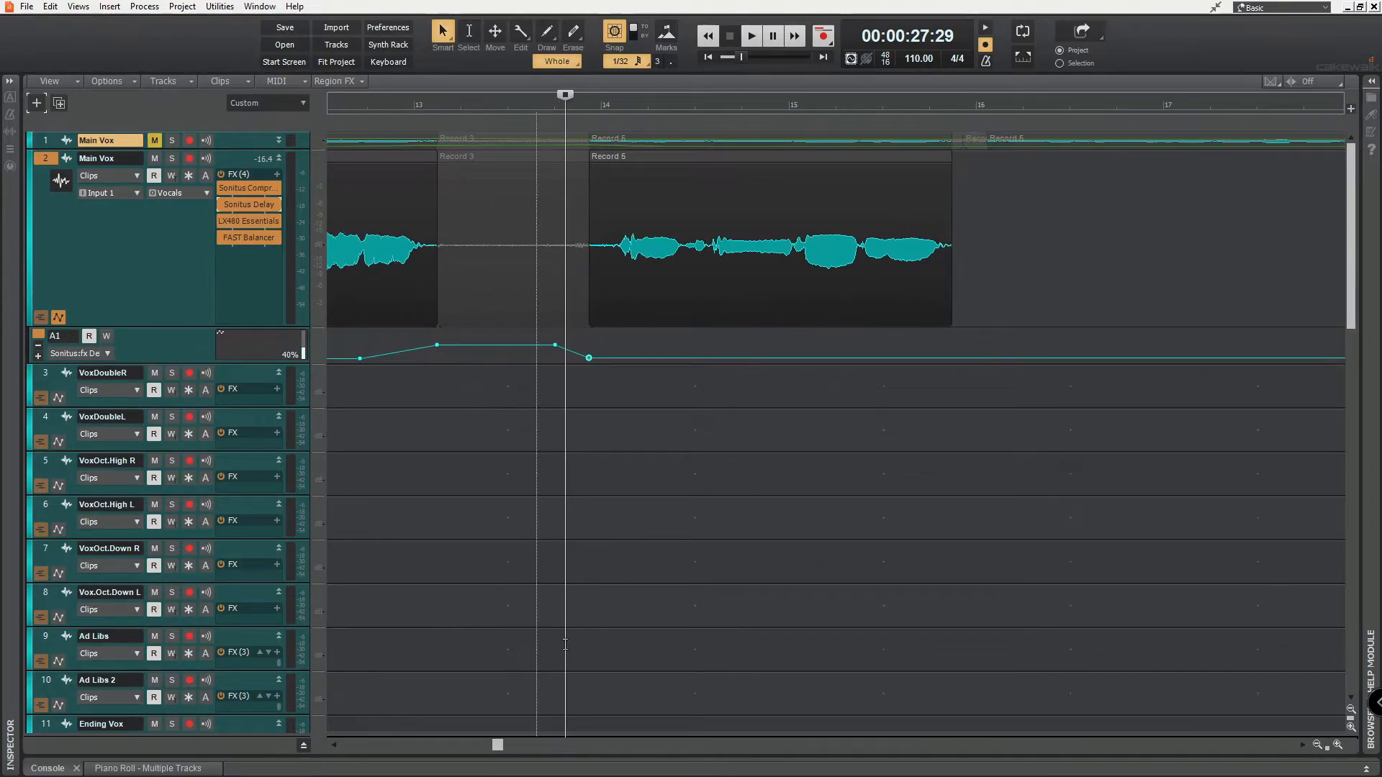
click(590, 356)
key(space)
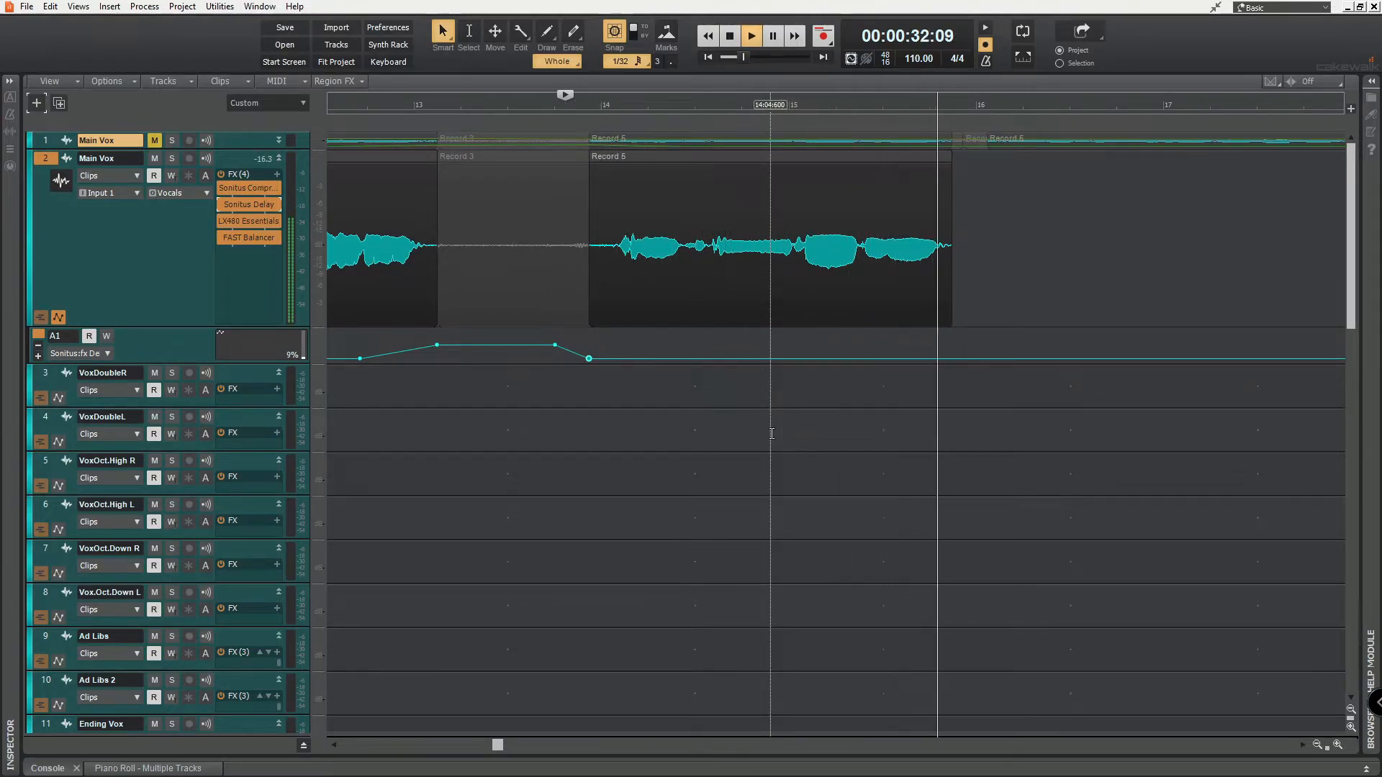
key(space)
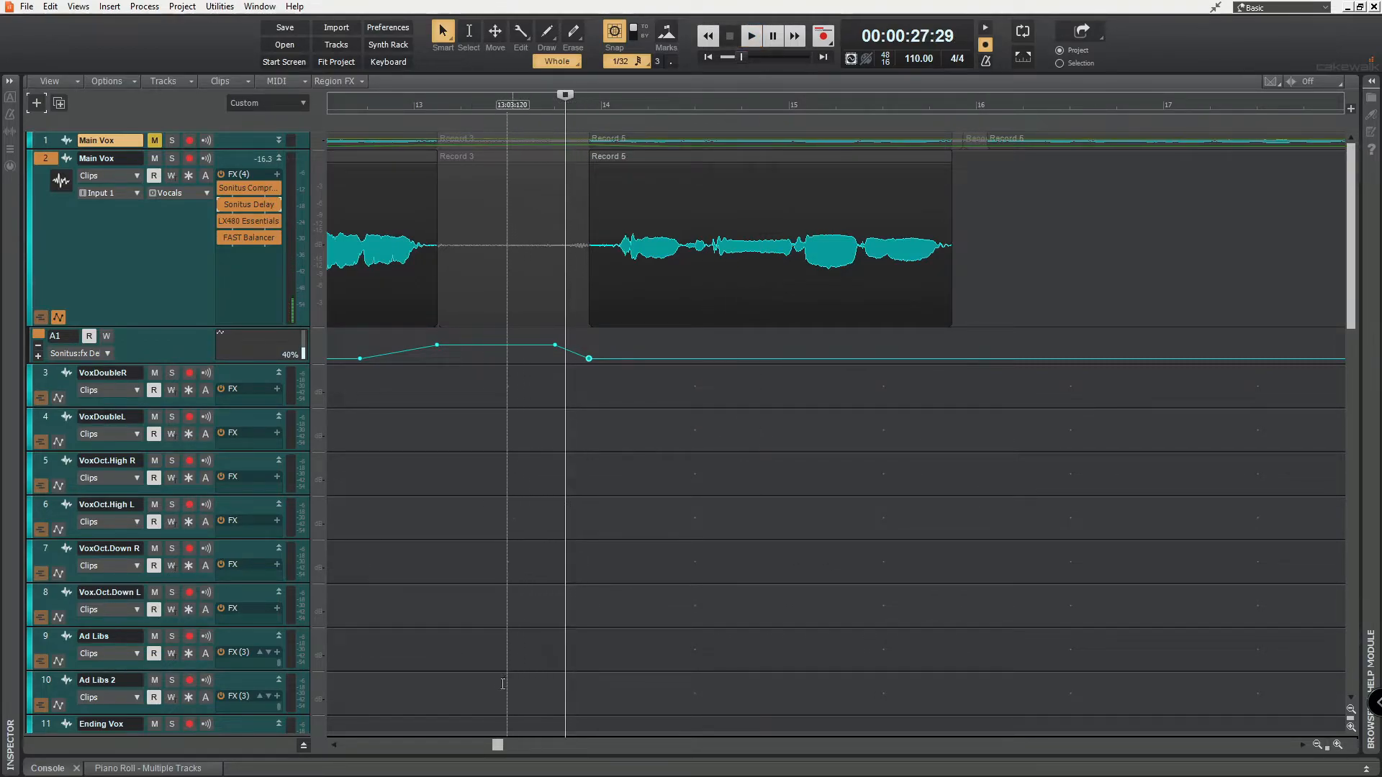
Delete the MixR node just before the second clip and play the gradual fall-off from 00:00:24:14
drag(498, 745, 490, 745)
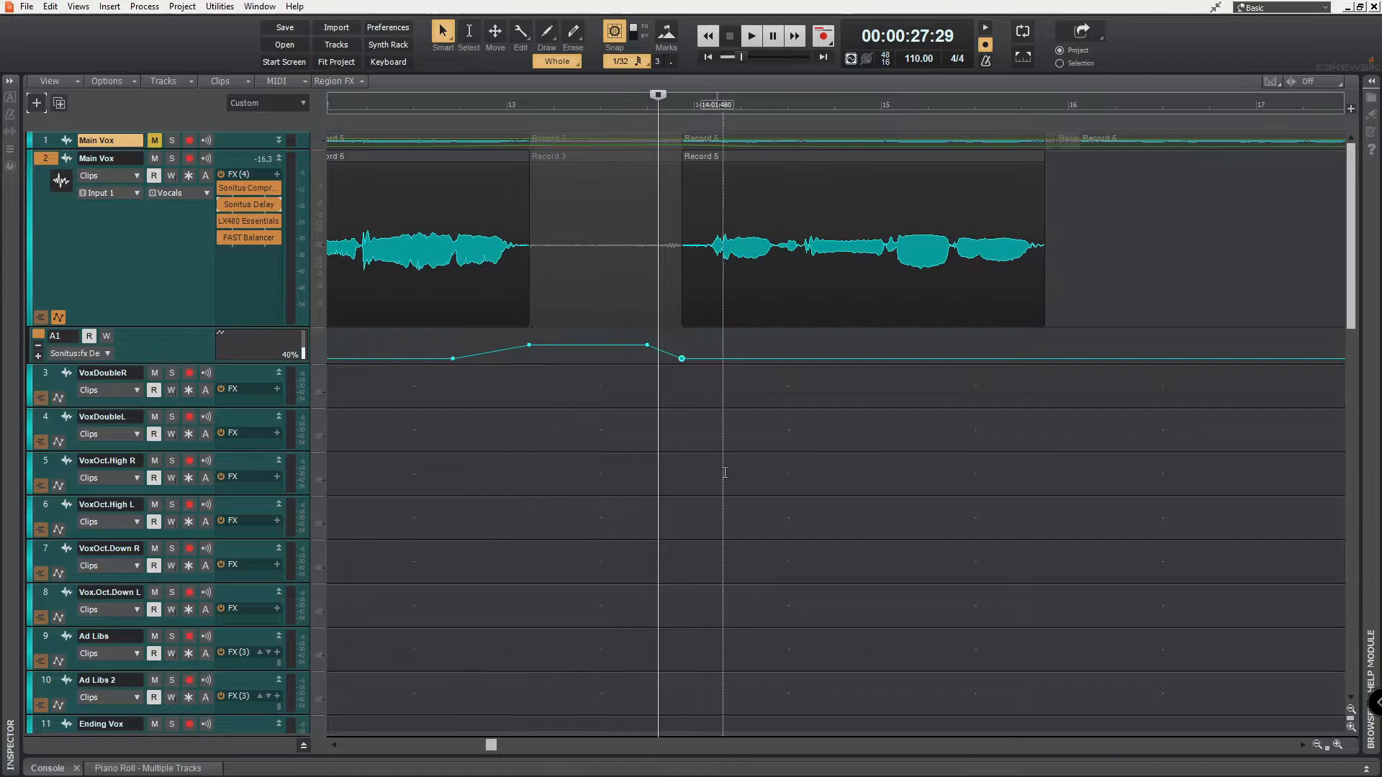
right_click(648, 344)
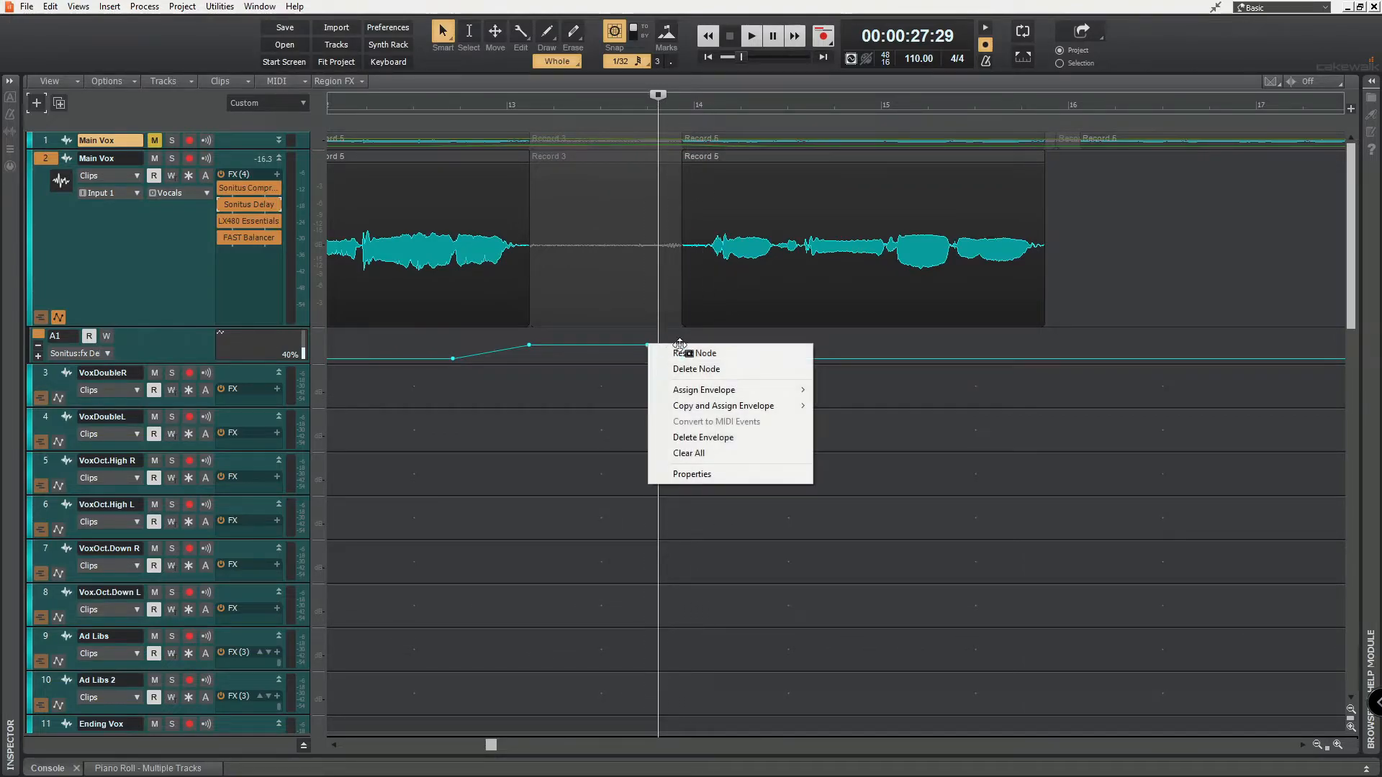
click(703, 374)
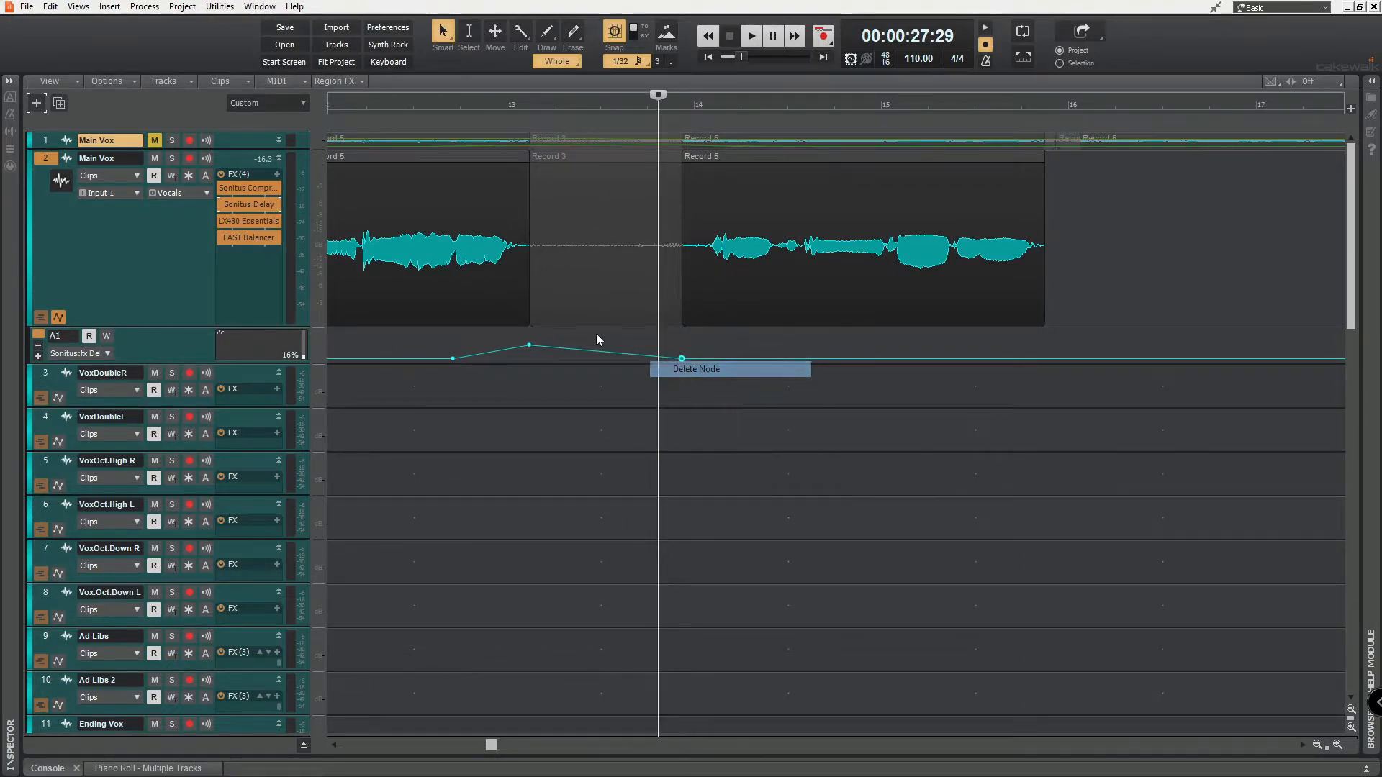
click(474, 114)
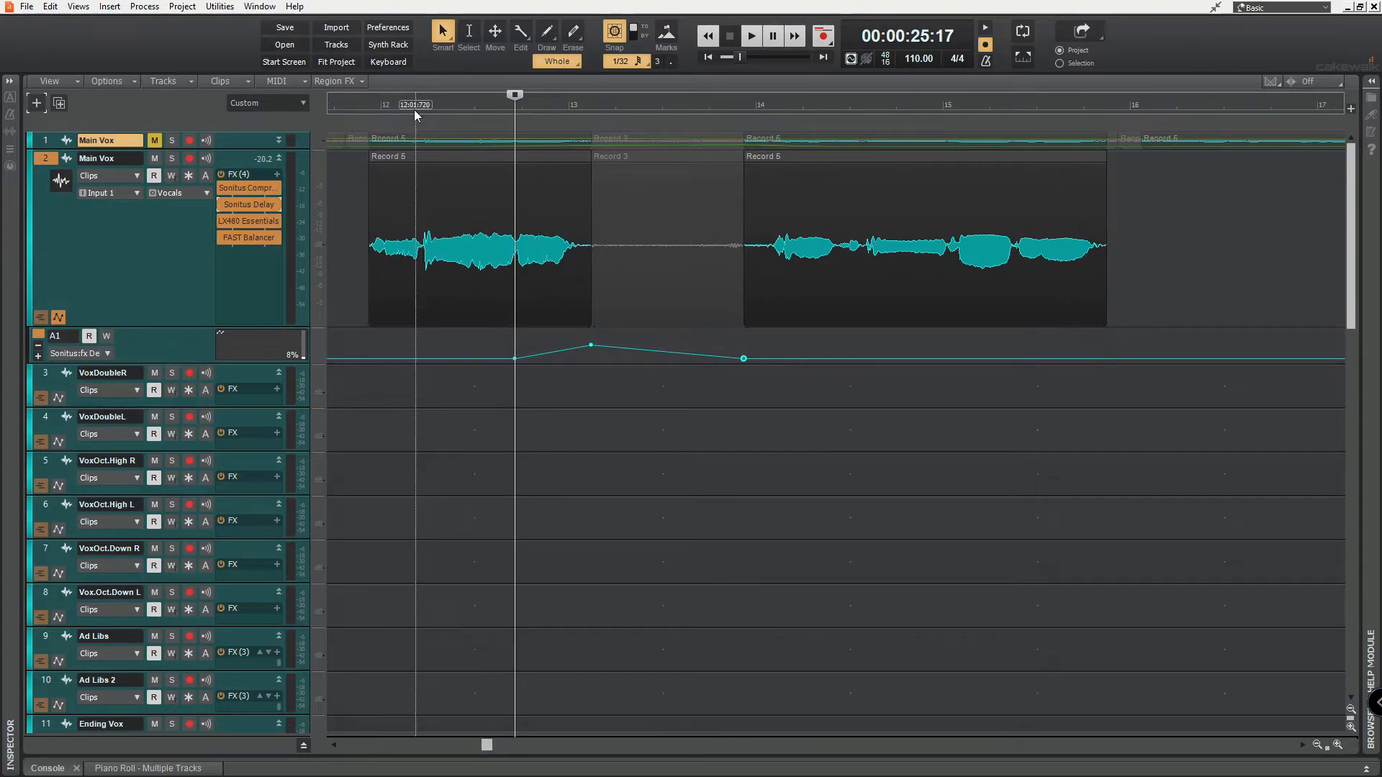
click(421, 109)
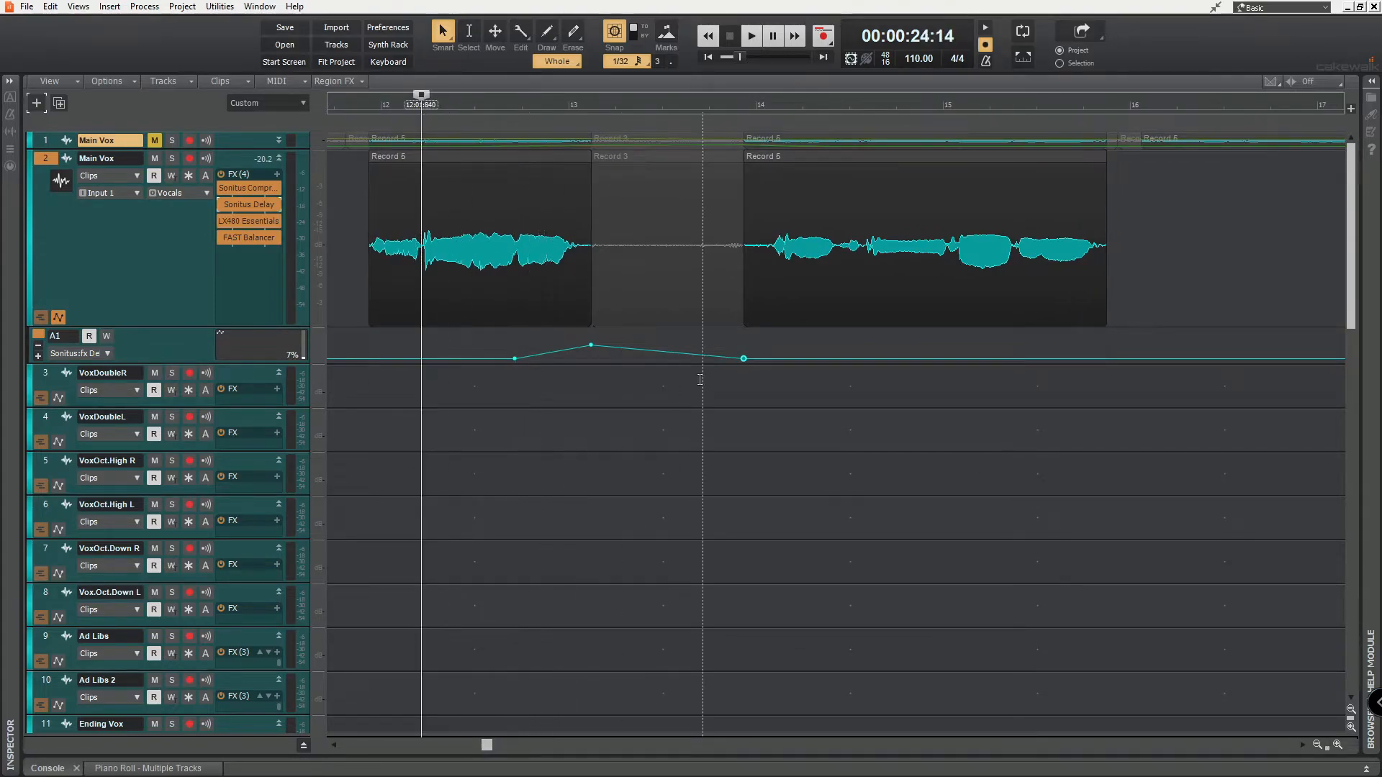
key(space)
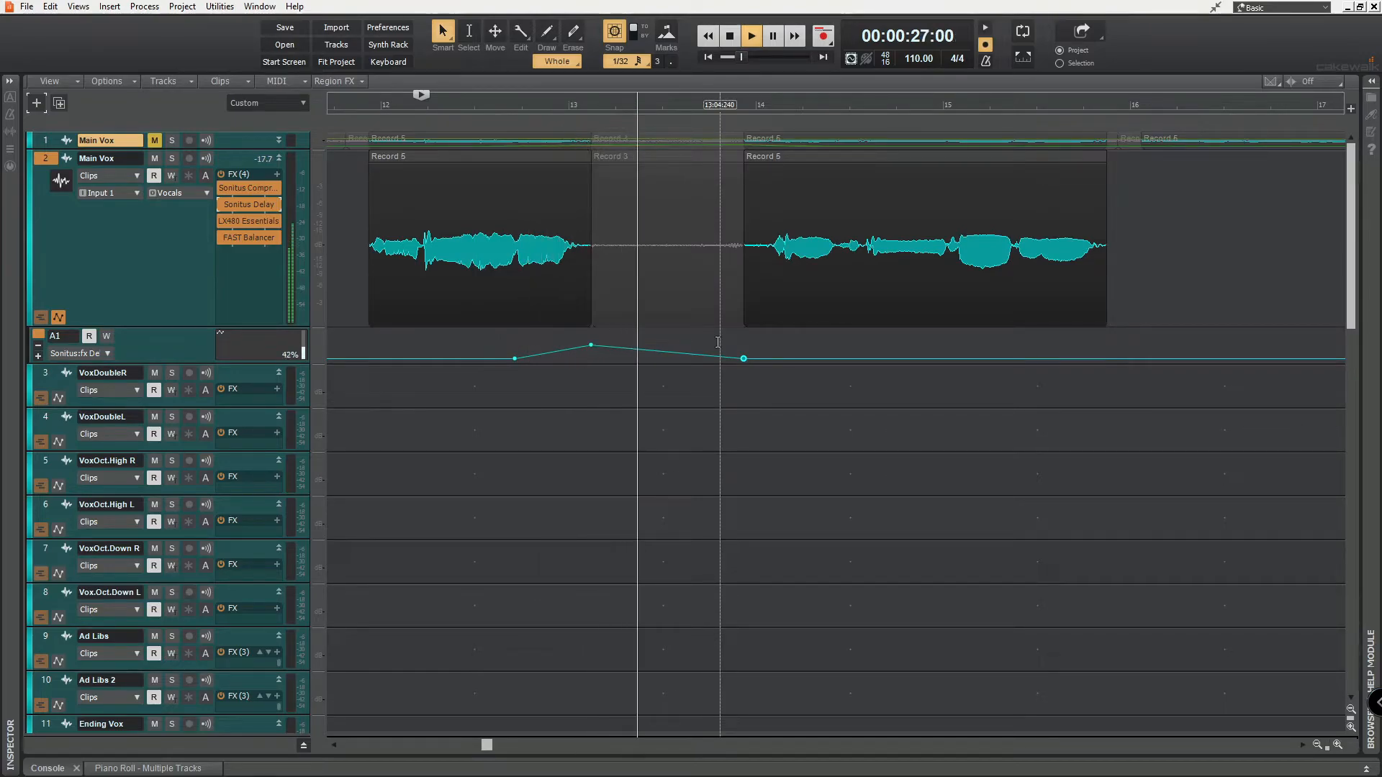
key(space)
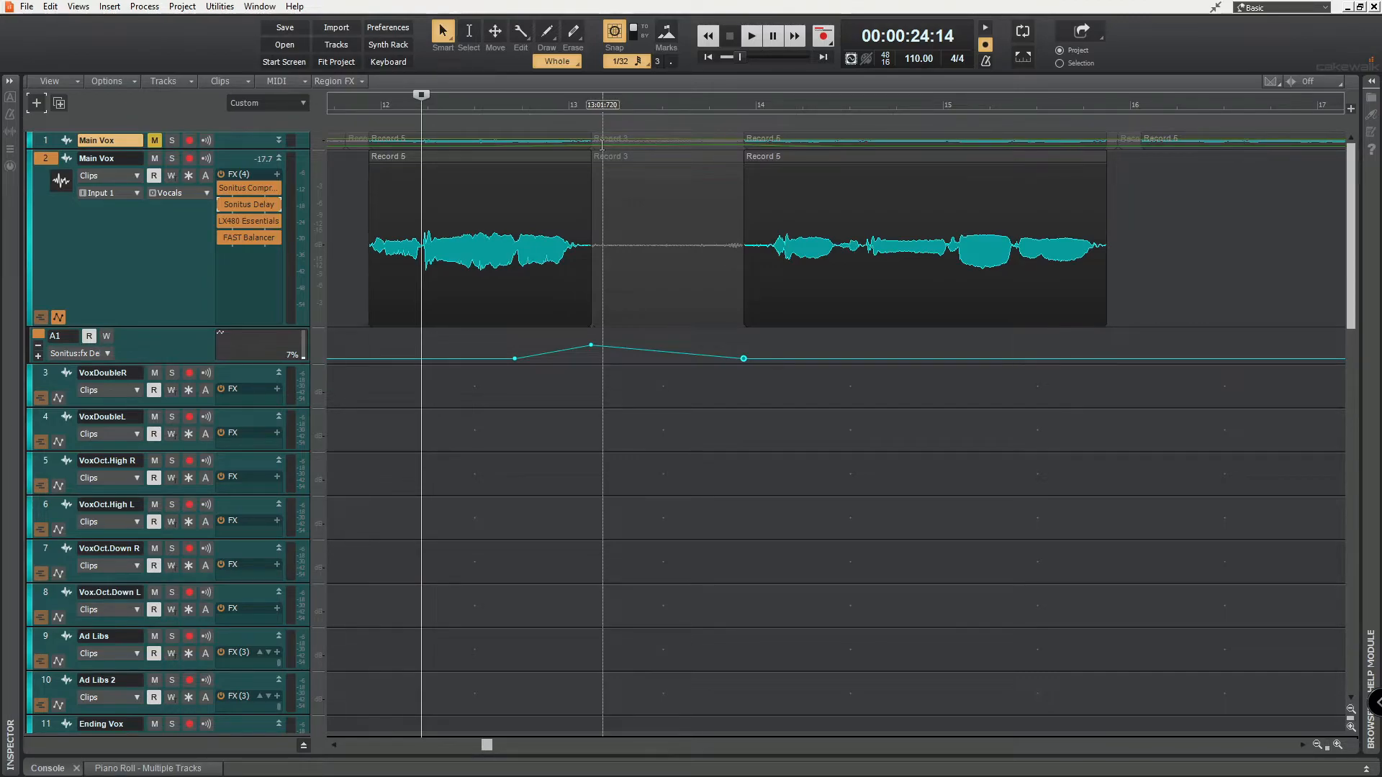
Place the playhead at 00:00:26:14 and switch track 2's automation lane to the Sonitus Delay MixL parameter
click(590, 115)
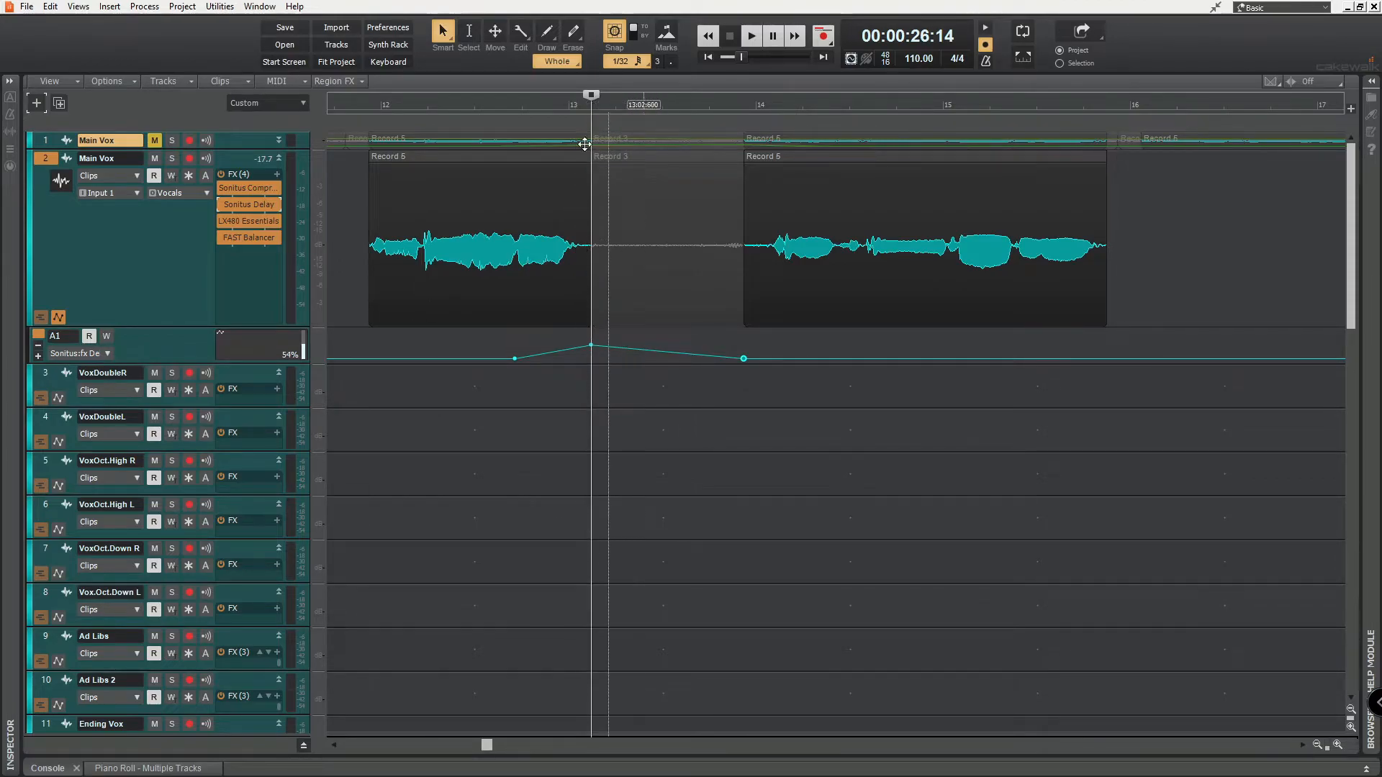
click(105, 355)
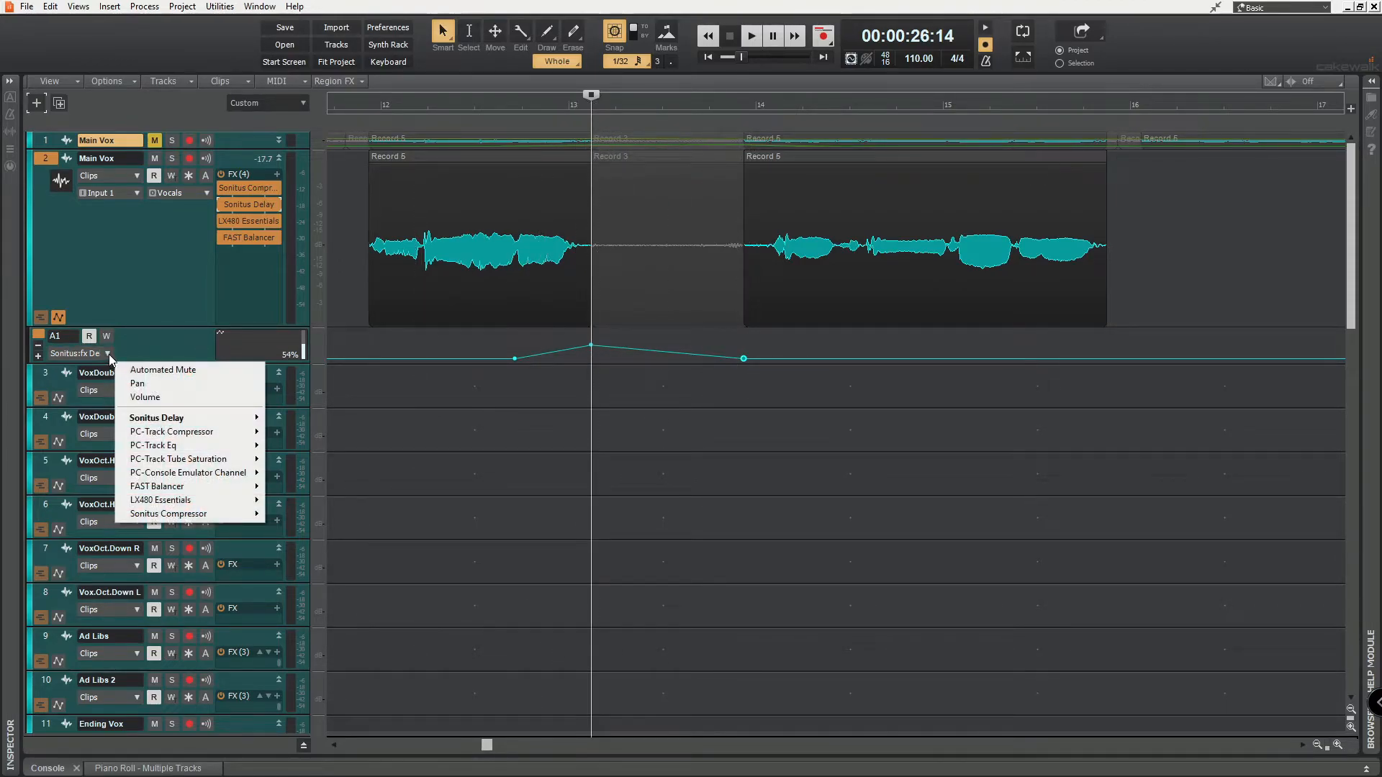
mouse_move(164, 423)
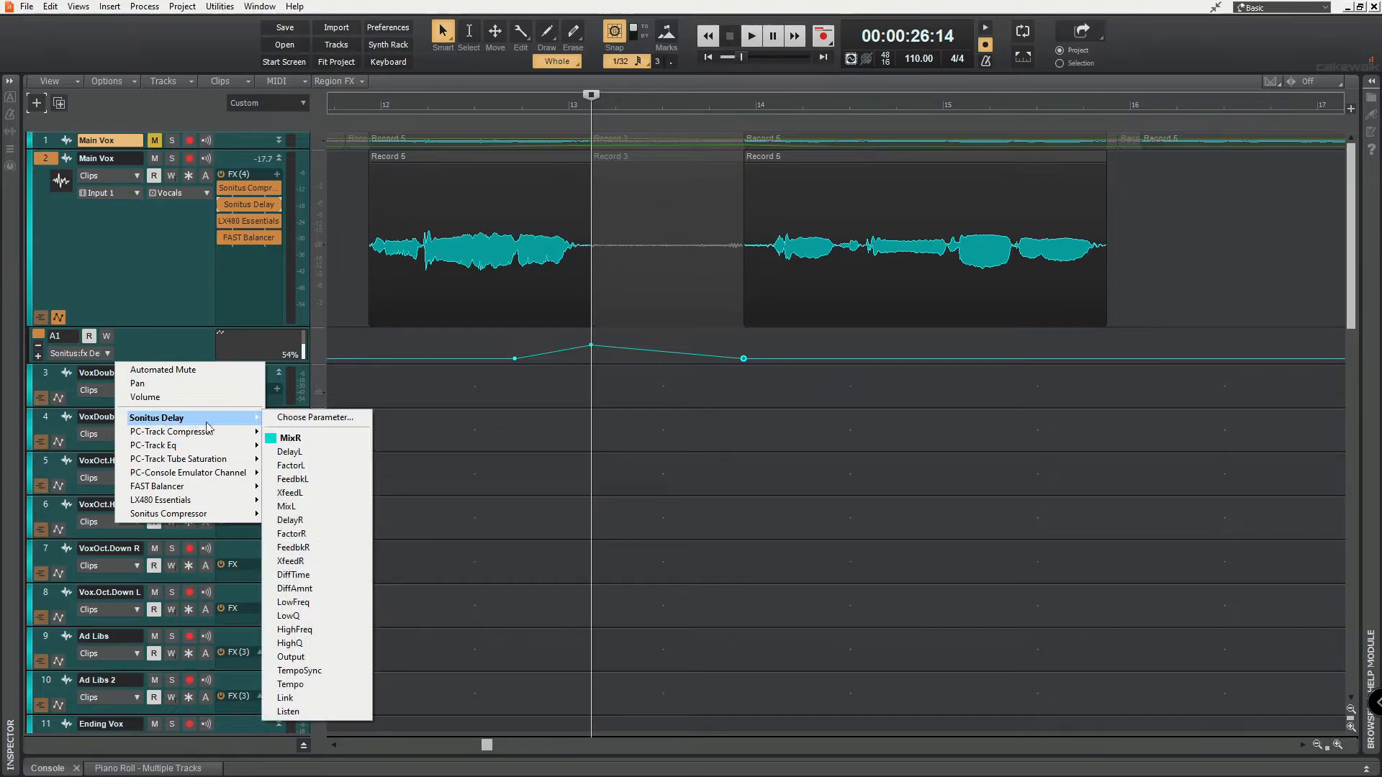
click(326, 508)
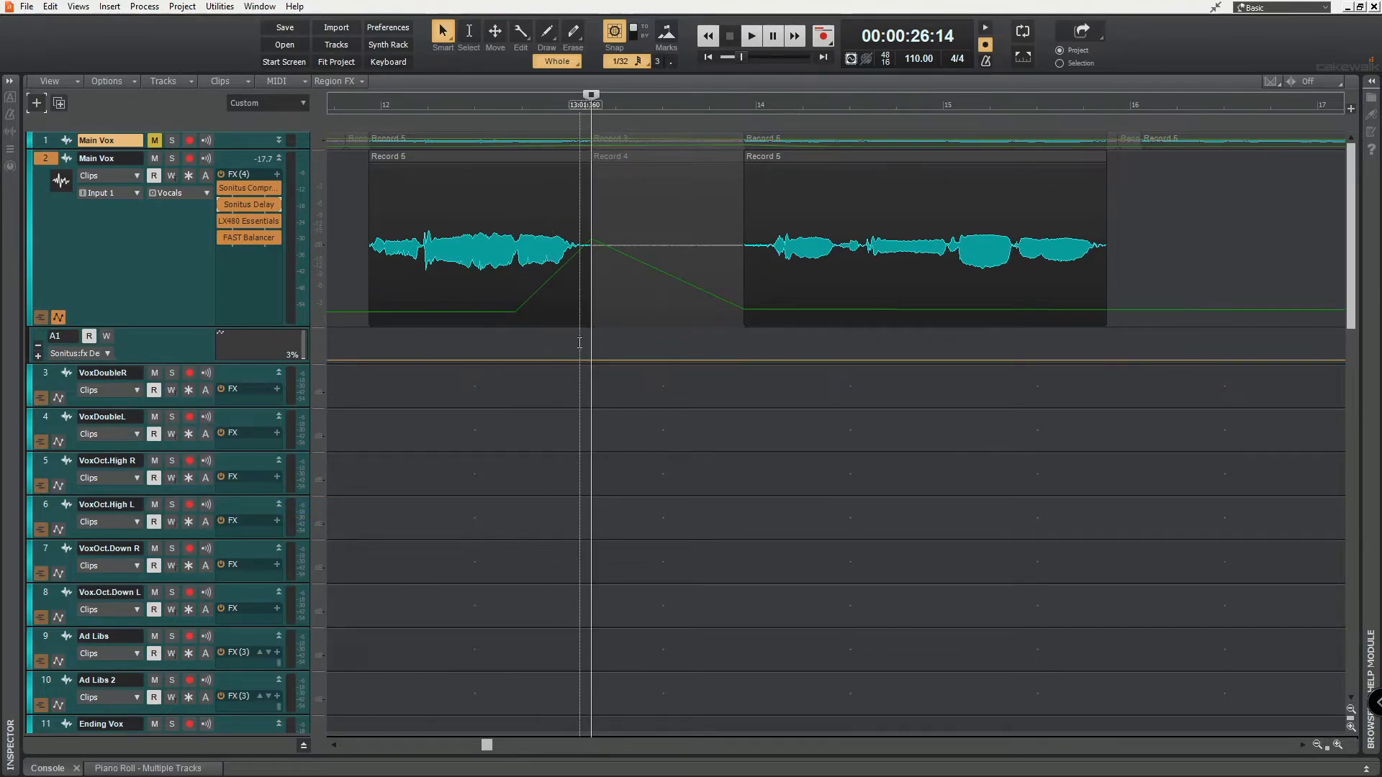
Add MixL nodes before and at the first clip's end and inside the second clip, setting the middle to about 43% and the last to about 7%
click(517, 360)
click(590, 360)
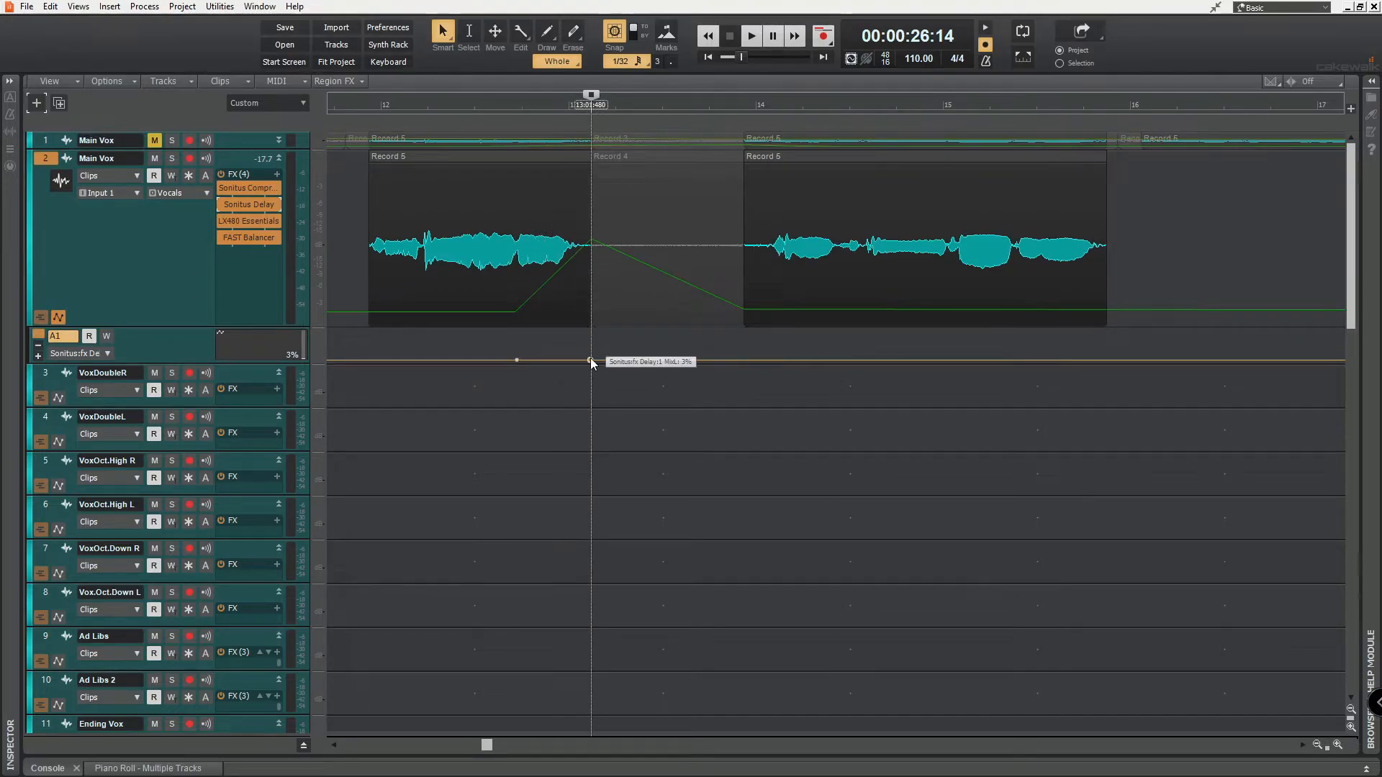
drag(590, 359, 591, 349)
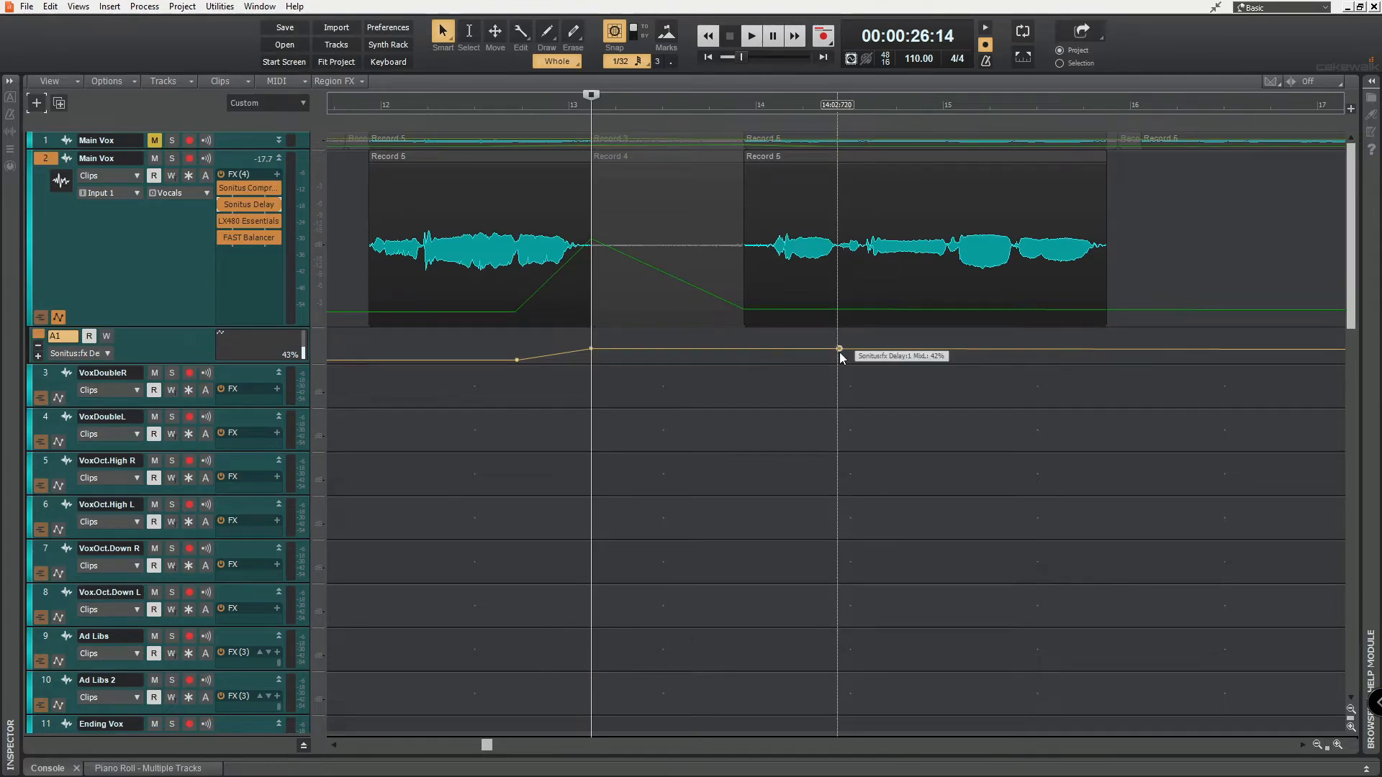
drag(839, 349, 837, 359)
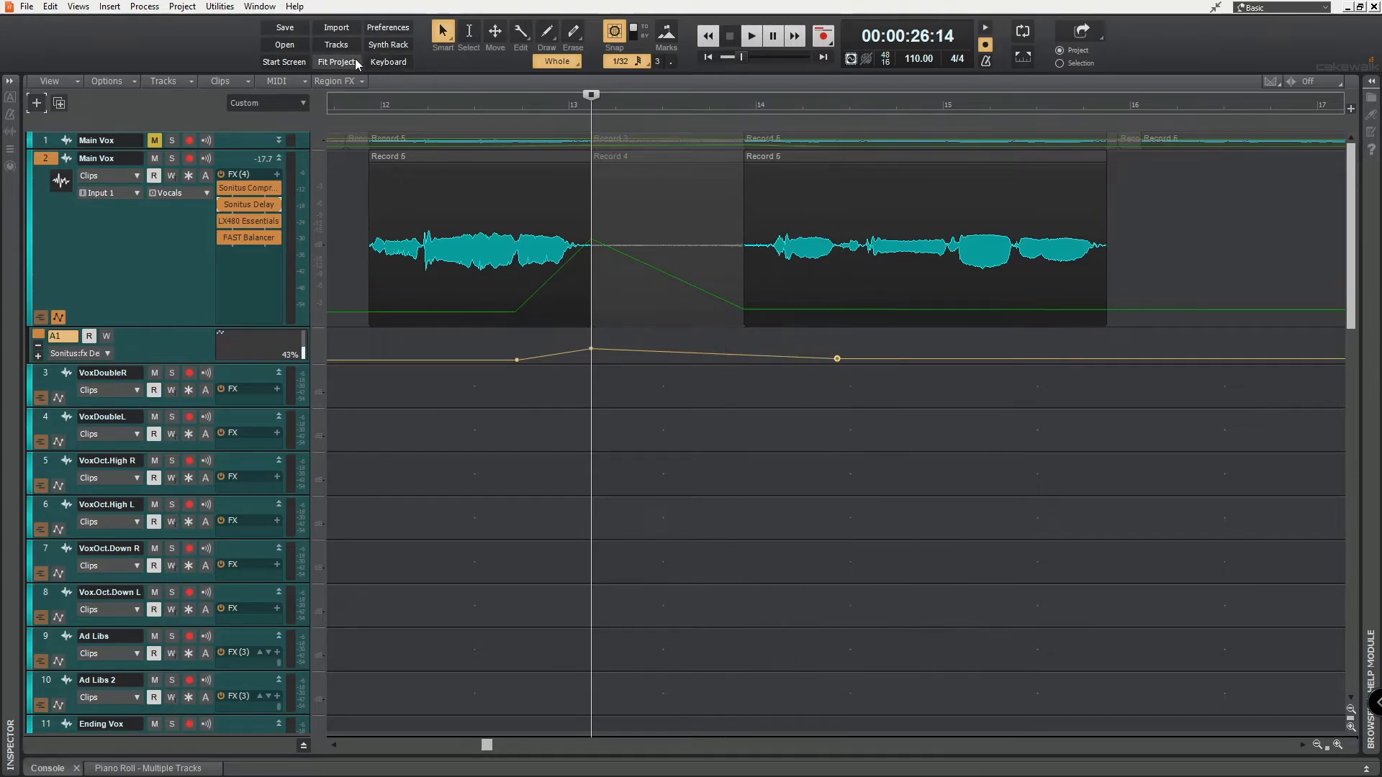
Play both vocal clips from 00:00:23:26 to hear the combined left and right delay mix automation
click(367, 109)
key(space)
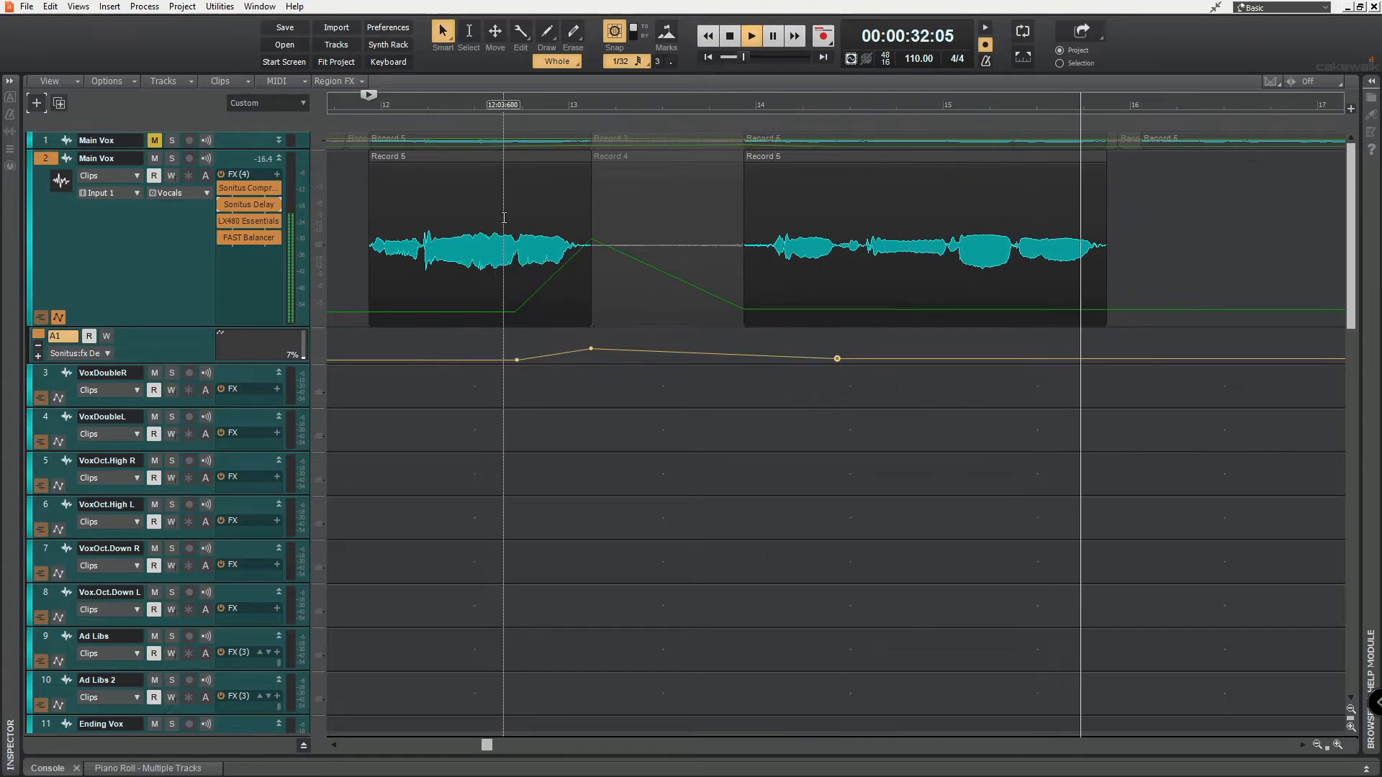
key(space)
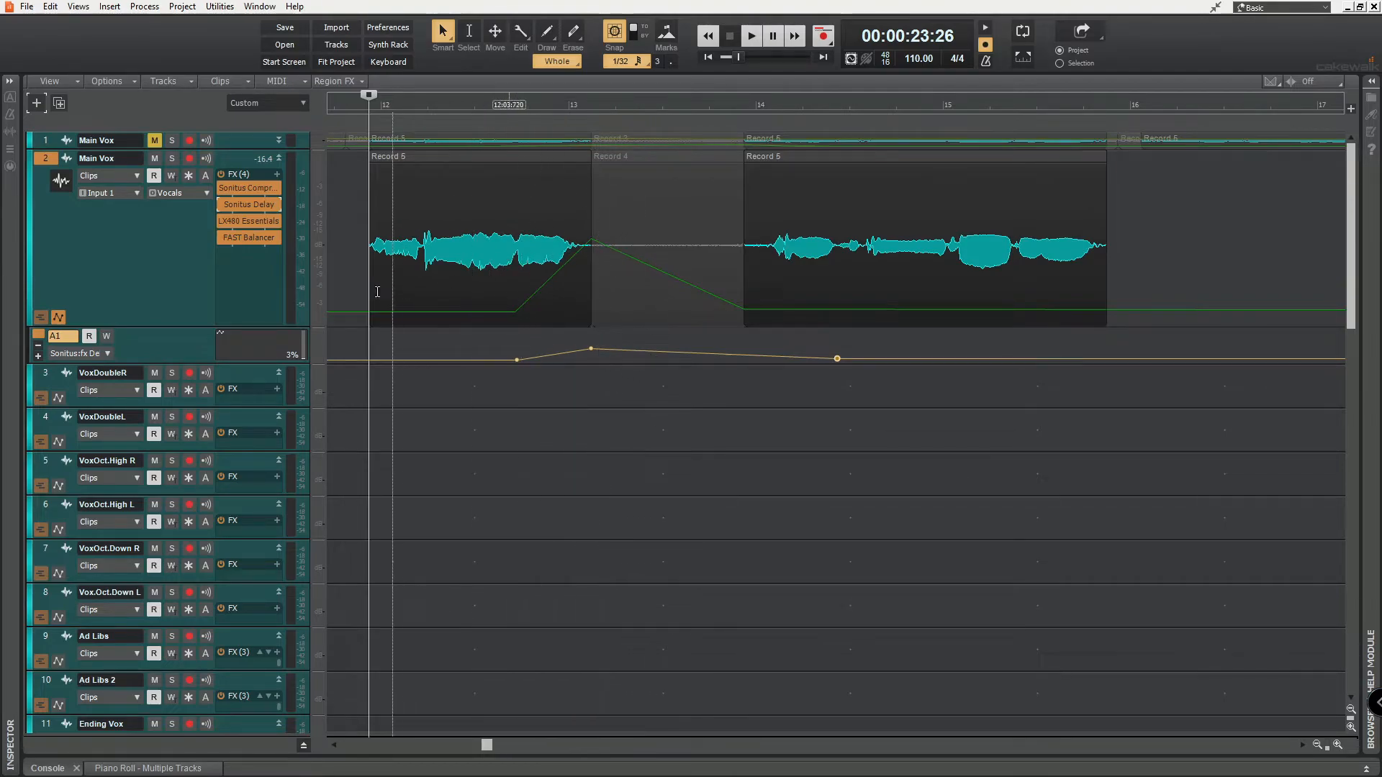
Hide track 2's automation lane and place the playhead at the first clip's end, 00:00:26:14
click(58, 318)
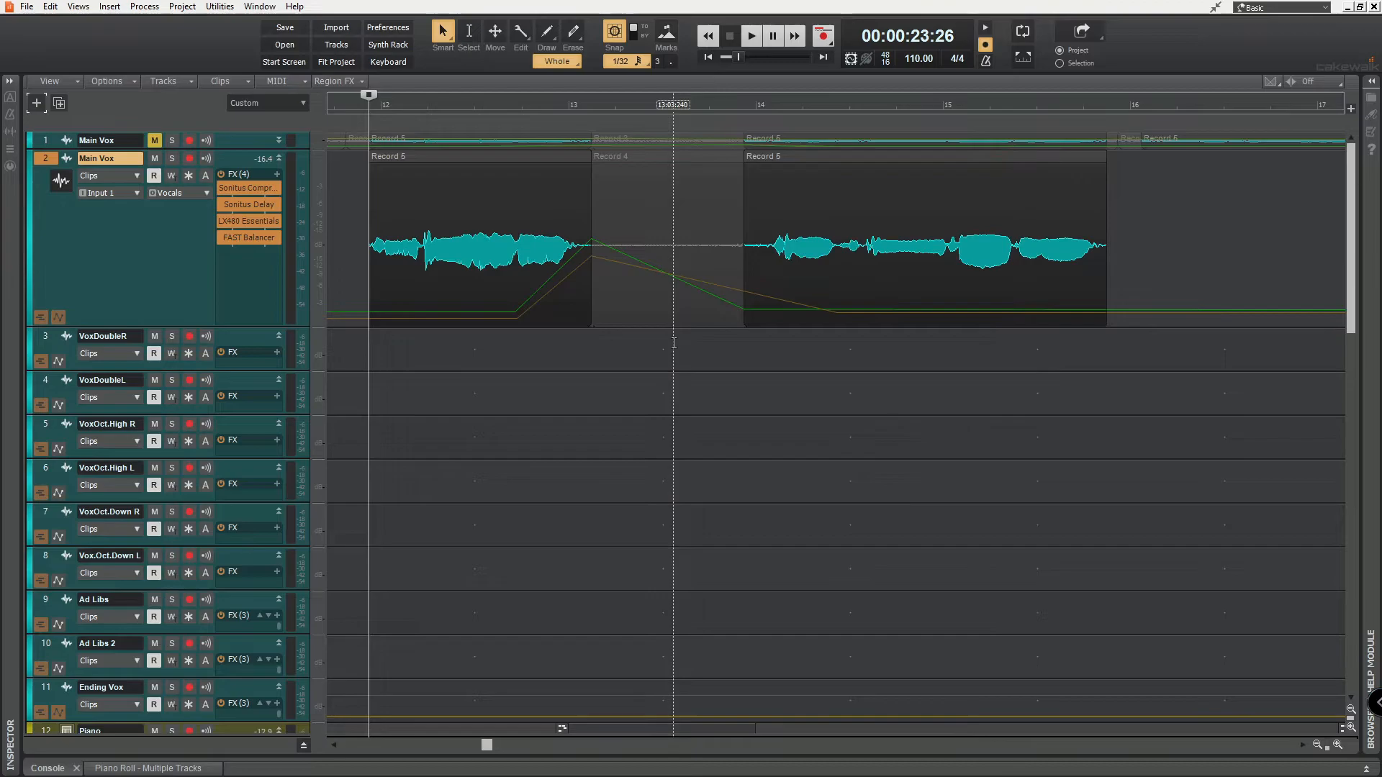
click(591, 113)
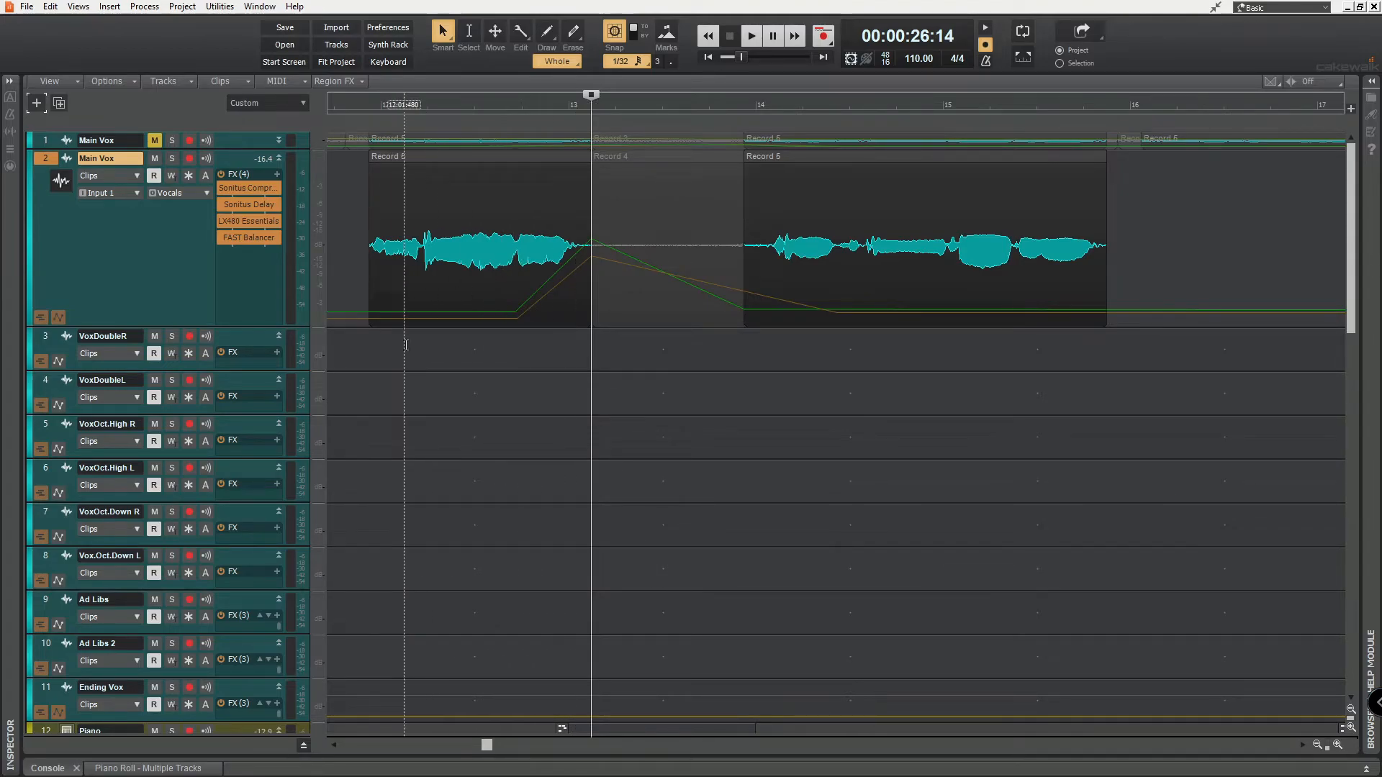
click(58, 317)
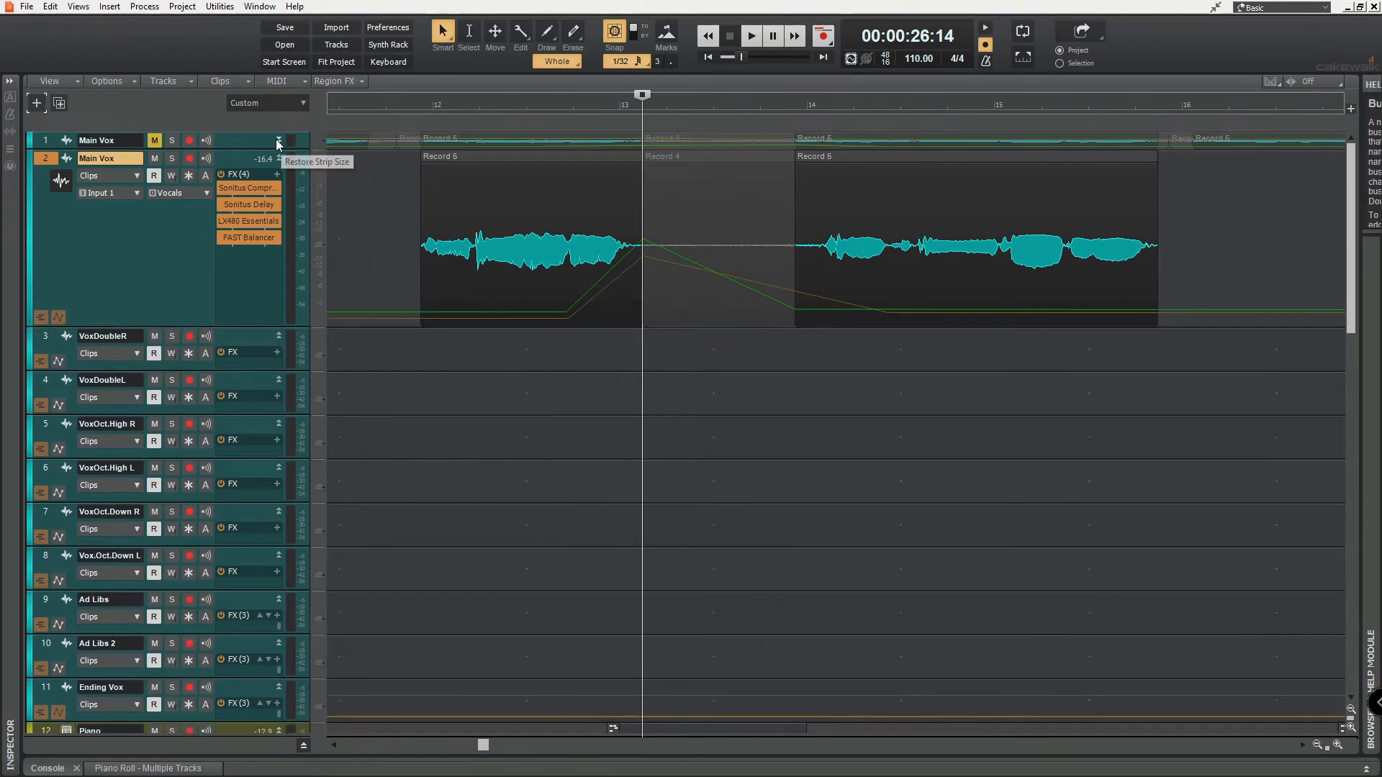
Expand track 1 to examine its automation envelopes alongside track 2's, and minimize it again
click(279, 140)
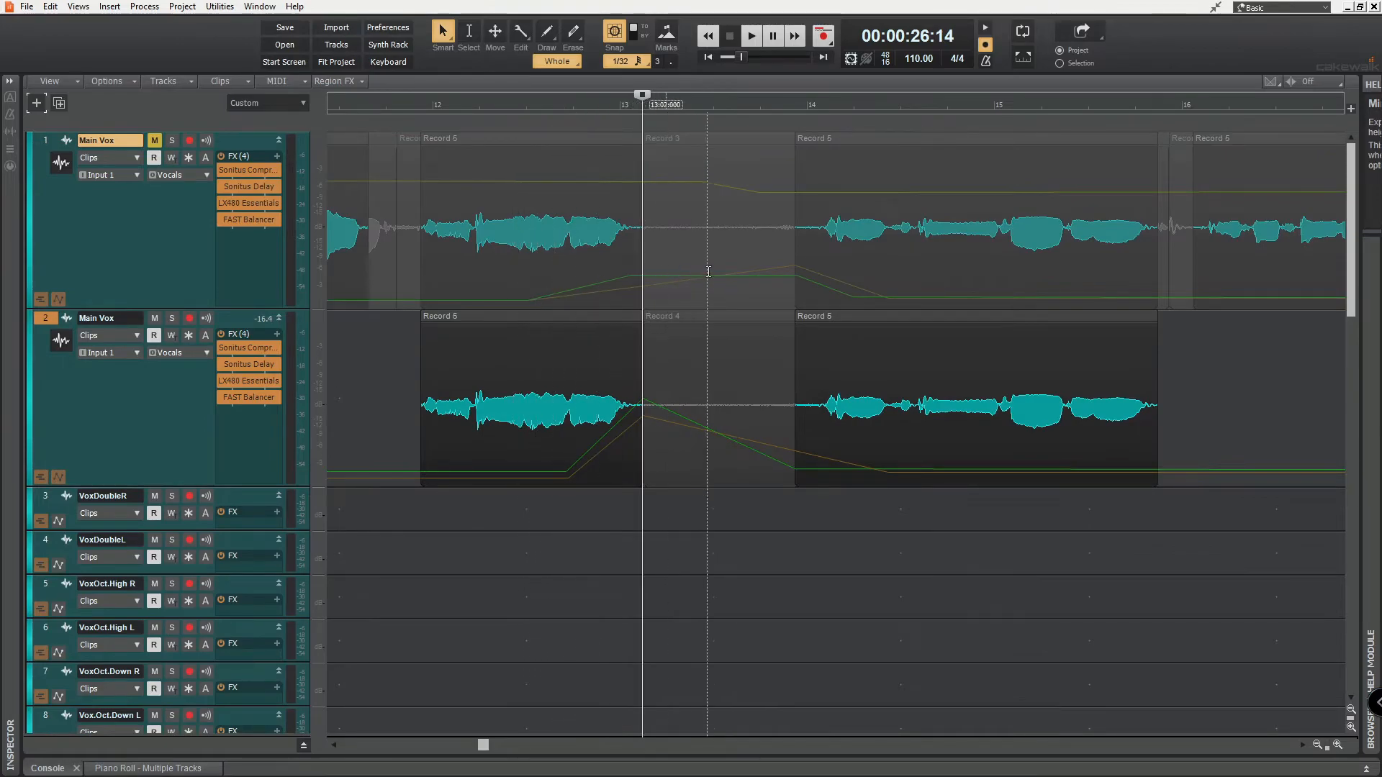
click(279, 141)
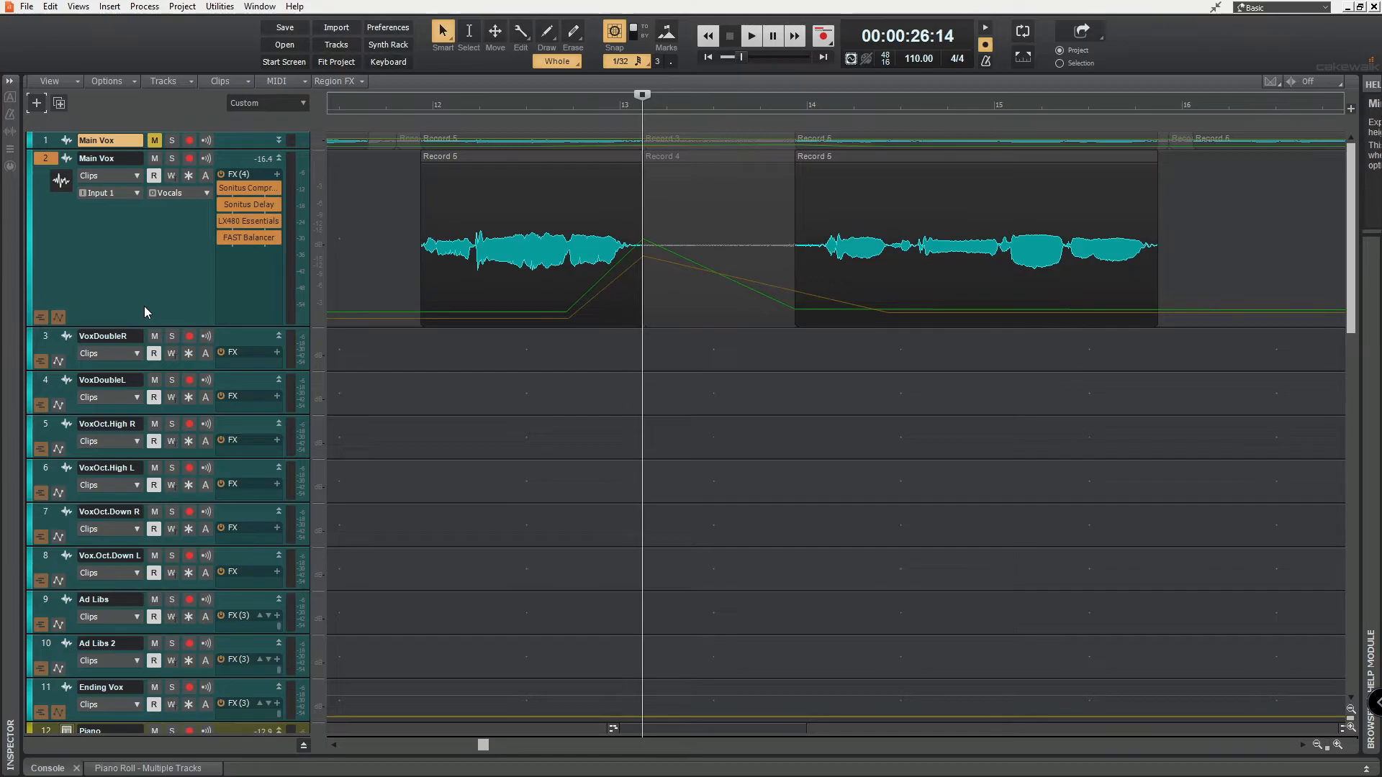
click(58, 317)
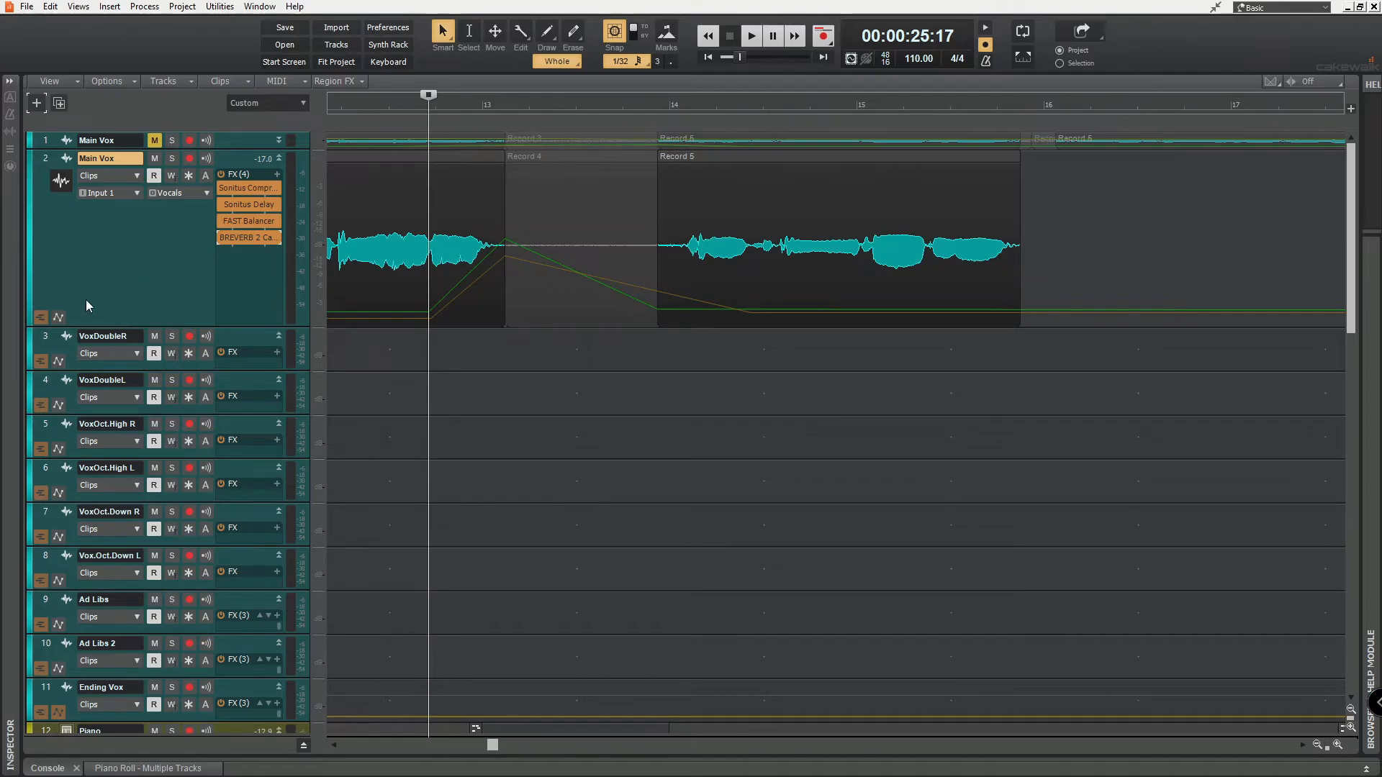
Show track 2's automation lanes and assign the first lane to the BREVERB 2 Cakewalk MASTER:Wet Level parameter
click(61, 319)
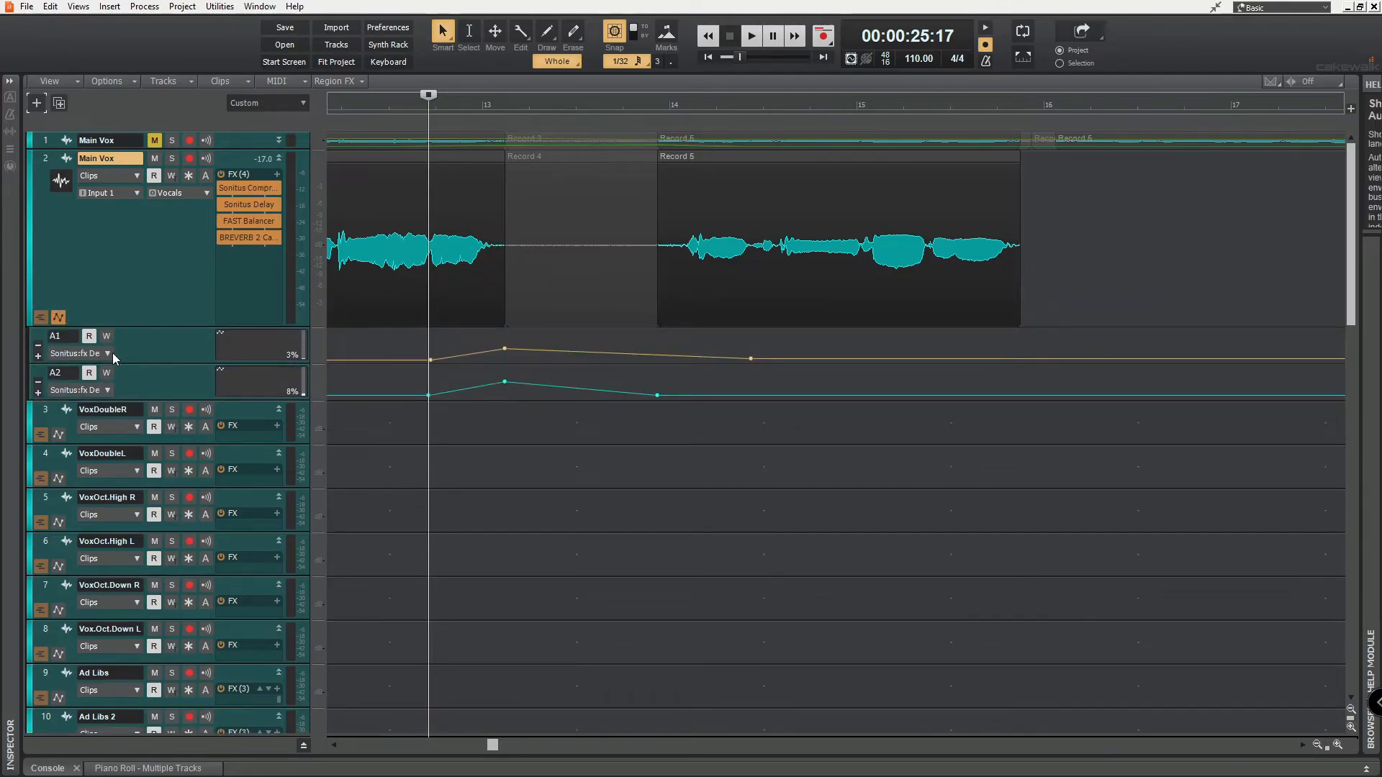
click(75, 354)
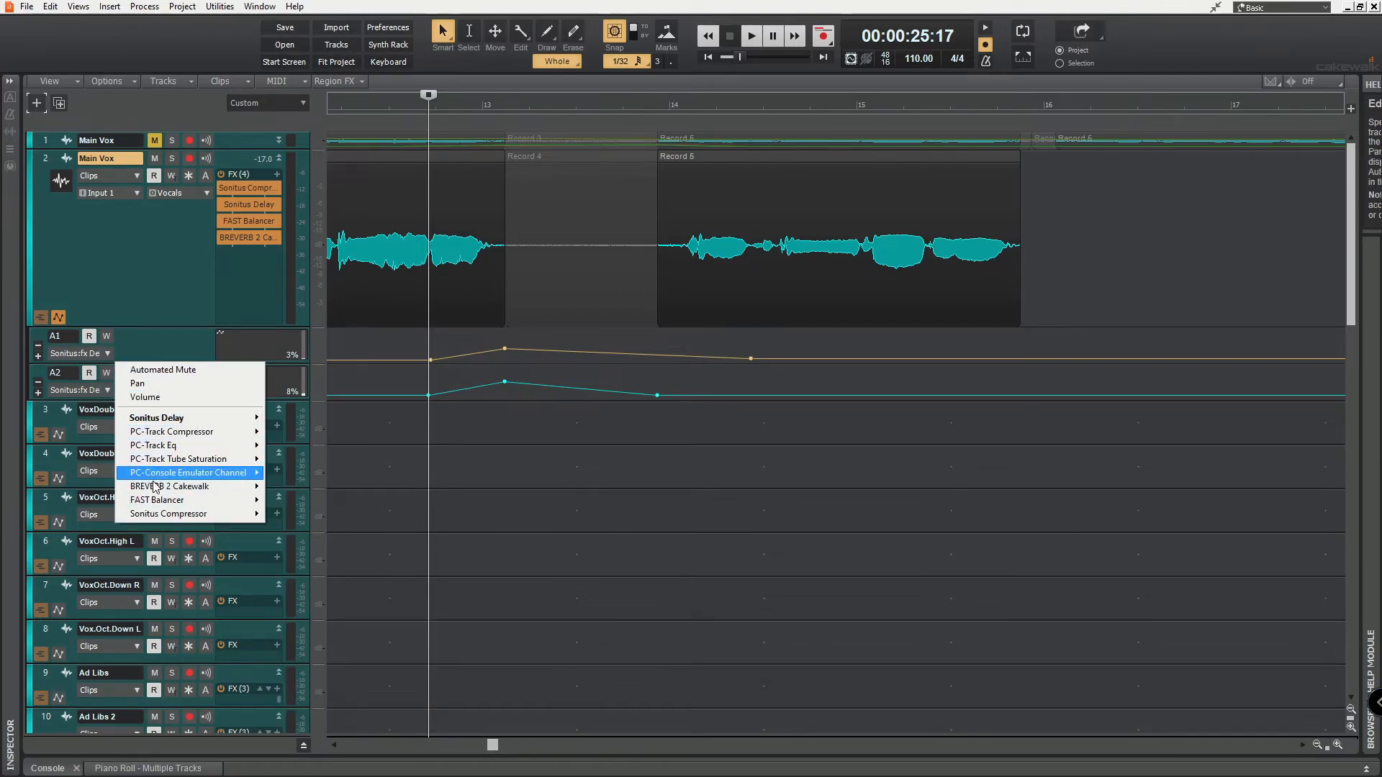
mouse_move(158, 488)
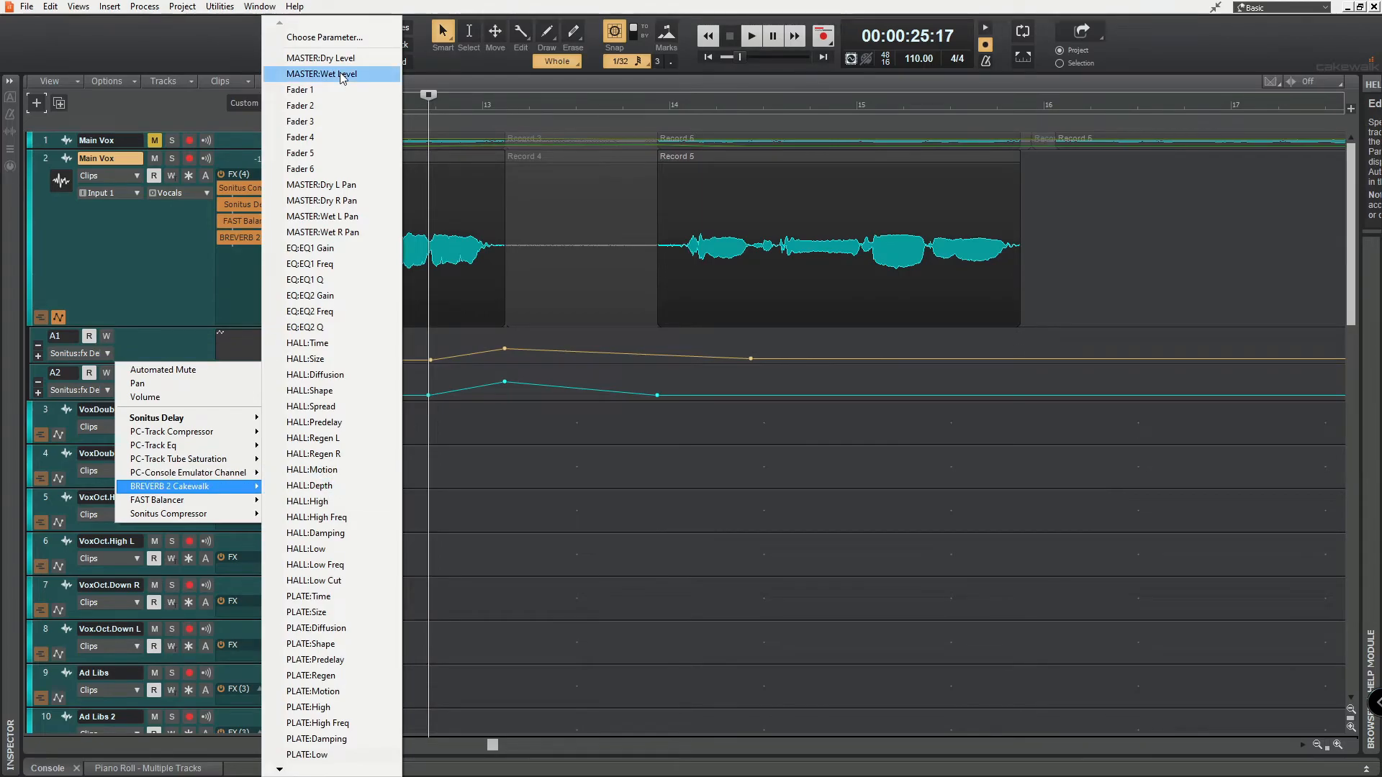
click(341, 76)
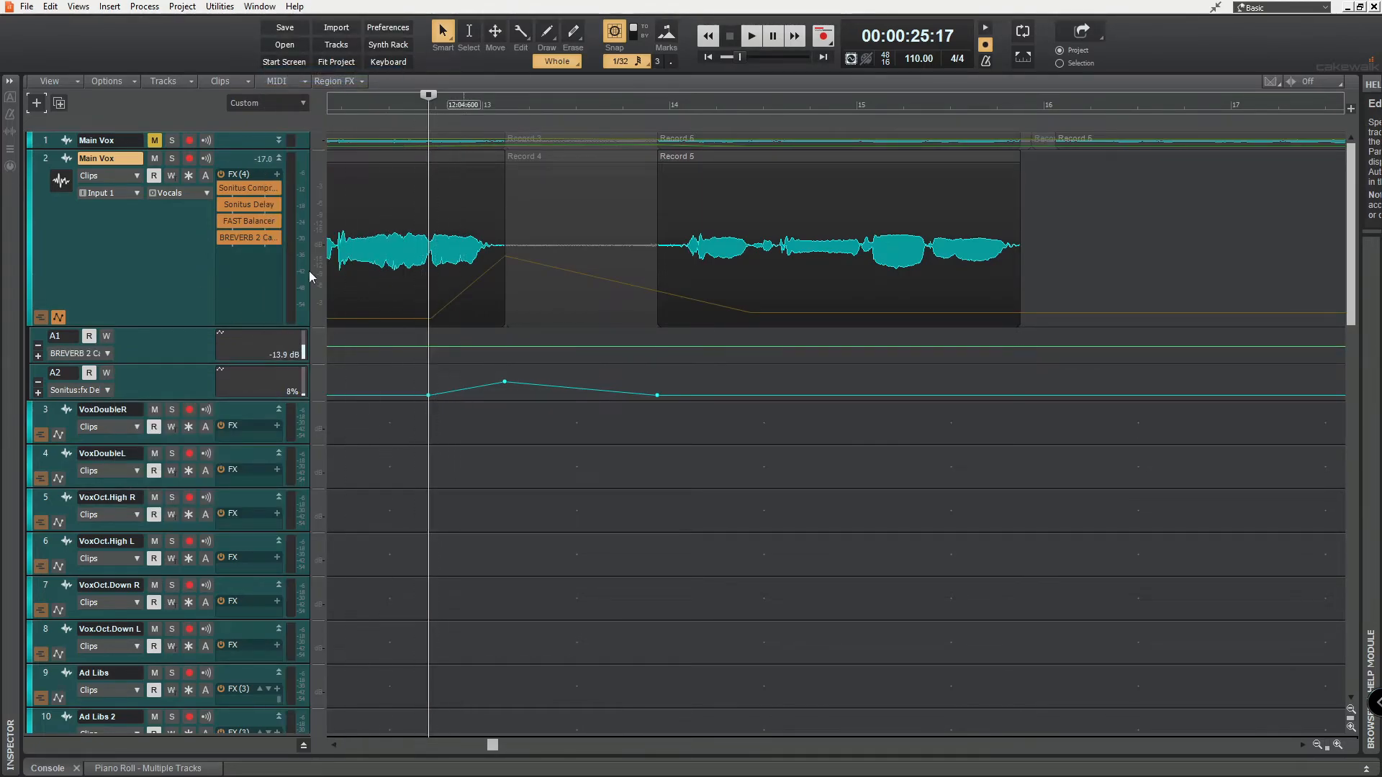
double_click(245, 237)
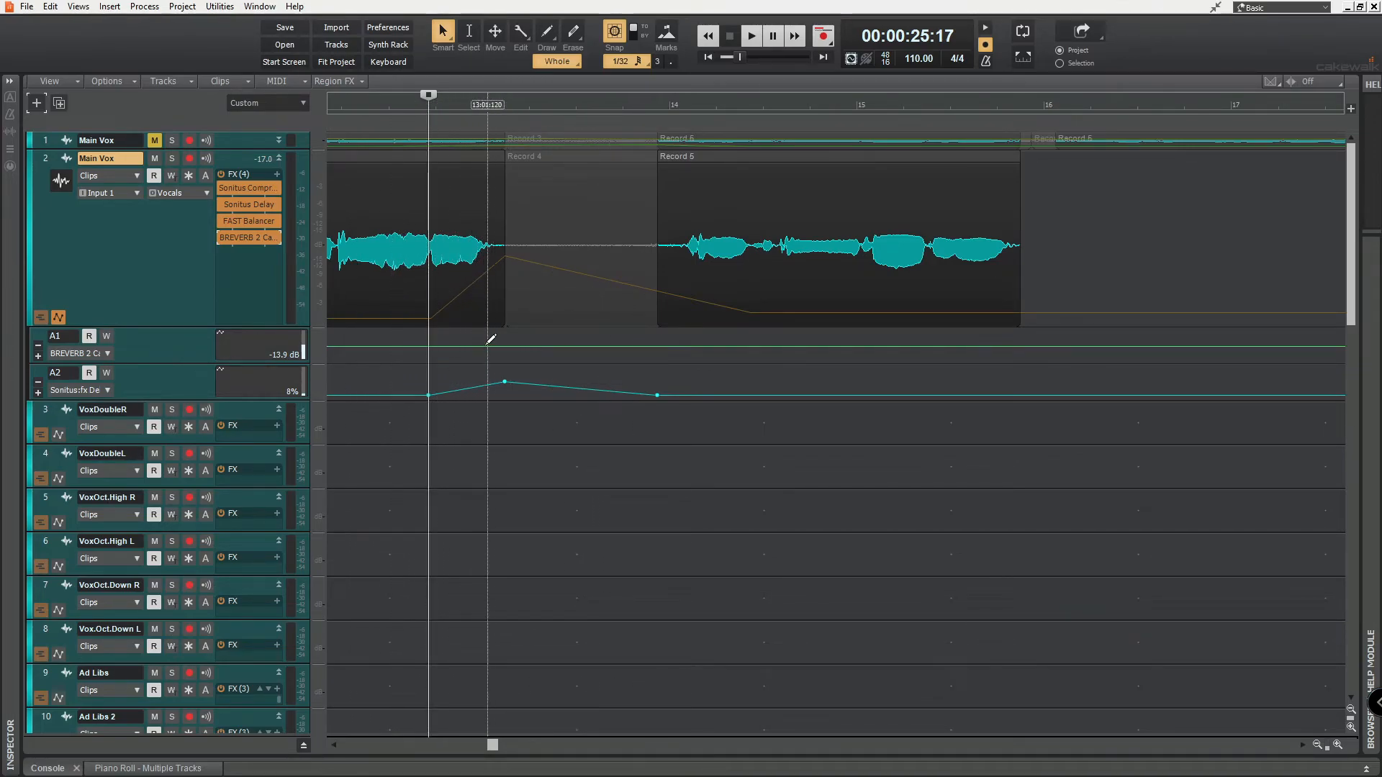
Add Wet Level nodes just before 00:00:25:17 and at the first clip's end, raising the second node to about 87%
click(427, 347)
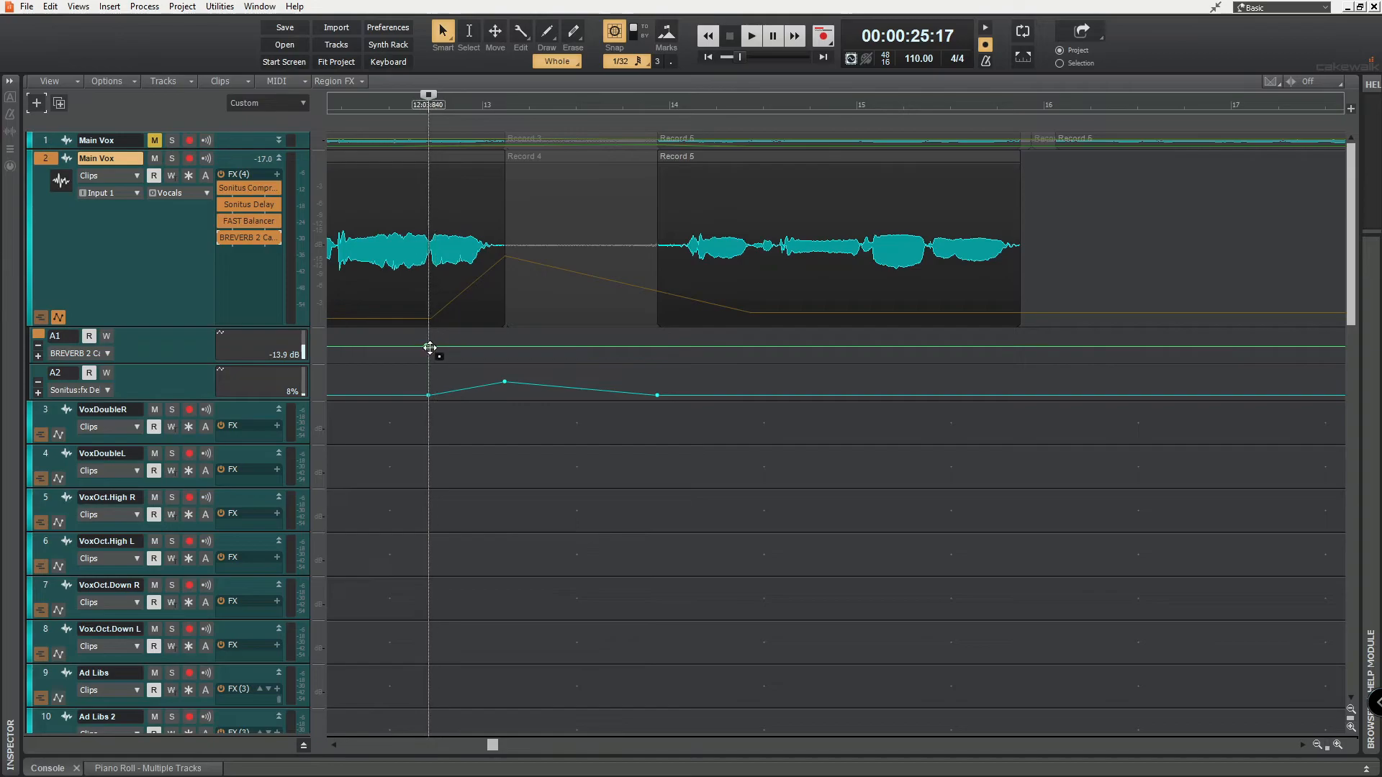
click(427, 347)
drag(427, 346, 411, 347)
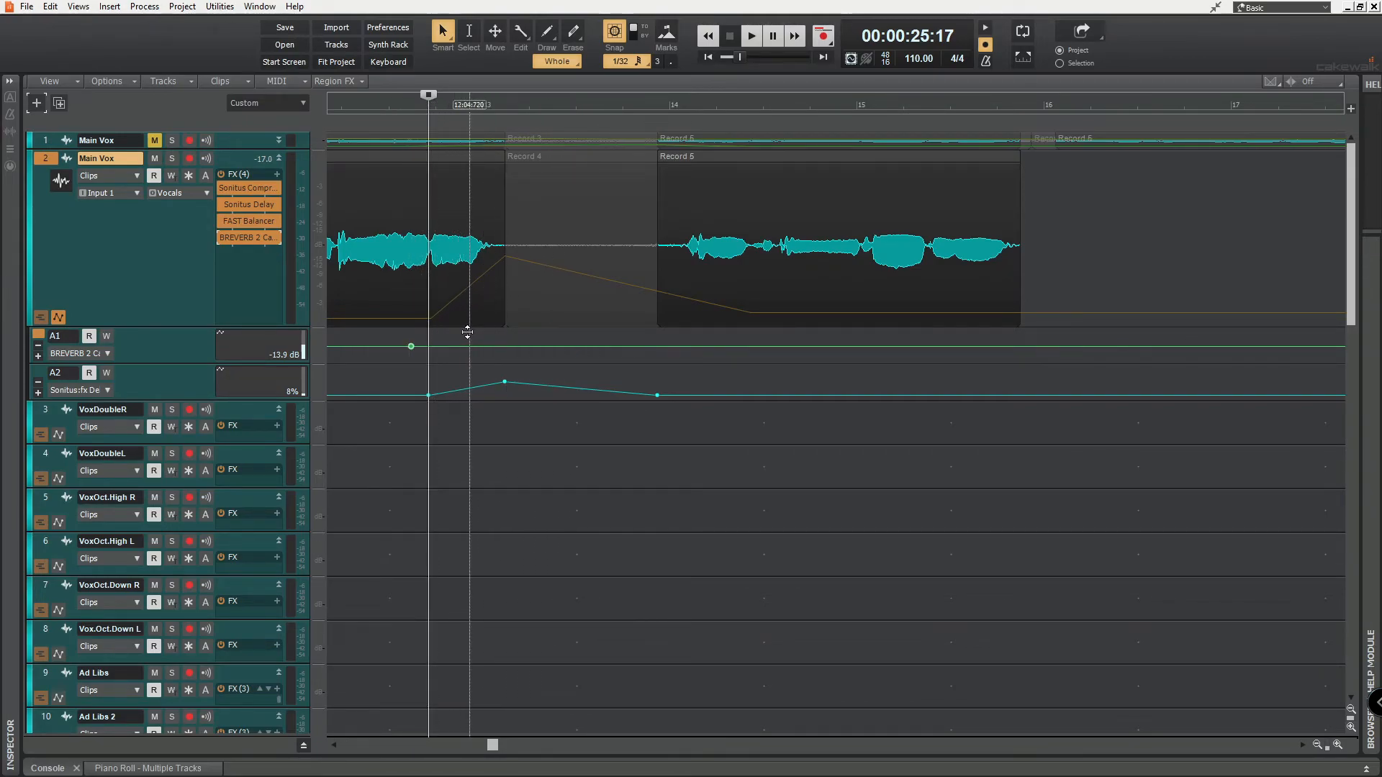
click(505, 346)
click(504, 347)
drag(503, 346, 505, 336)
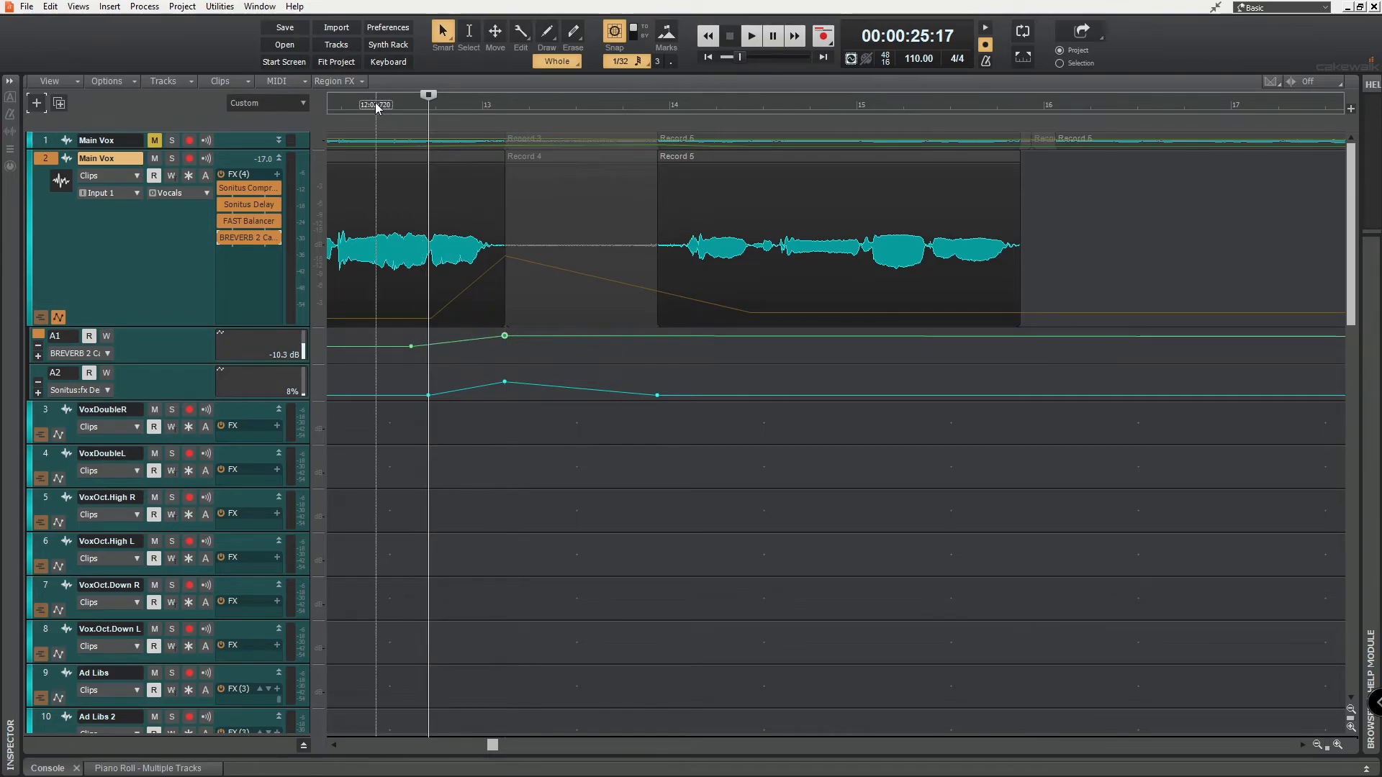
Play the vocal from 00:00:24:14 to hear the reverb wet level automation
click(335, 105)
key(space)
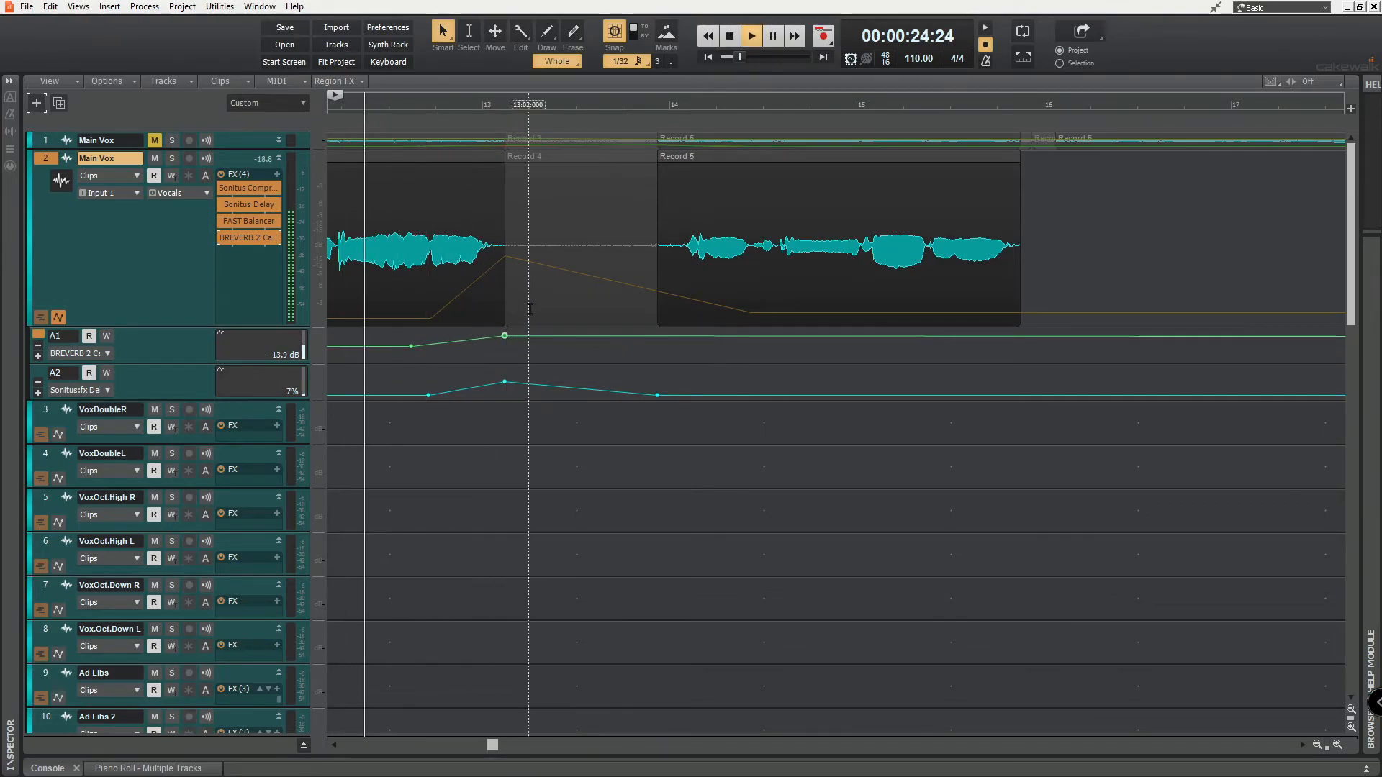
key(space)
Lower the Wet Level node at the first clip's end to about 59% and play both clips from 00:00:24:14
mouse_move(507, 338)
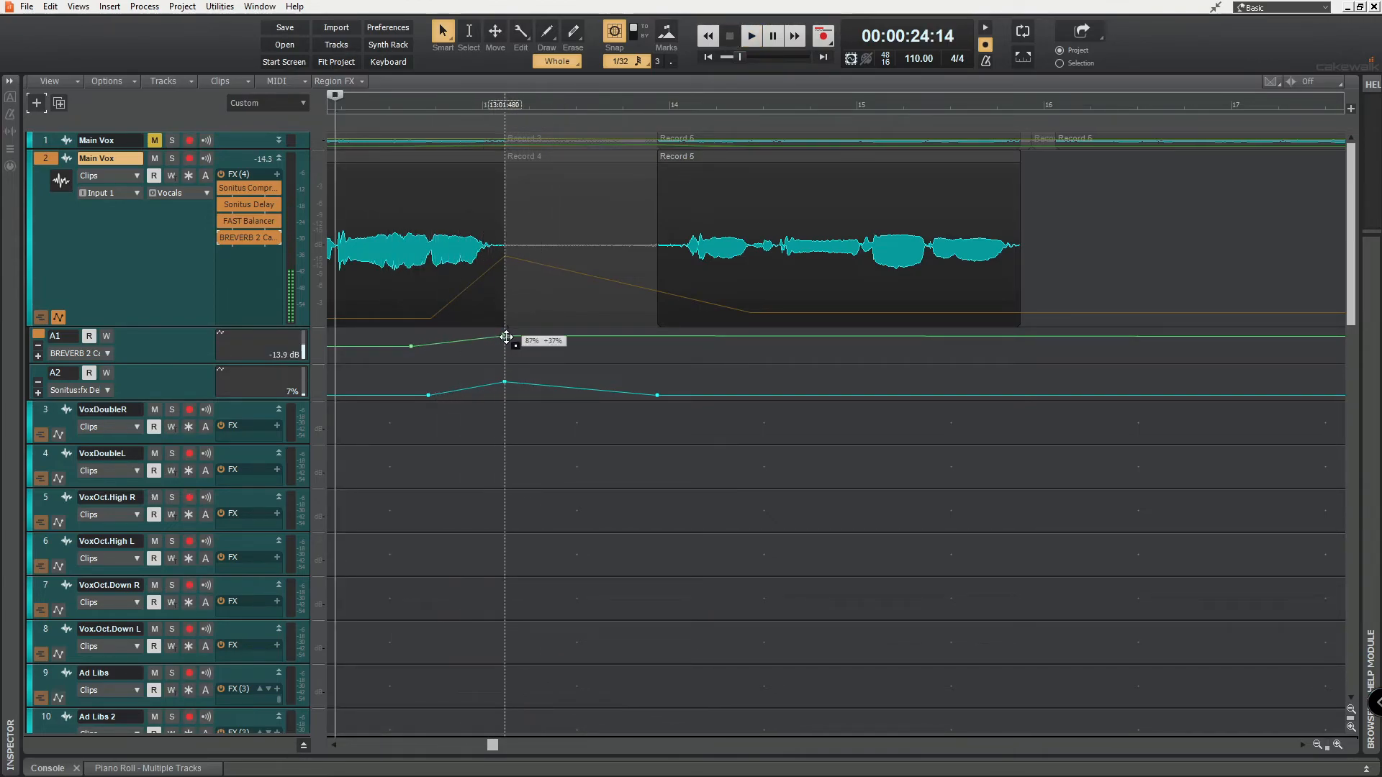
drag(506, 337, 507, 344)
key(space)
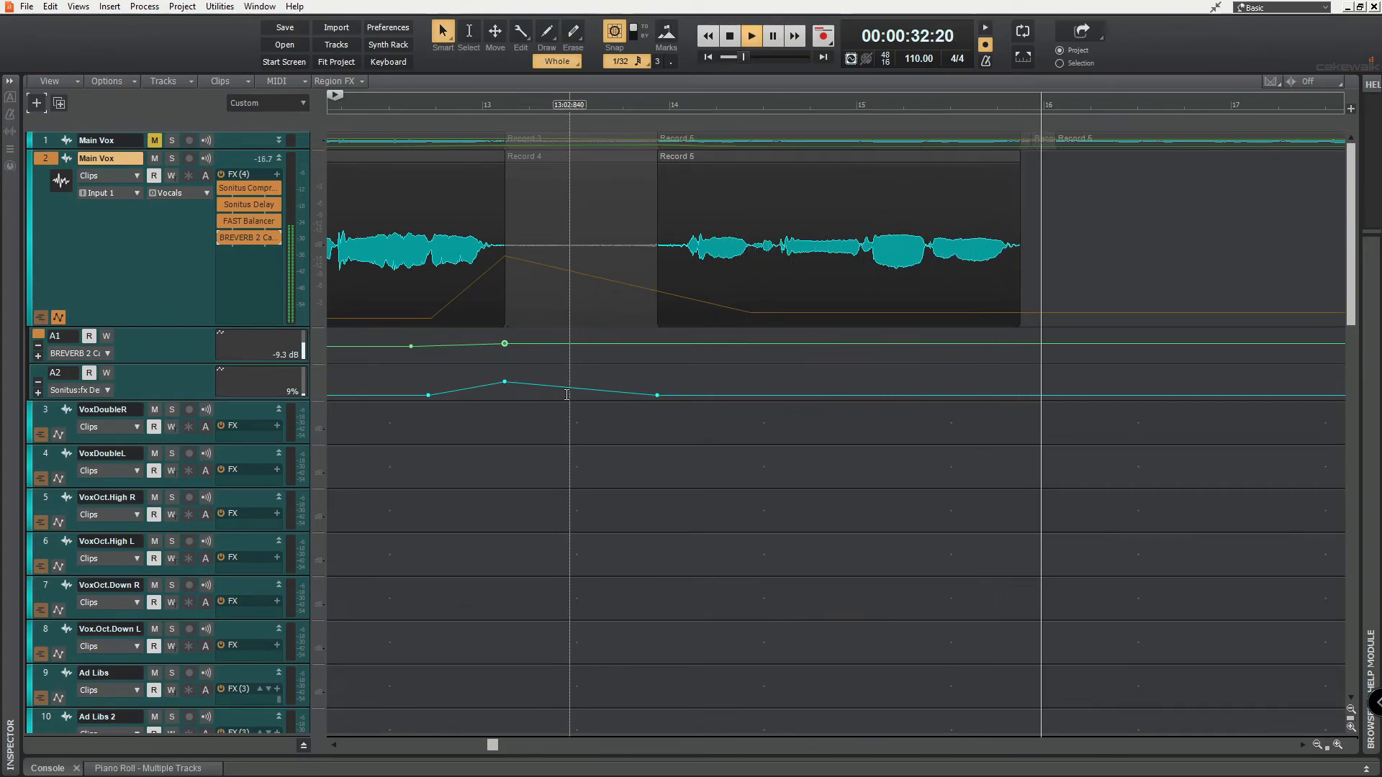
key(space)
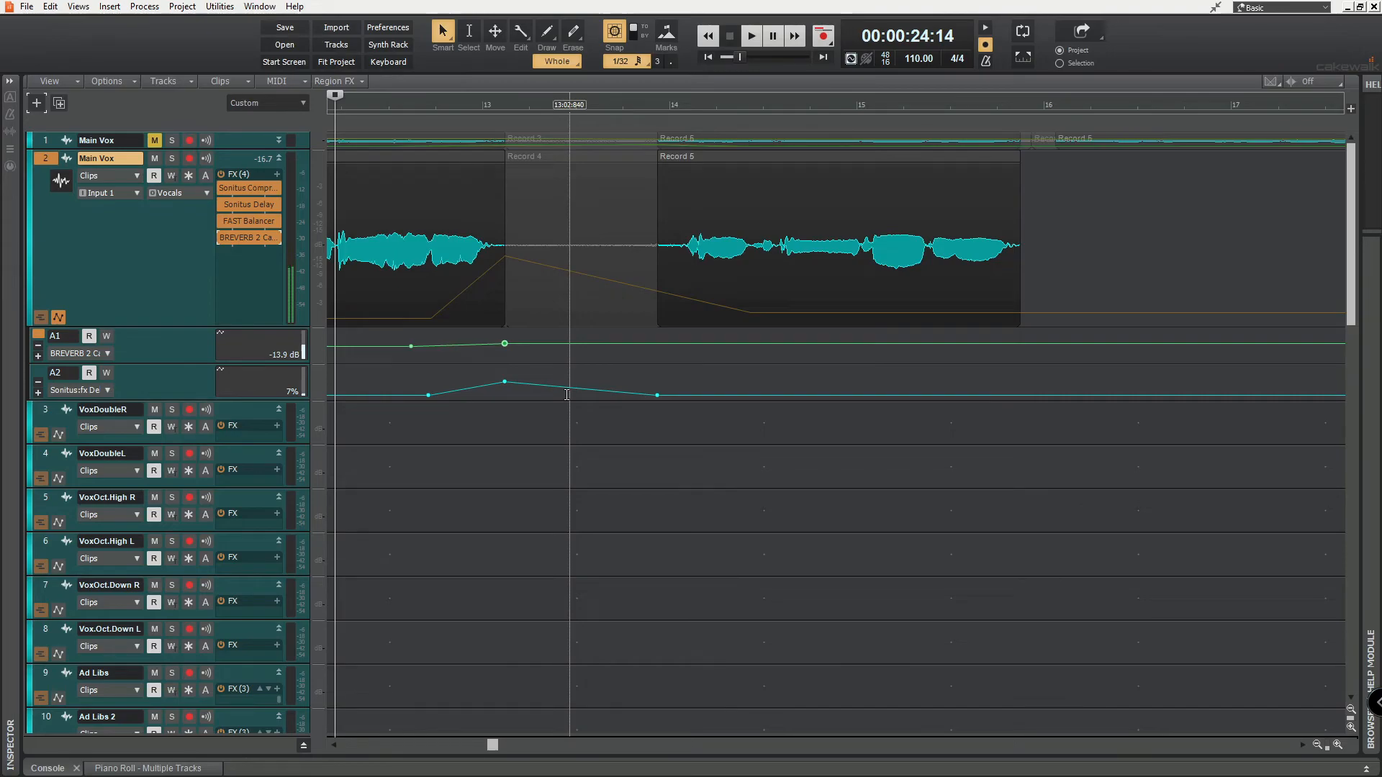
Play the second vocal clip from 00:00:28:07, and return the playhead to the first clip's start at 00:00:23:26
mouse_move(503, 336)
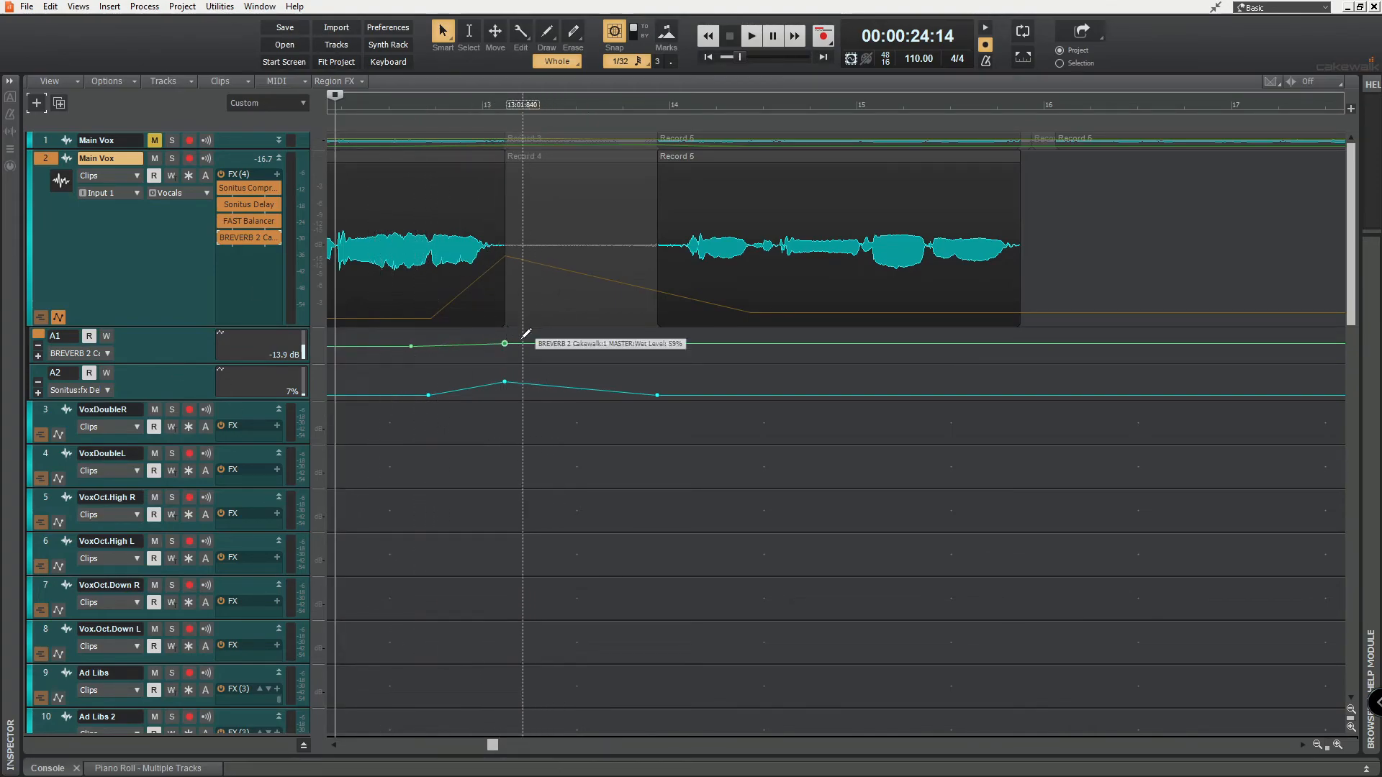
drag(498, 747, 492, 744)
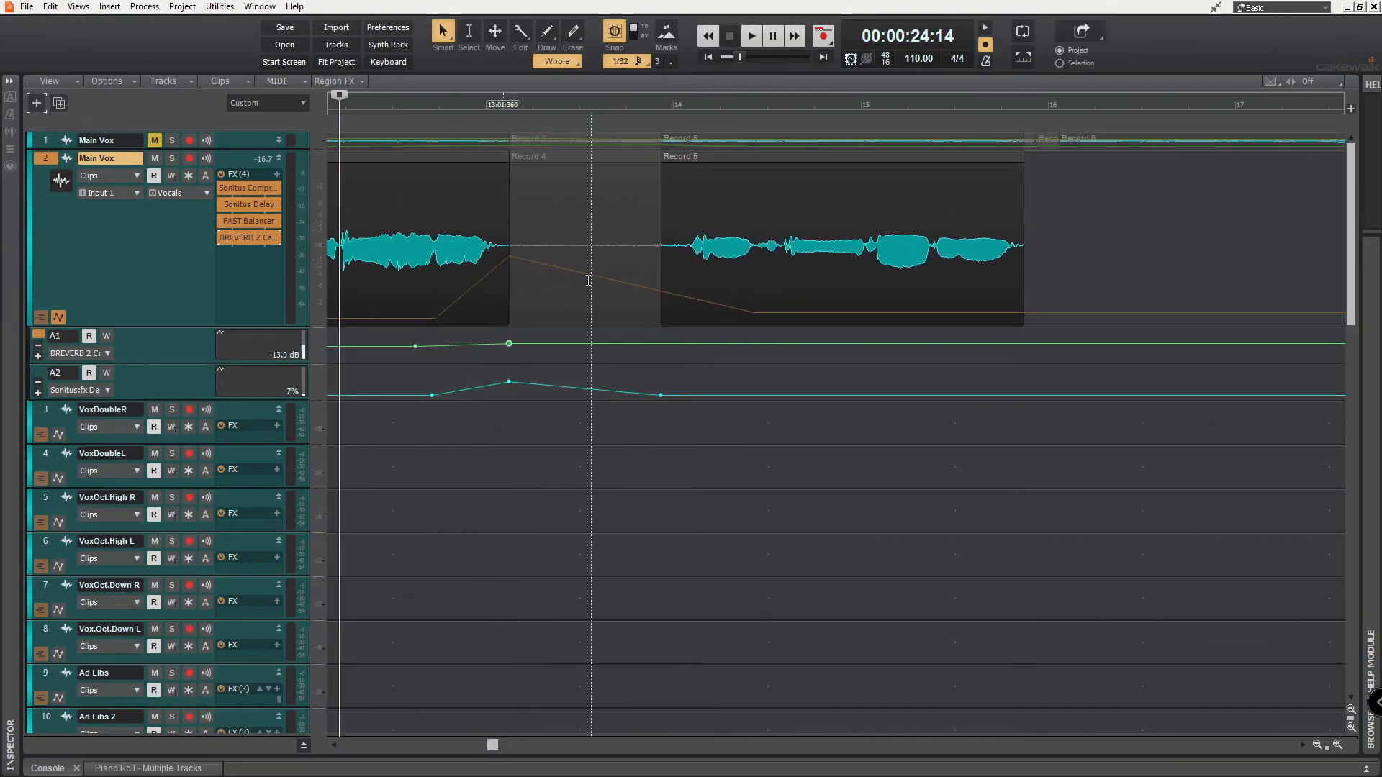
click(660, 111)
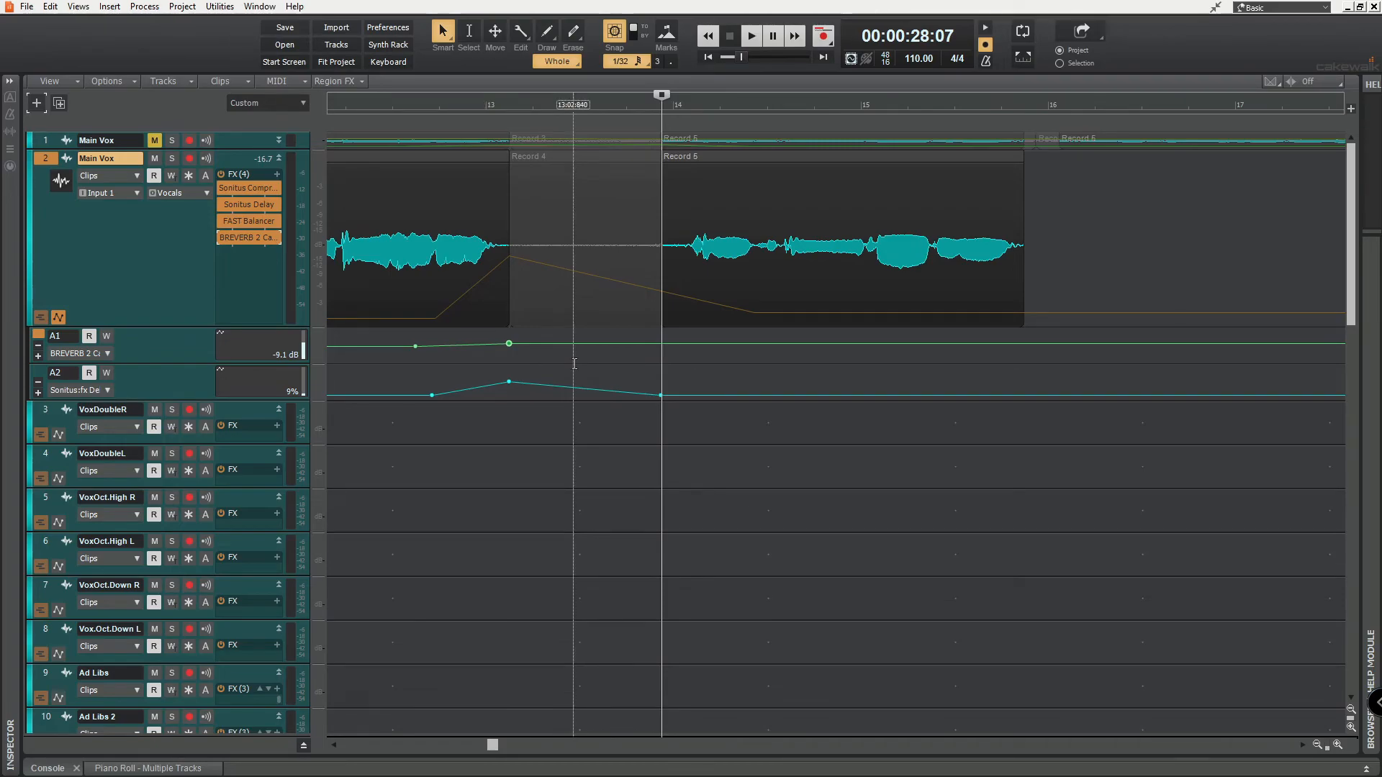
key(space)
key(space)
drag(492, 749, 492, 744)
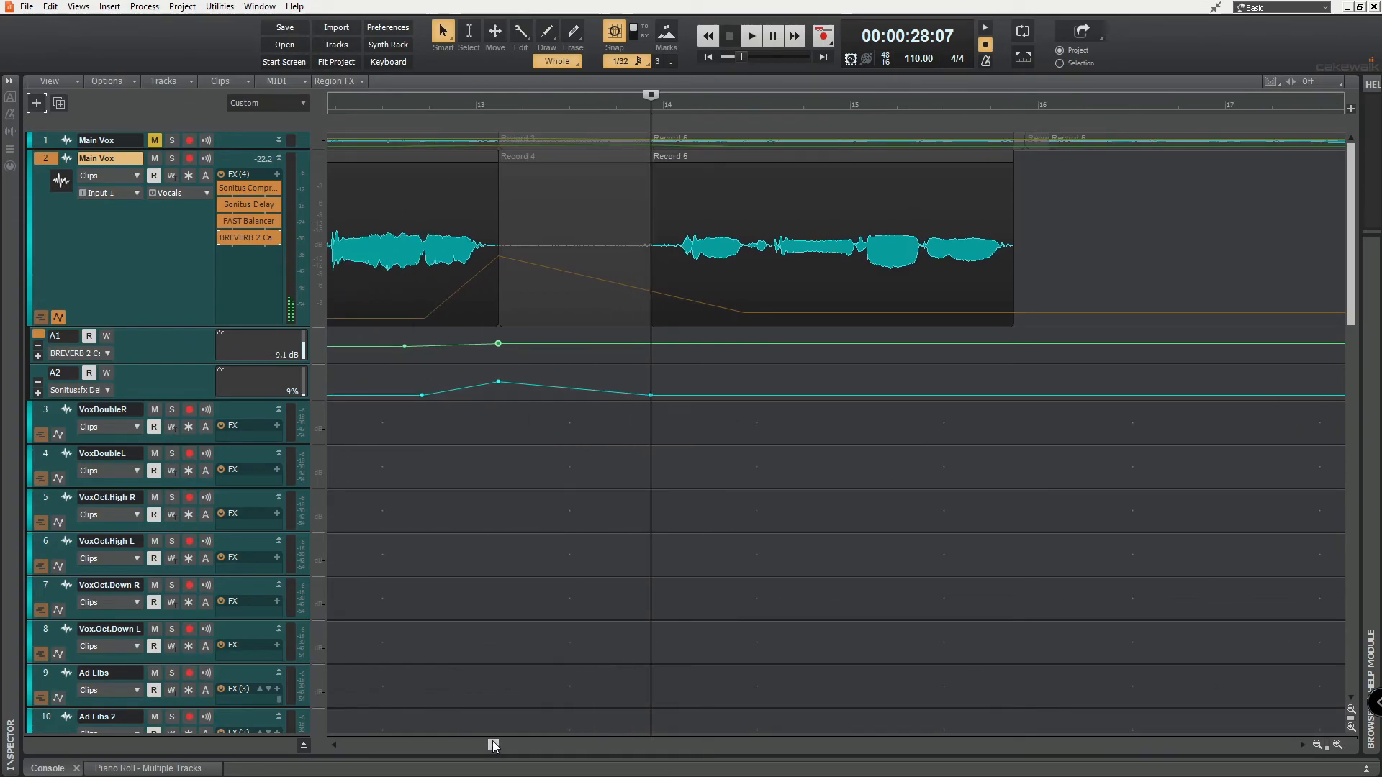
drag(498, 748, 445, 749)
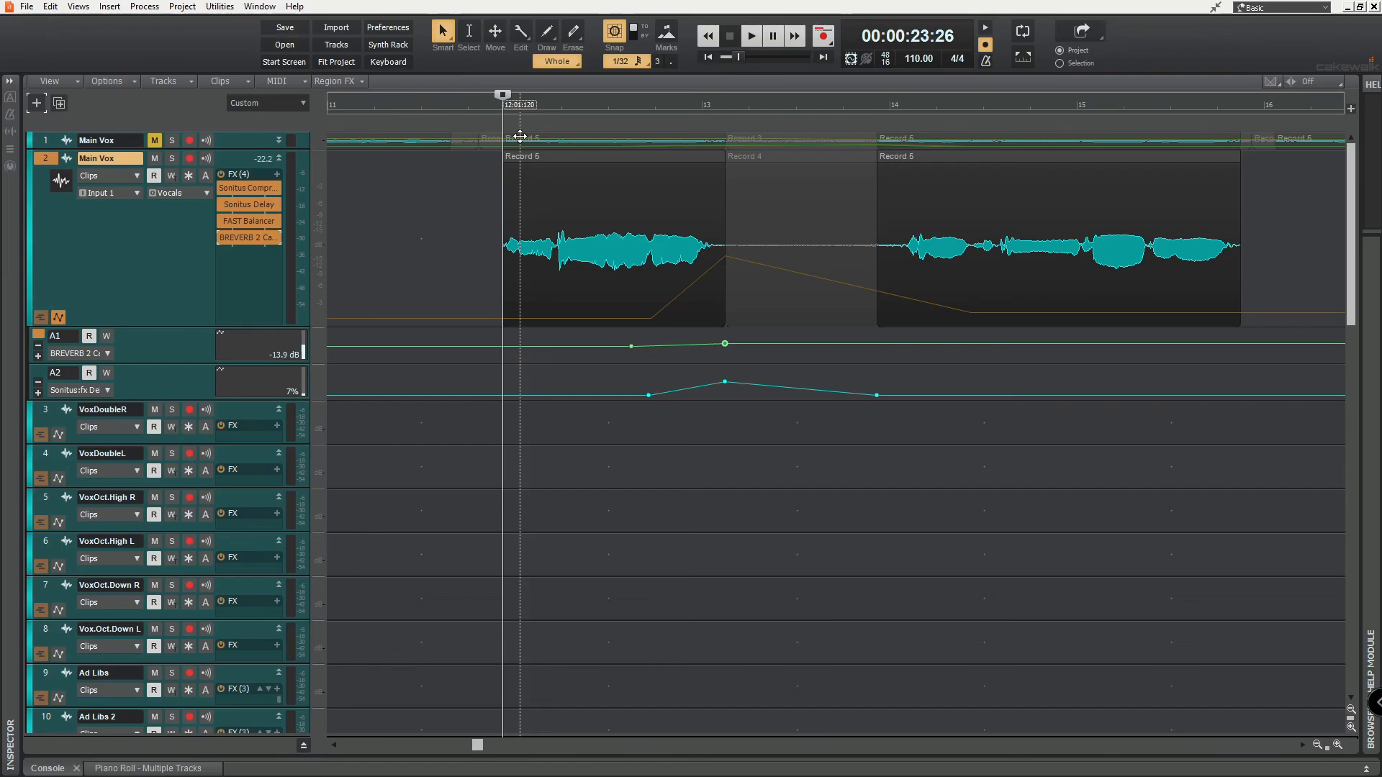
Clear all nodes from the BREVERB Wet Level envelope and from the Sonitus Delay envelope in track 2's second lane
right_click(631, 346)
click(701, 458)
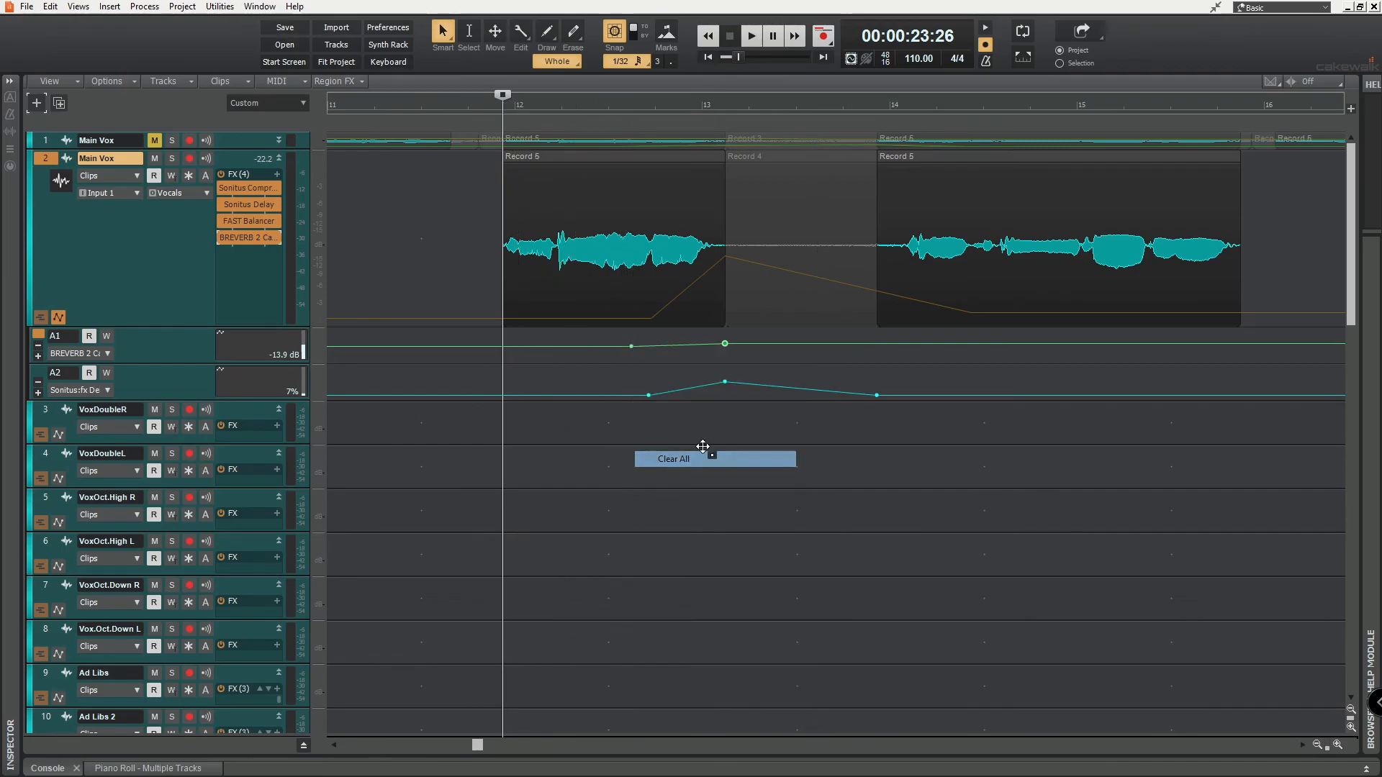
right_click(878, 396)
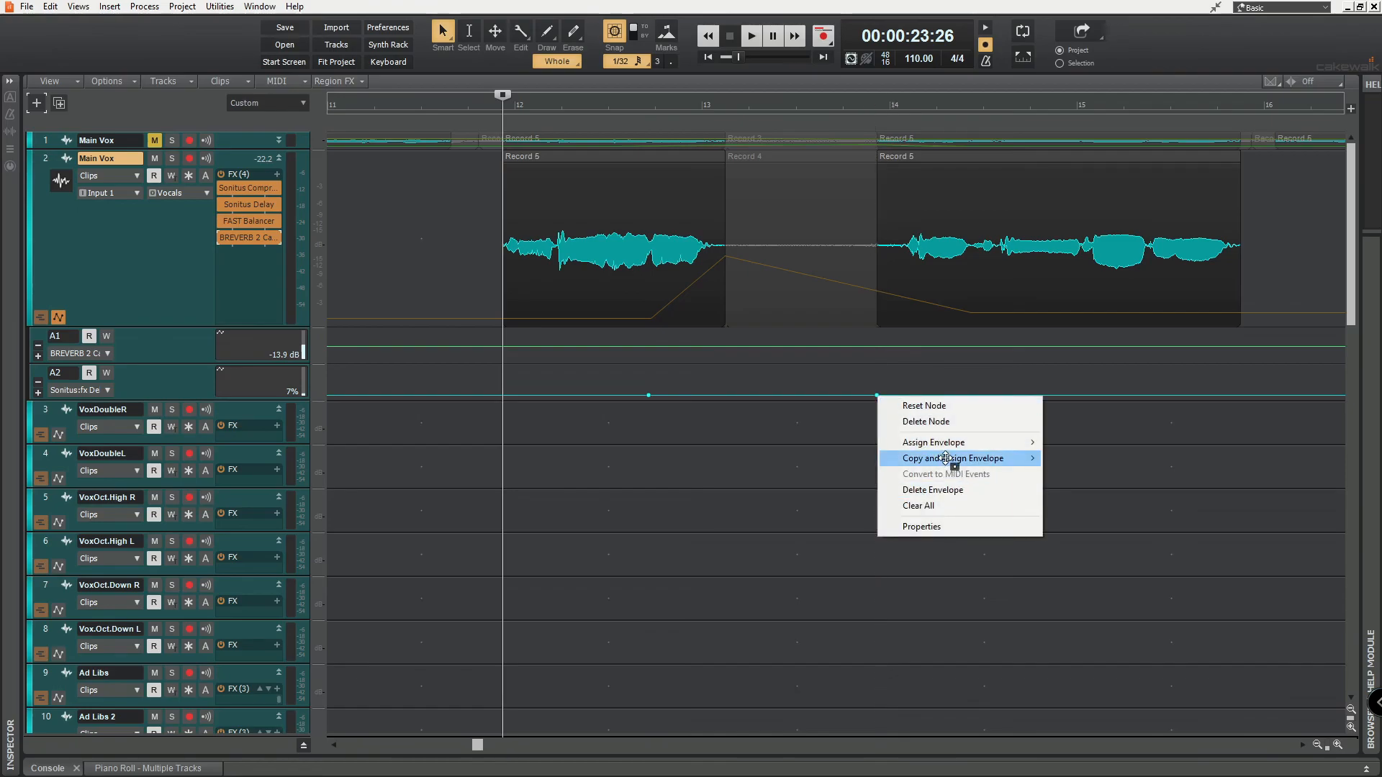
click(944, 507)
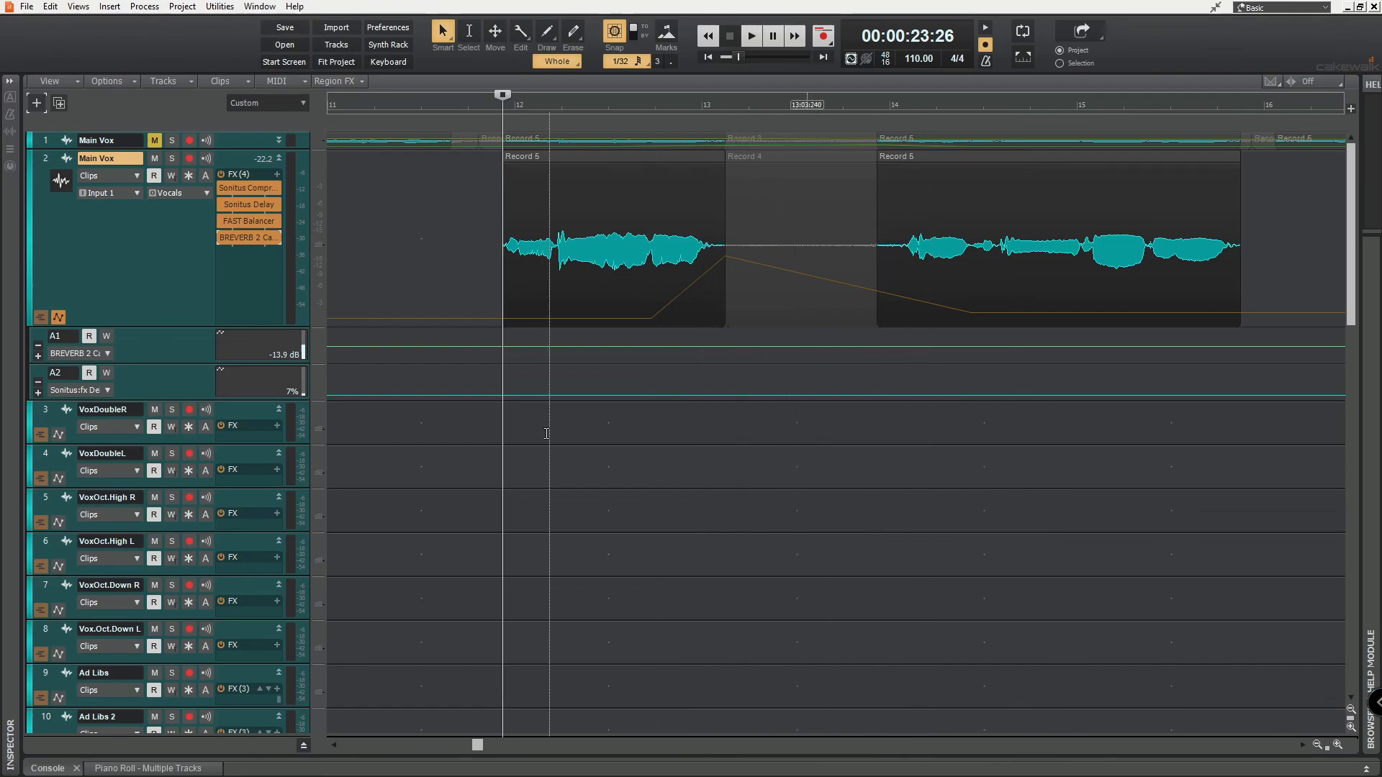